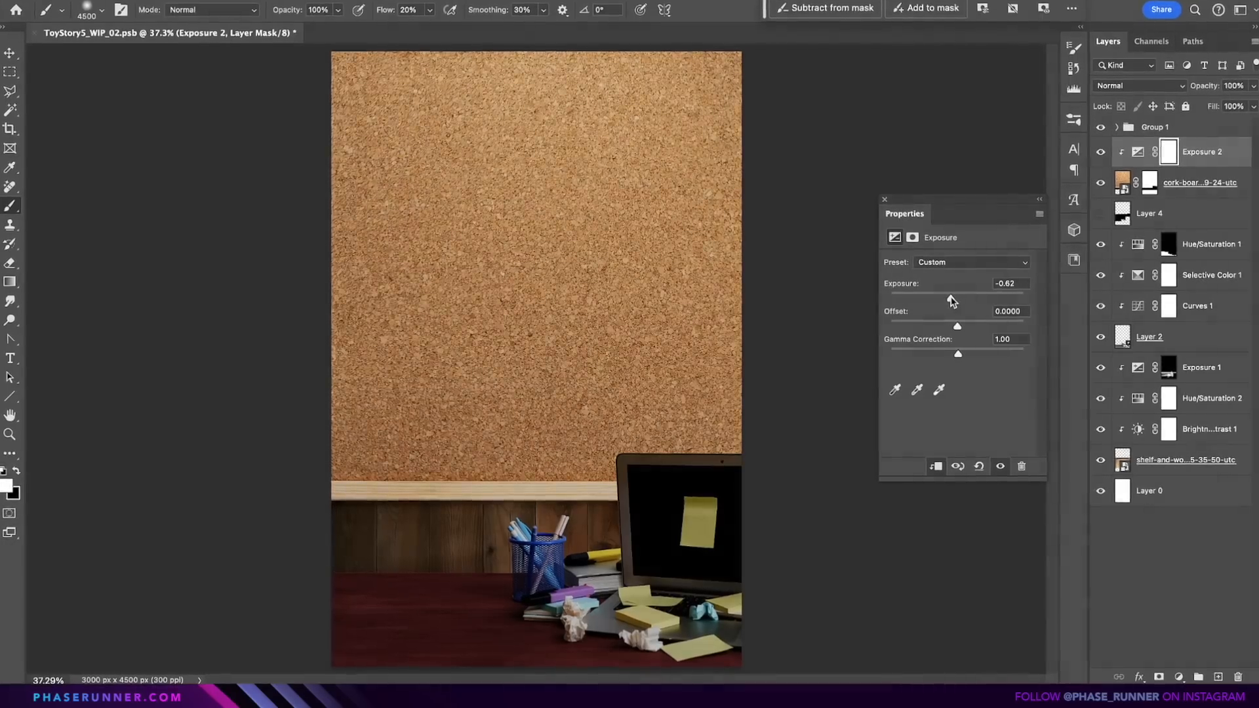
Step: Darken the cork board by adjusting the gamma correction of its Exposure 2 adjustment layer
left_click_drag(967, 356, 995, 356)
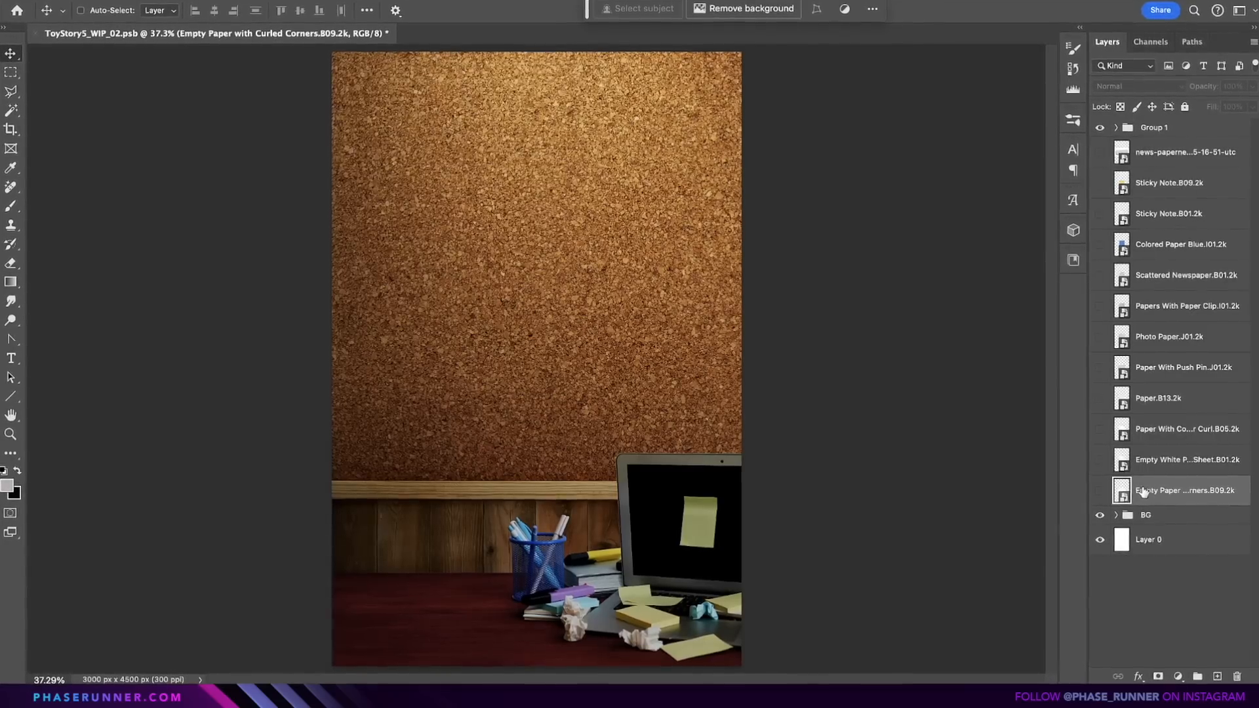
Step: Preview the paper and note layers stacked above the BG group on the cork board
left_click(1104, 492)
left_click(1104, 460)
left_click_drag(1104, 450, 1113, 146)
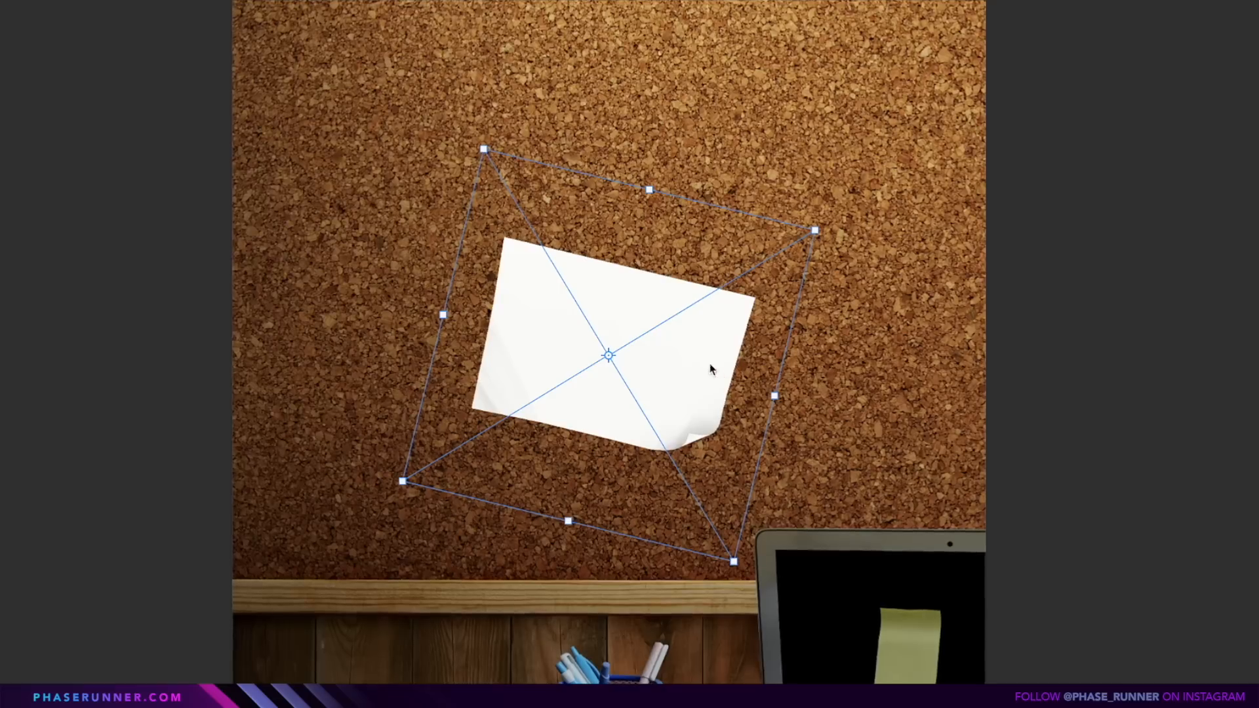
Step: Spread three tilted white sheets over the cork board: one lower left, one lower right and one above them
left_click_drag(711, 369, 609, 372)
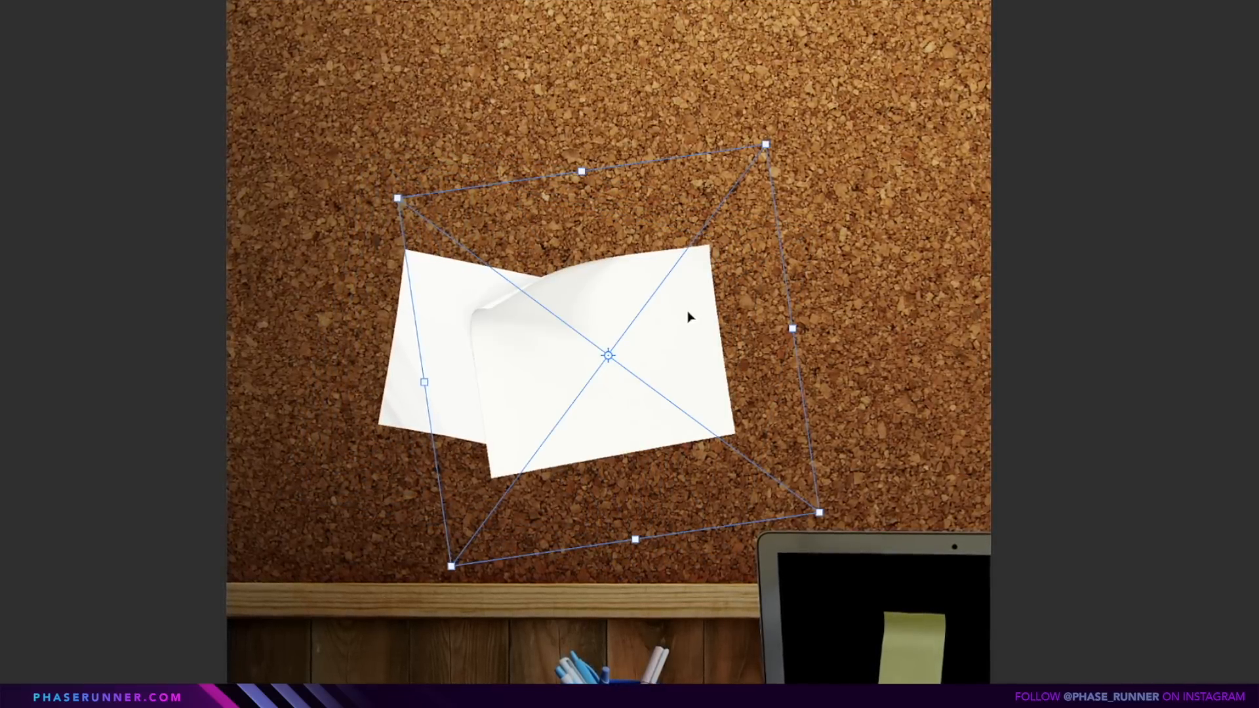
left_click_drag(688, 317, 887, 282)
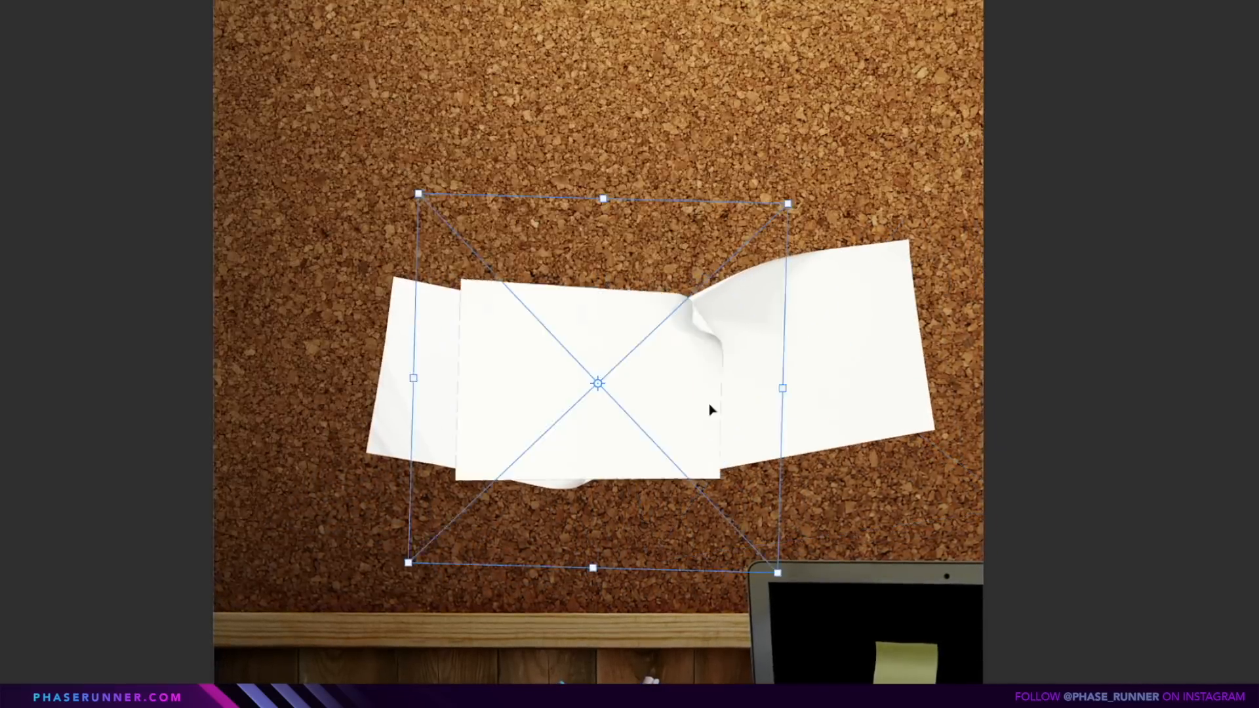
left_click_drag(711, 411, 623, 160)
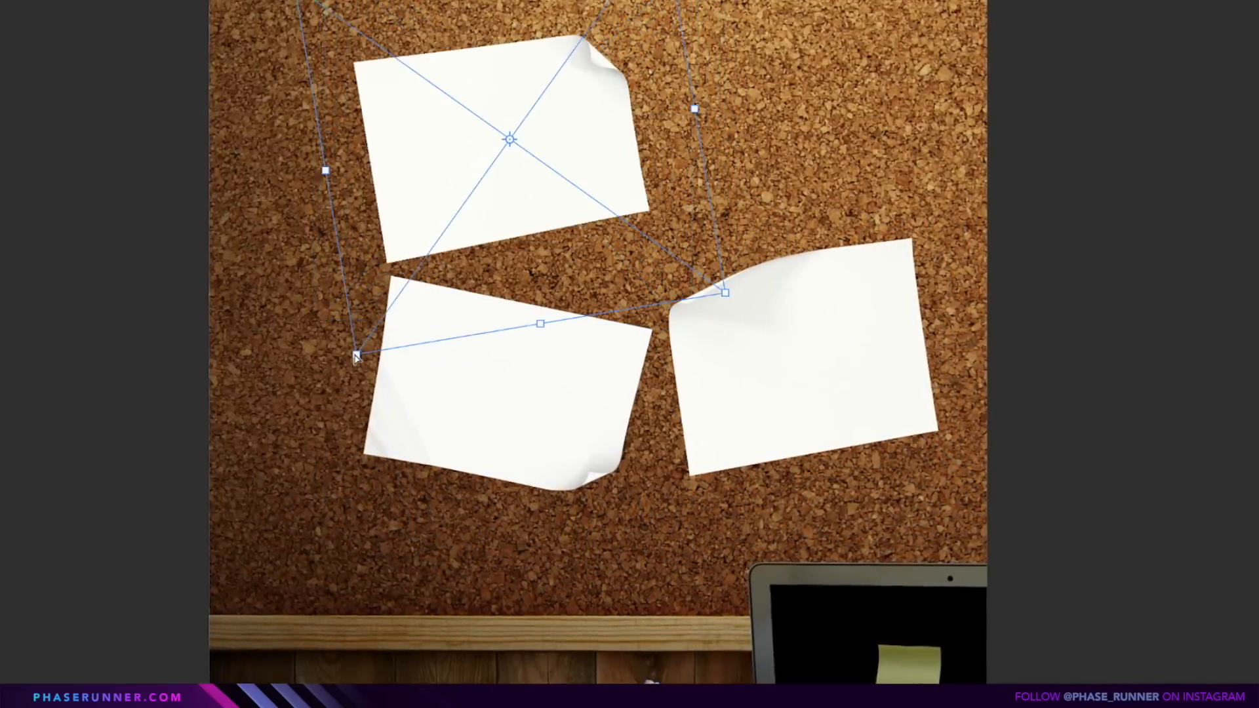
left_click_drag(353, 344, 351, 337)
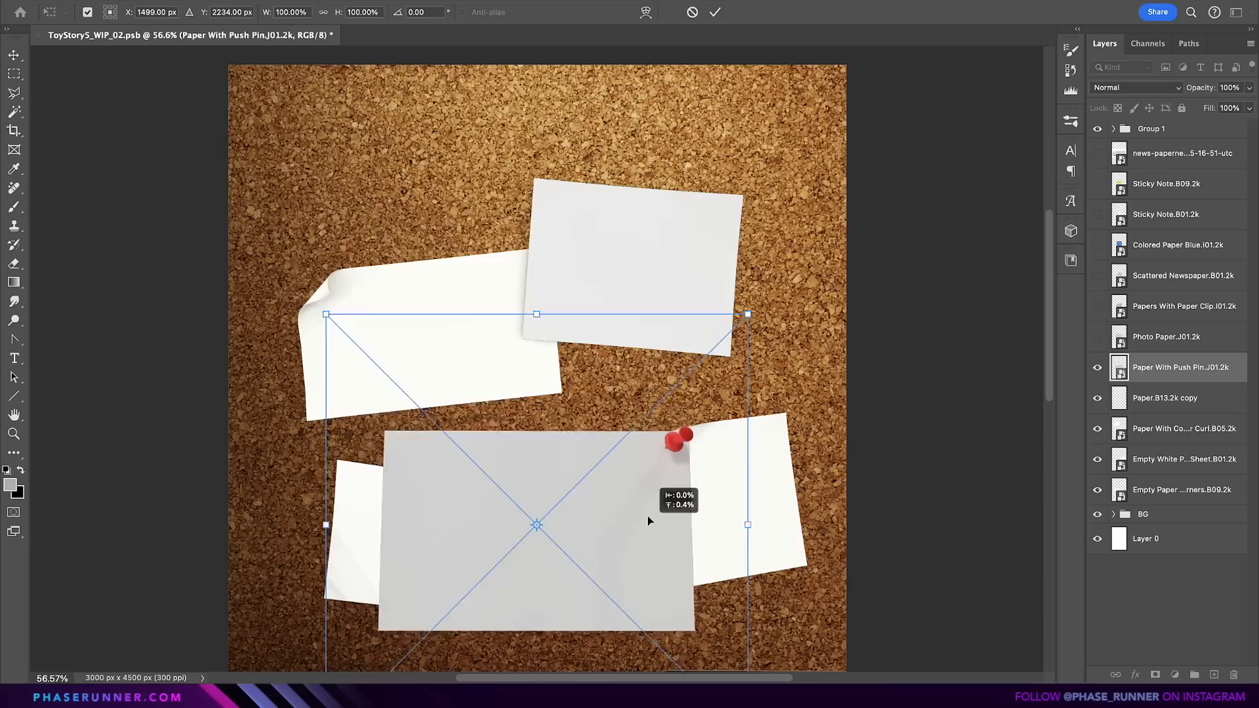
Step: Place the push-pin paper near the board's top, and the scaled-down paper-clip notes and the newspaper along its left and right edges
left_click_drag(652, 520, 617, 160)
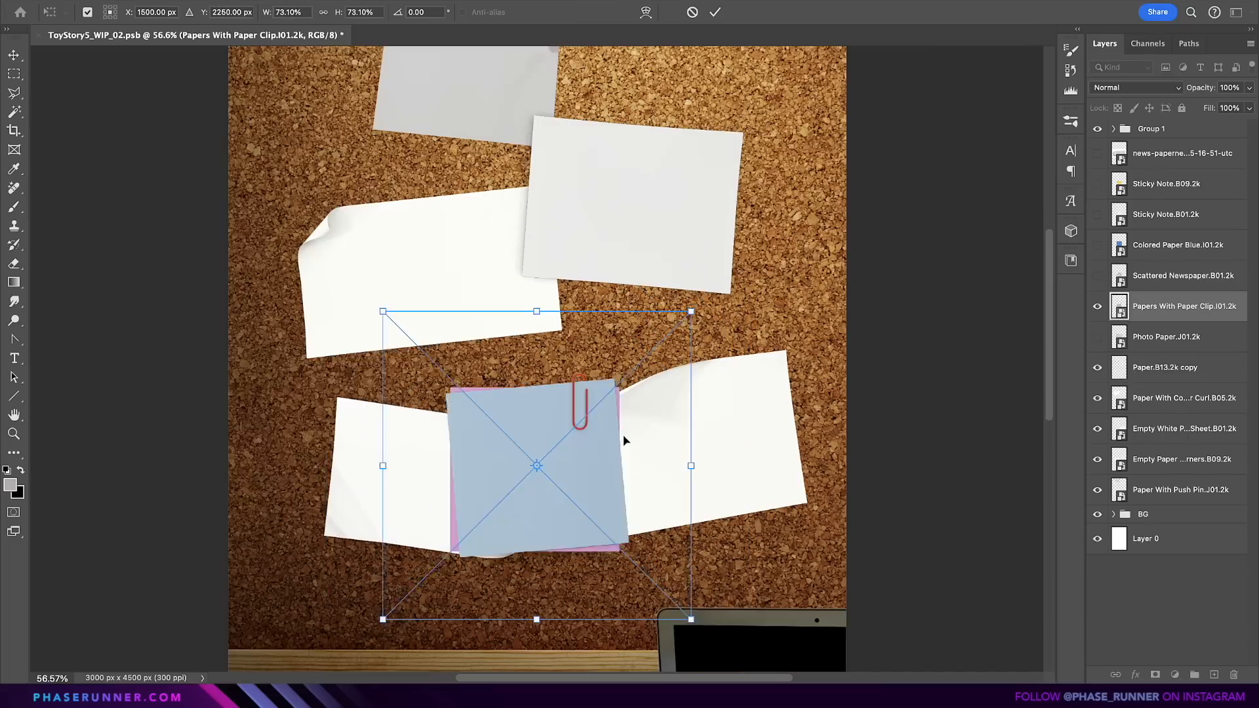
left_click_drag(623, 434, 344, 354)
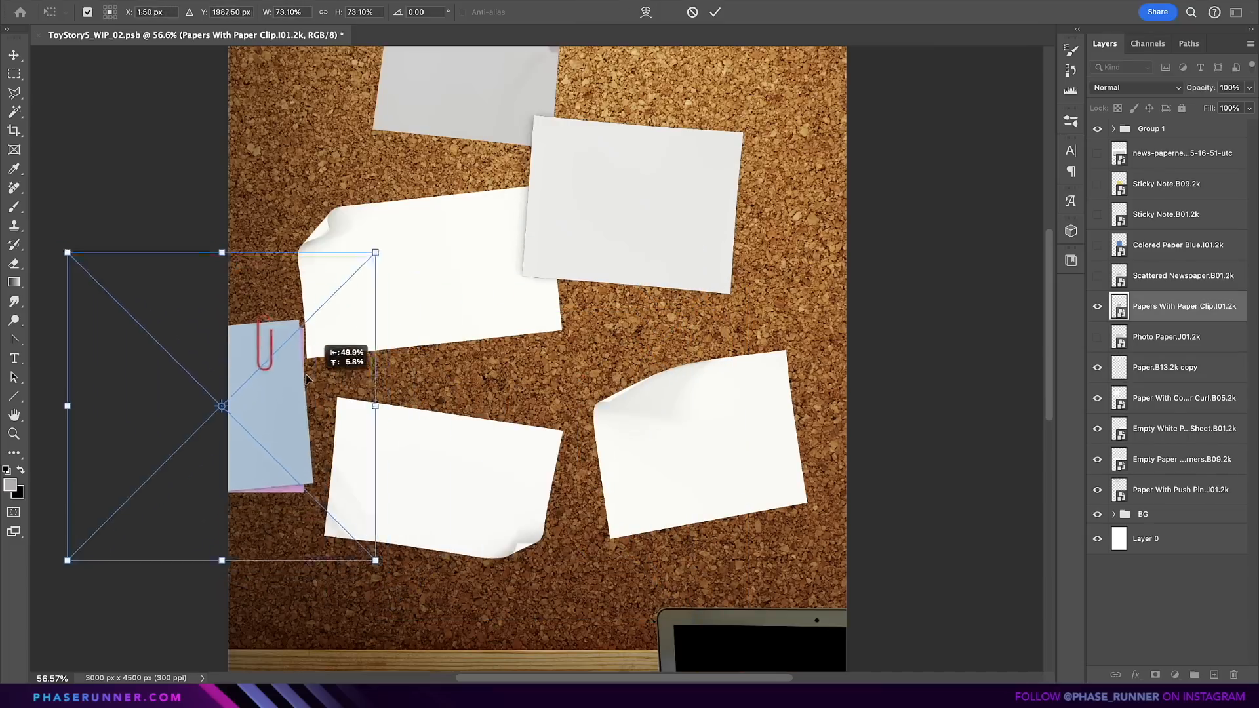
left_click_drag(374, 248, 344, 238)
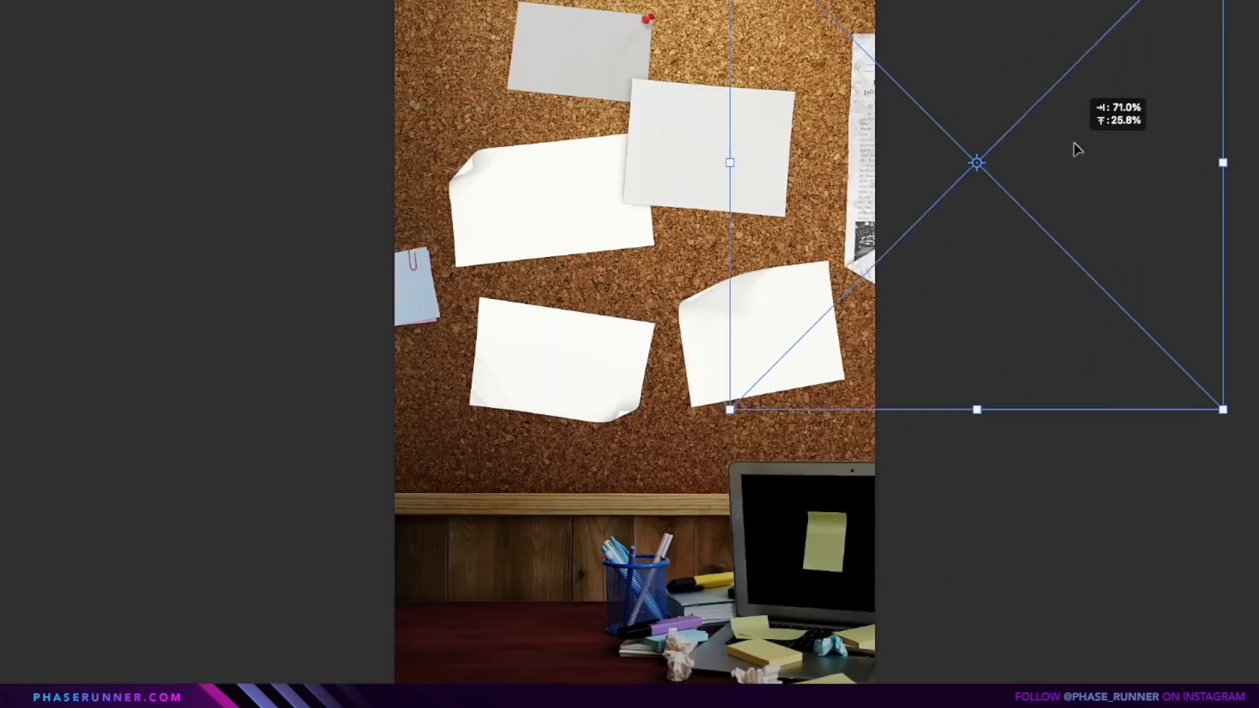
left_click_drag(1075, 148, 1064, 145)
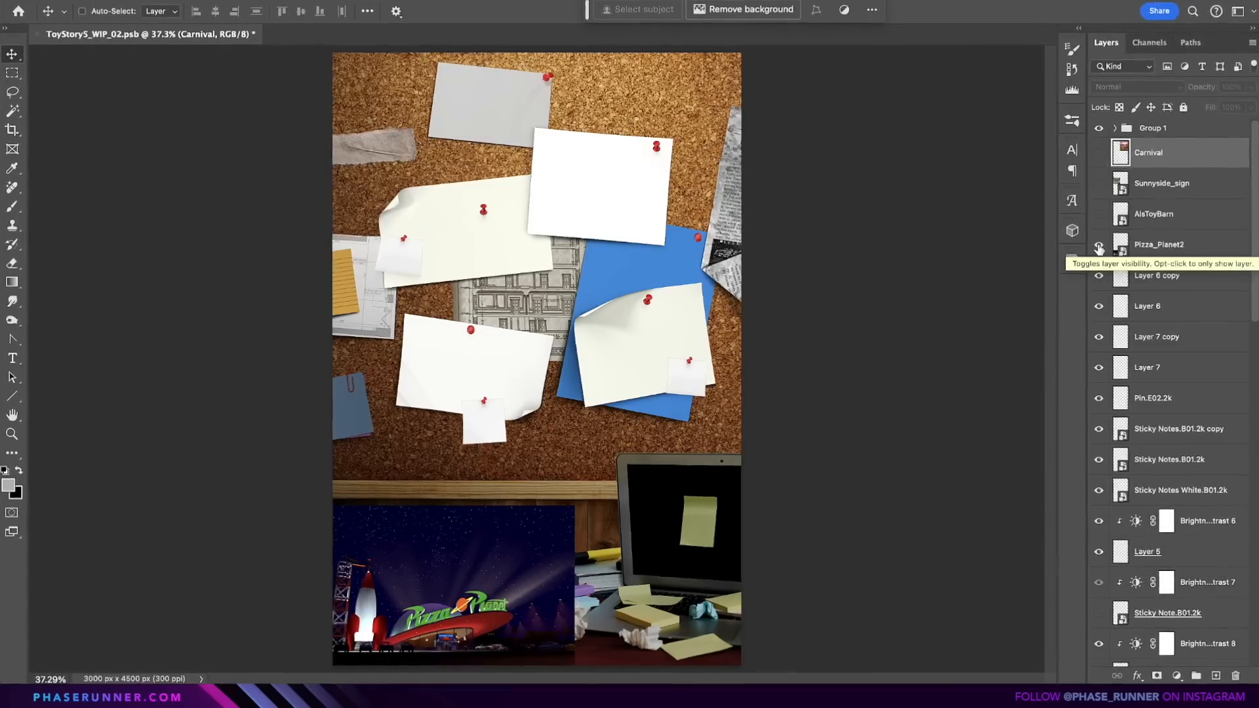
Step: Show the AlsToyBarn, Sunnyside_sign and Carnival image layers
left_click(1103, 212)
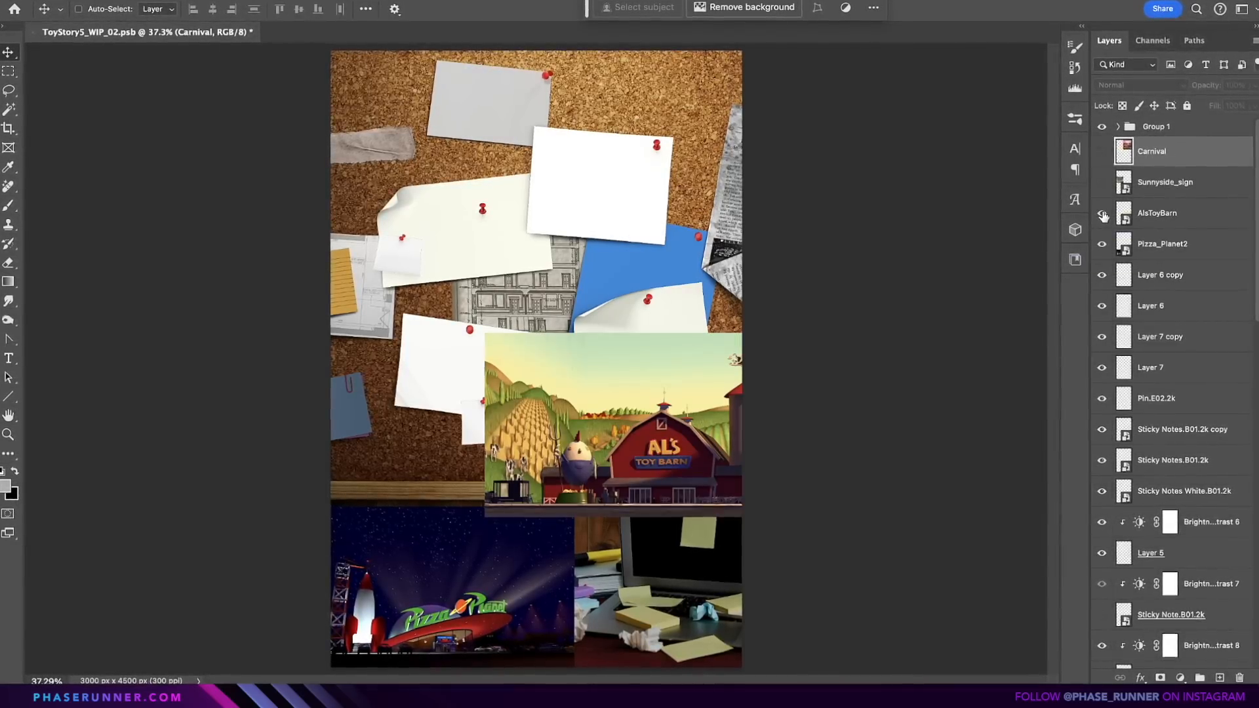
left_click(1104, 183)
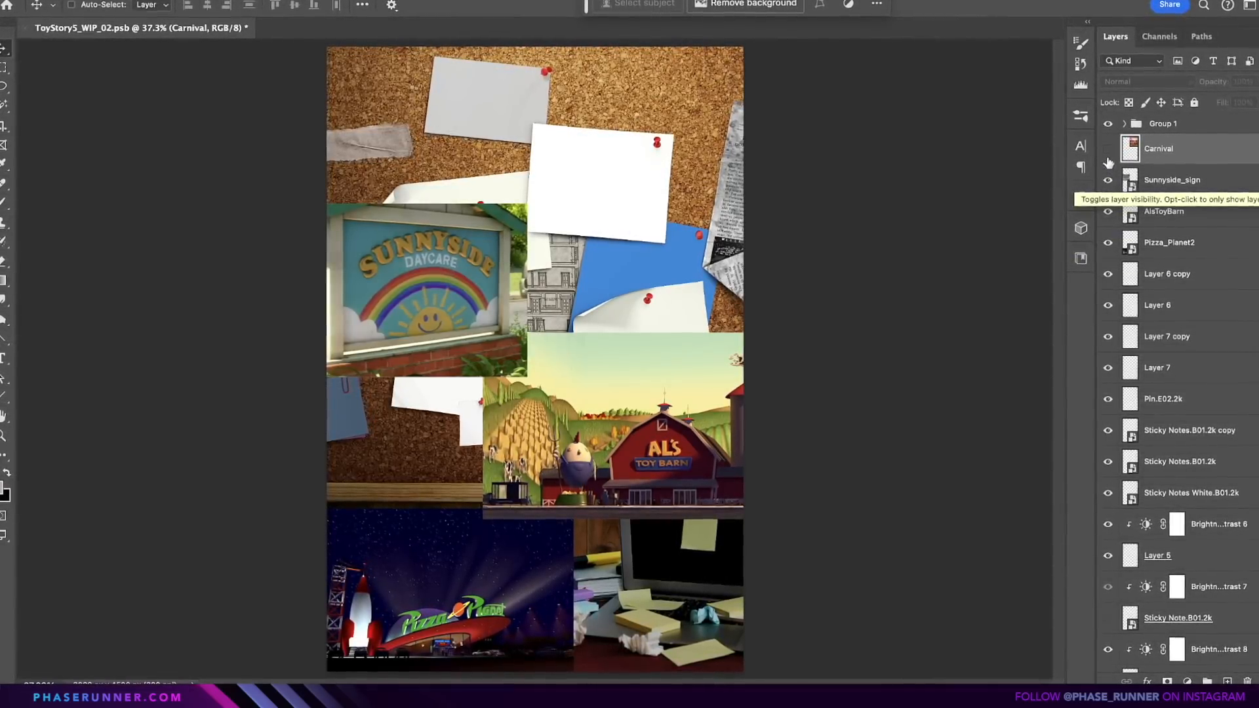
left_click(1103, 150)
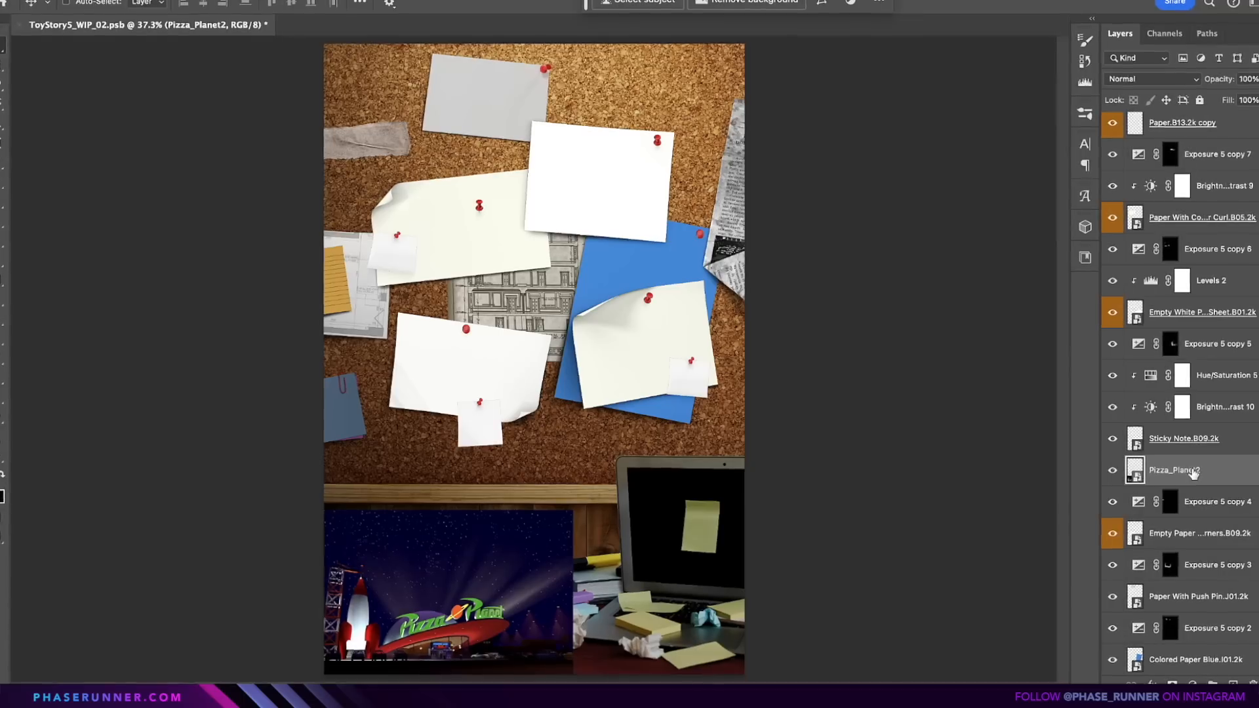
Step: Clip the Pizza_Planet2 image to the Empty Paper layer beneath it and fit it onto that sheet
left_click(1203, 512)
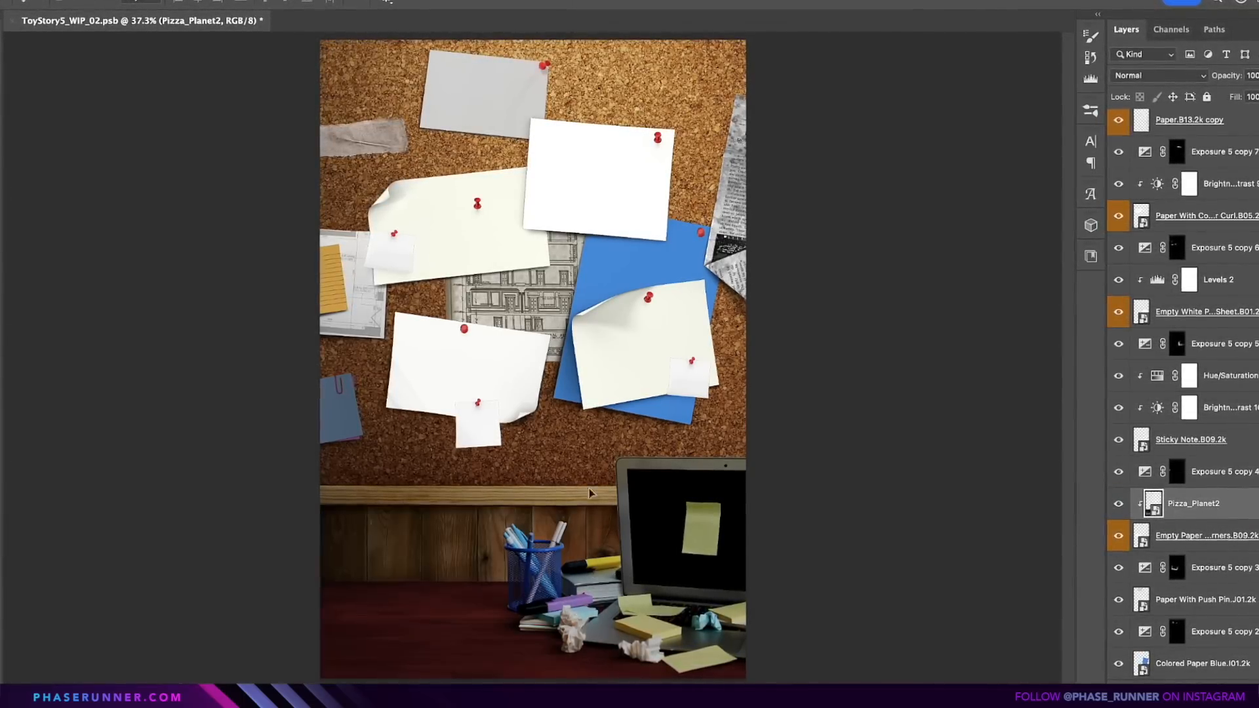
left_click_drag(630, 367, 608, 384)
key("Return")
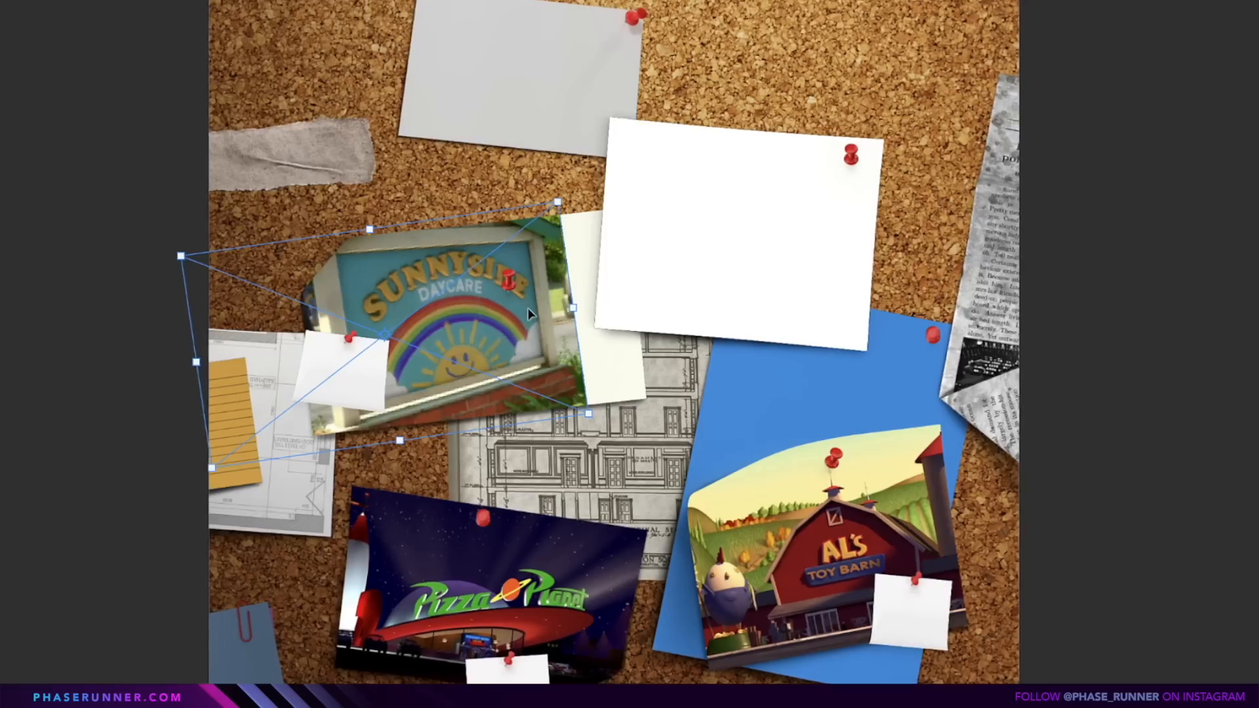
Step: Align the Sunnyside Daycare and carnival images within their pinned sheets of paper
left_click_drag(528, 308, 591, 316)
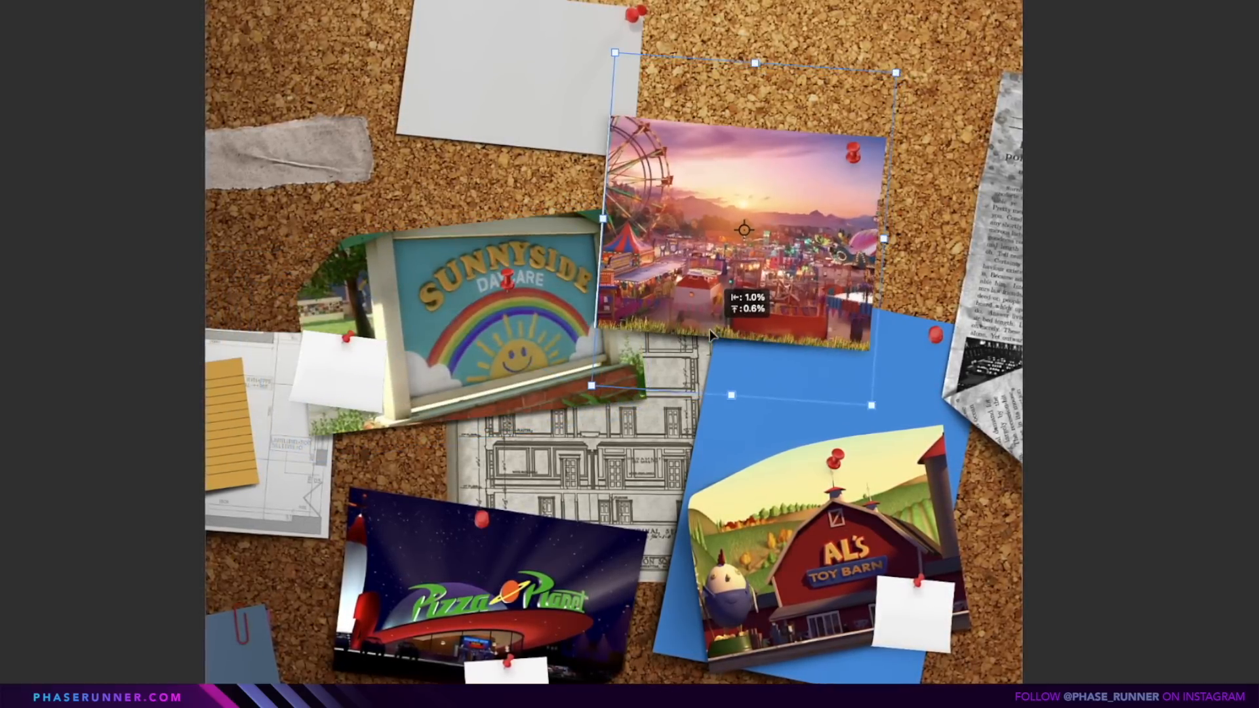
left_click_drag(709, 325, 708, 325)
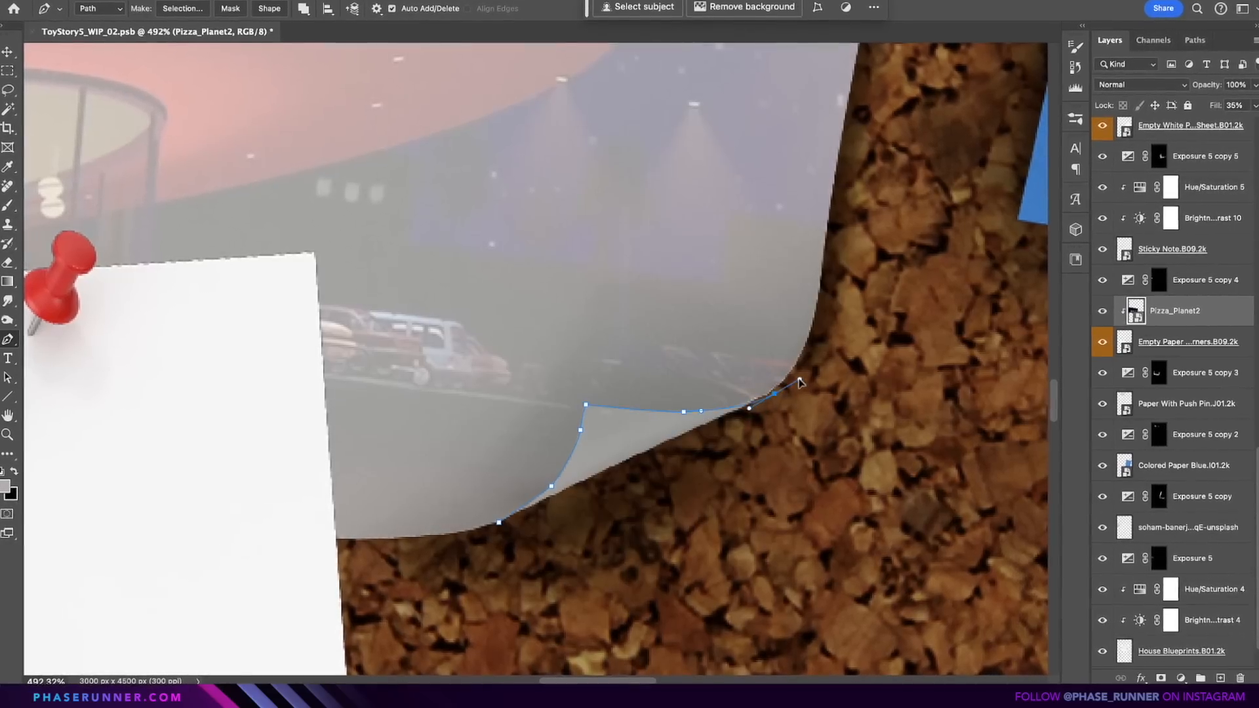
Step: Turn the pen path around the curled corner of the Pizza Planet sheet into a selection
key("ctrl+Return")
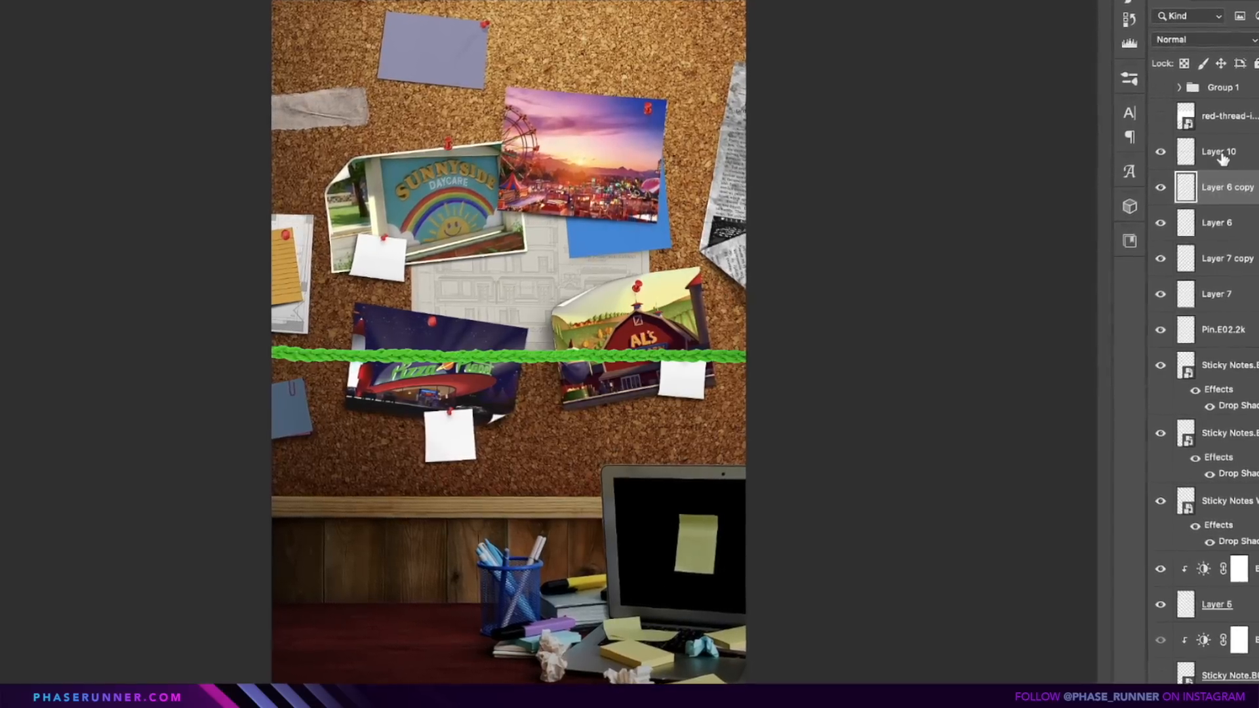
Step: Recolor the green thread on Layer 10 to red with Hue/Saturation
left_click(1155, 183)
key("super+u")
left_click_drag(965, 261, 948, 234)
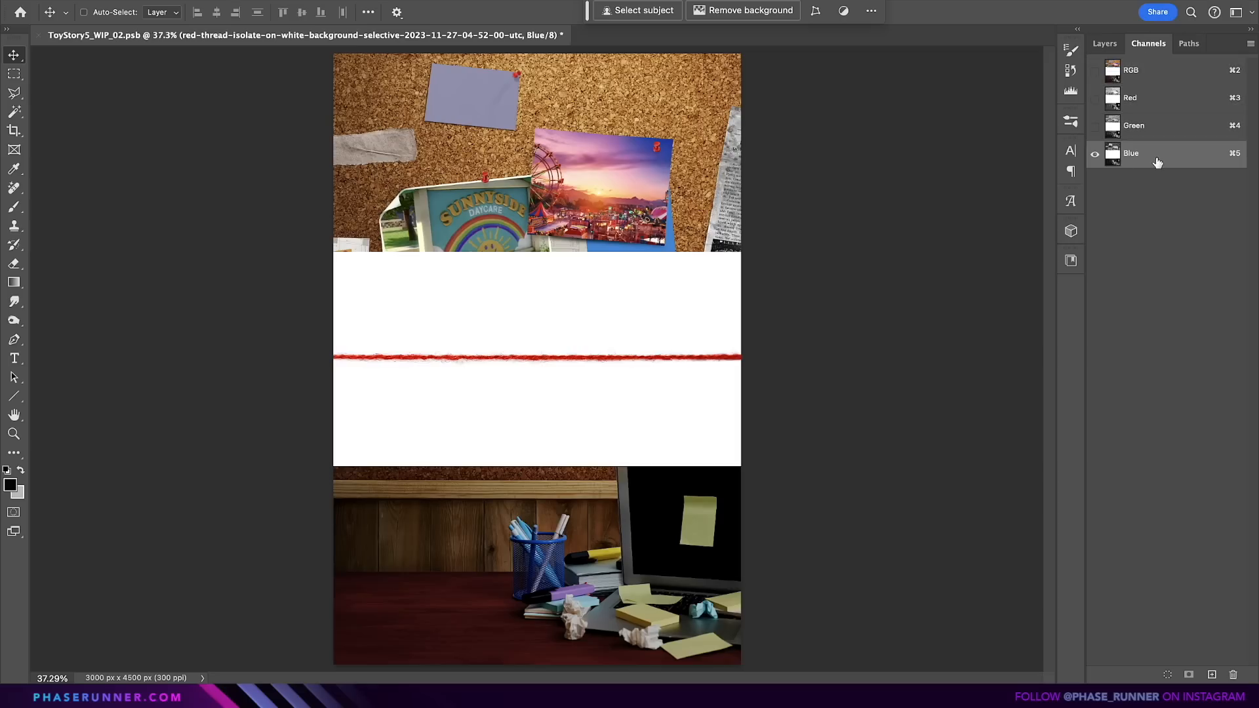
Step: Duplicate the Blue channel of the red-thread image and boost the copy's contrast with Levels by raising the black point and lowering the white point
left_click_drag(1157, 163, 1179, 552)
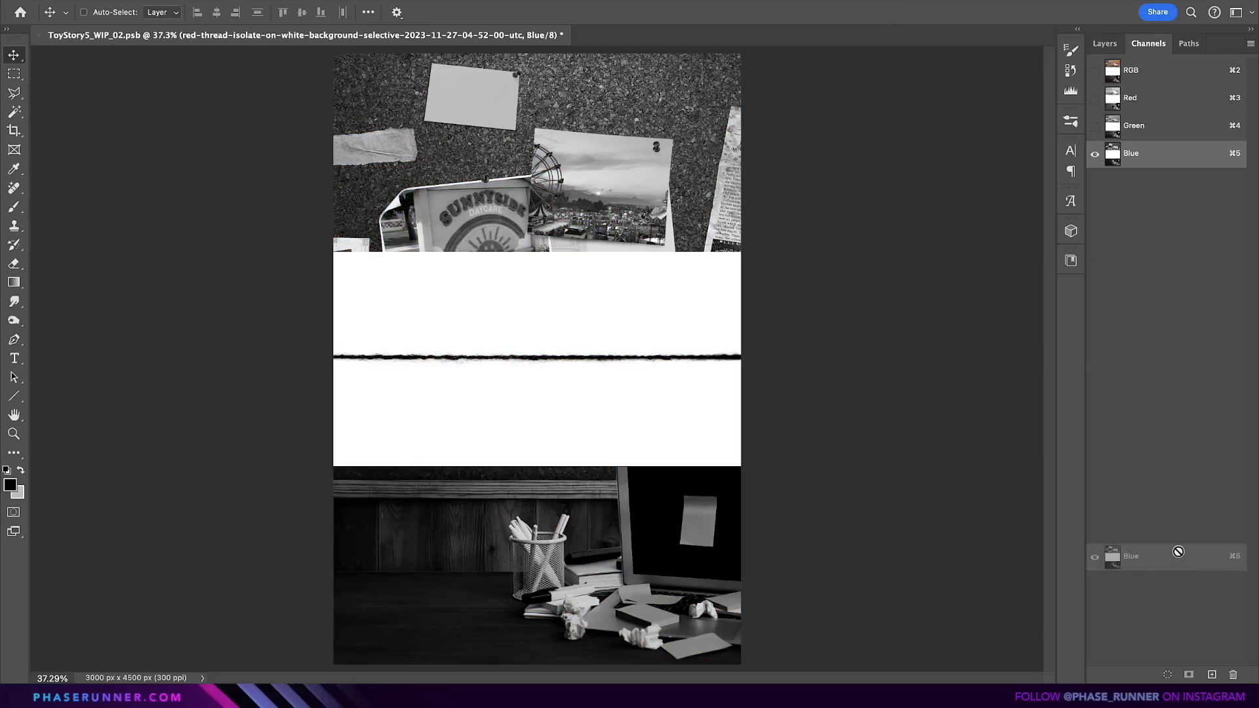
left_click_drag(1208, 676, 1210, 675)
key("super+l")
left_click_drag(823, 574, 925, 575)
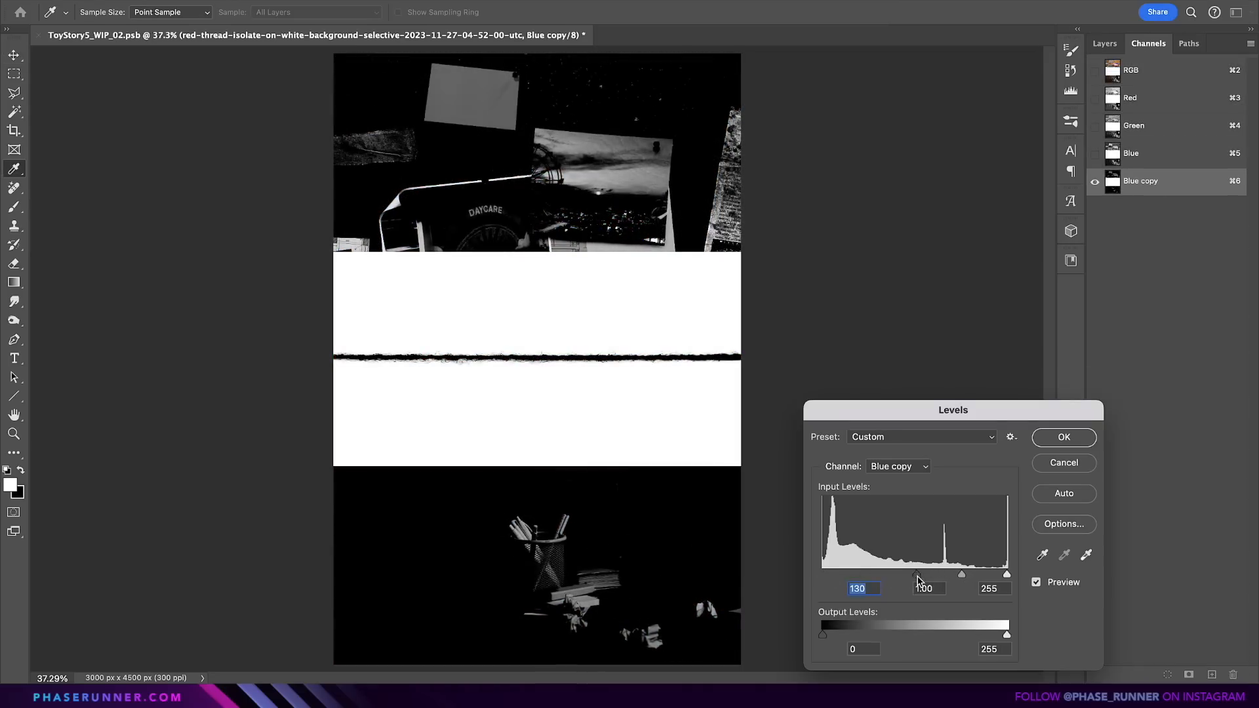
left_click_drag(1005, 575, 944, 575)
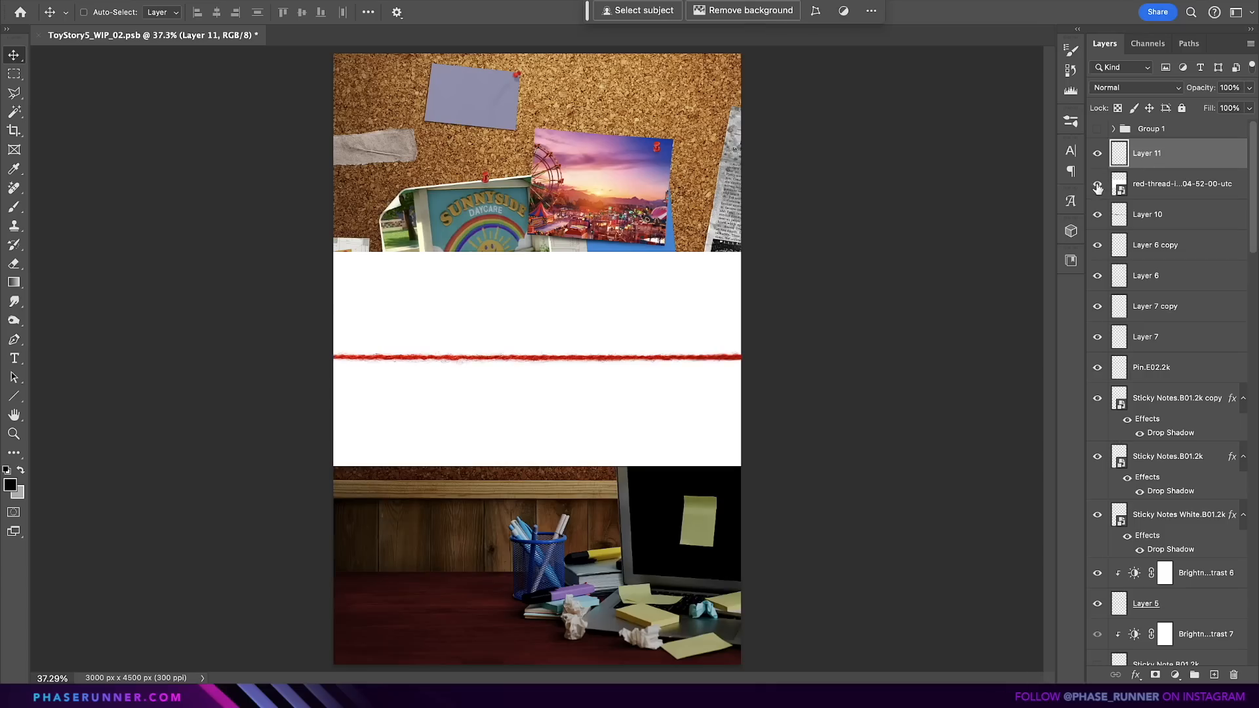
Step: Hide the original red-thread image and move the extracted thread on Layer 11 up to the upper part of the board
left_click(1096, 187)
left_click_drag(631, 413, 631, 277)
Step: Lay the scaled-down thread on Layer 10 copy 3 at a slight tilt across the Sunnyside and carnival photos
left_click_drag(757, 242, 723, 261)
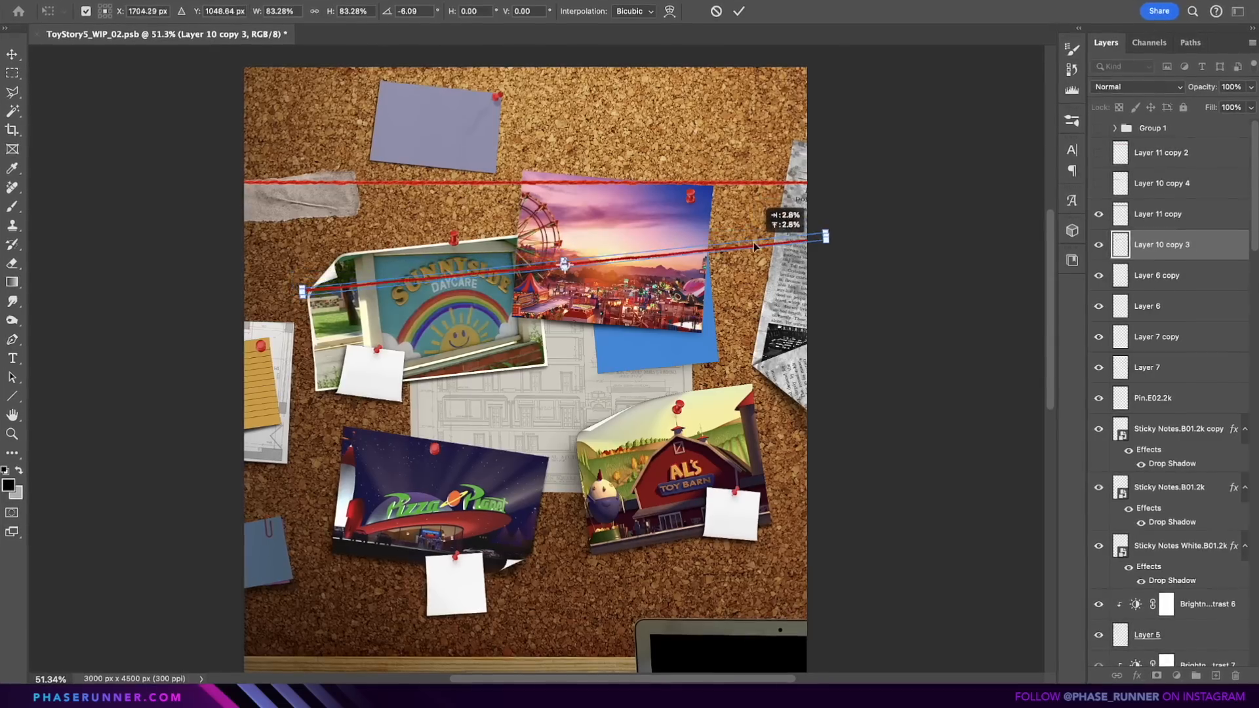
key("Return")
Step: Rotate and move the thread on Layer 10 copy 5 so it runs steeply down the Sunnyside photo
left_click_drag(746, 322, 608, 99)
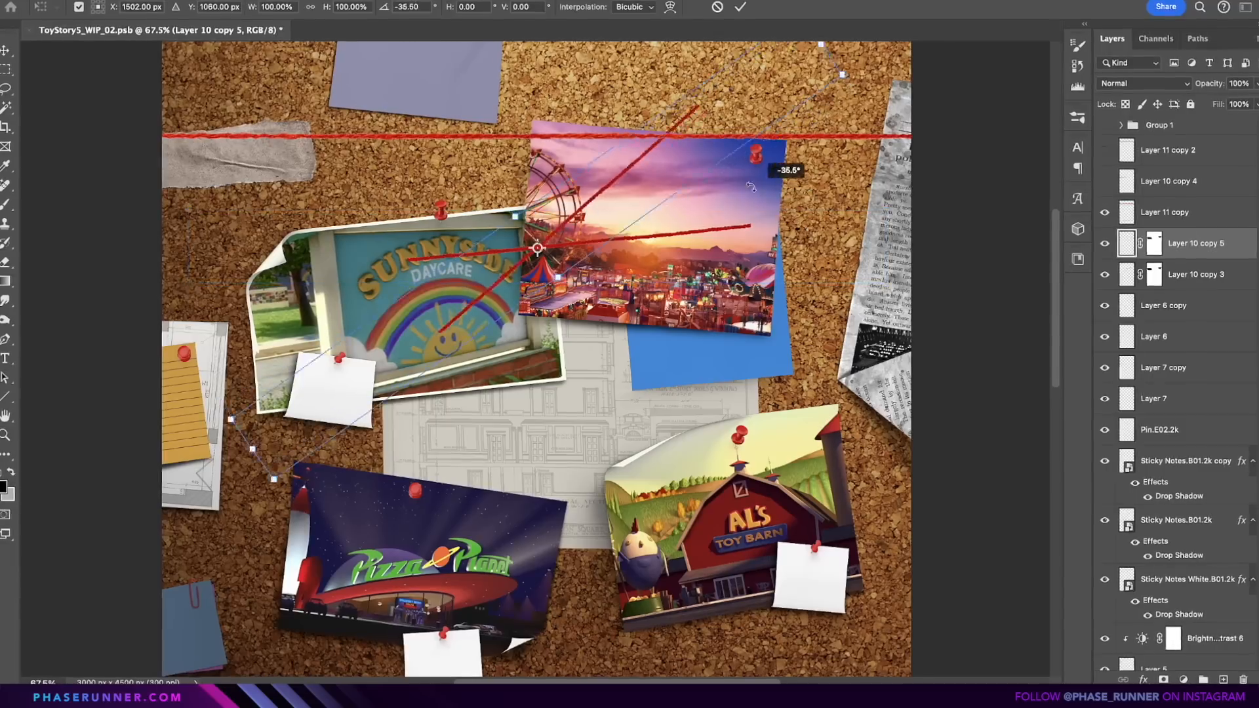
left_click_drag(554, 147, 434, 356)
mouse_move(467, 433)
left_mouse_down()
mouse_move(468, 419)
mouse_move(489, 433)
left_mouse_up()
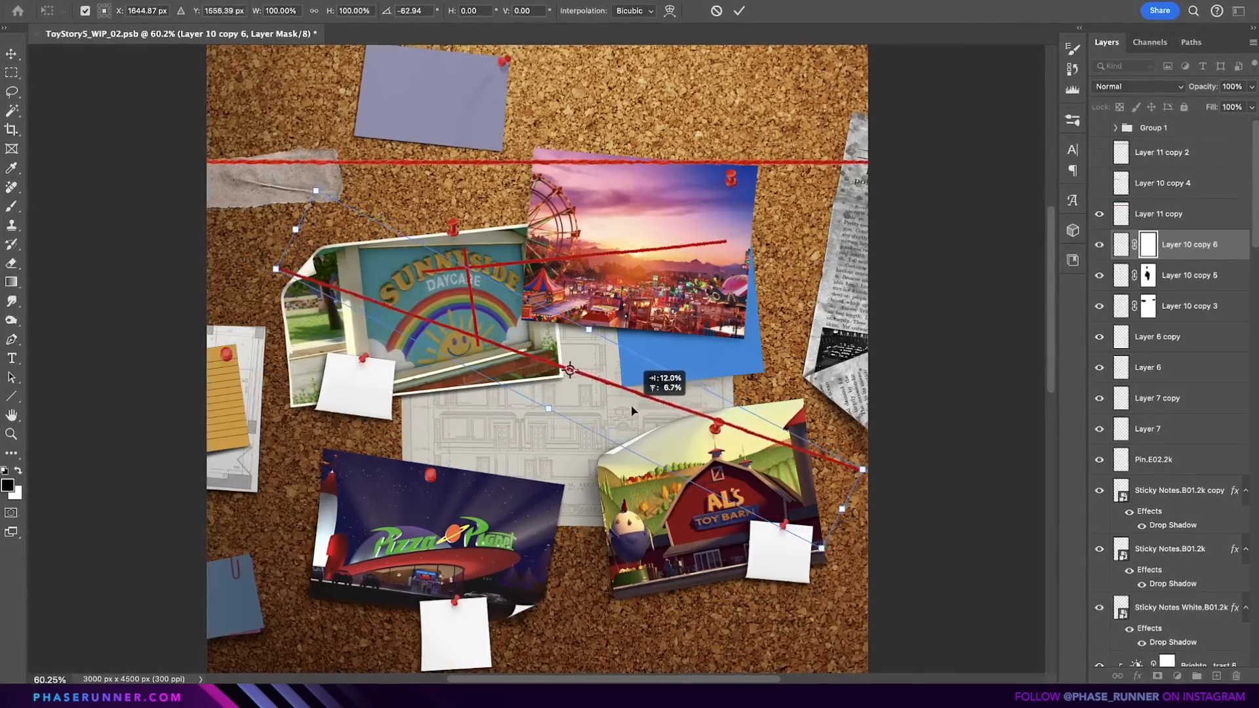
Step: Commit the placement of the Layer 10 copy 6 thread and mask out its surplus left end with a Lasso selection
key("Return")
key("l")
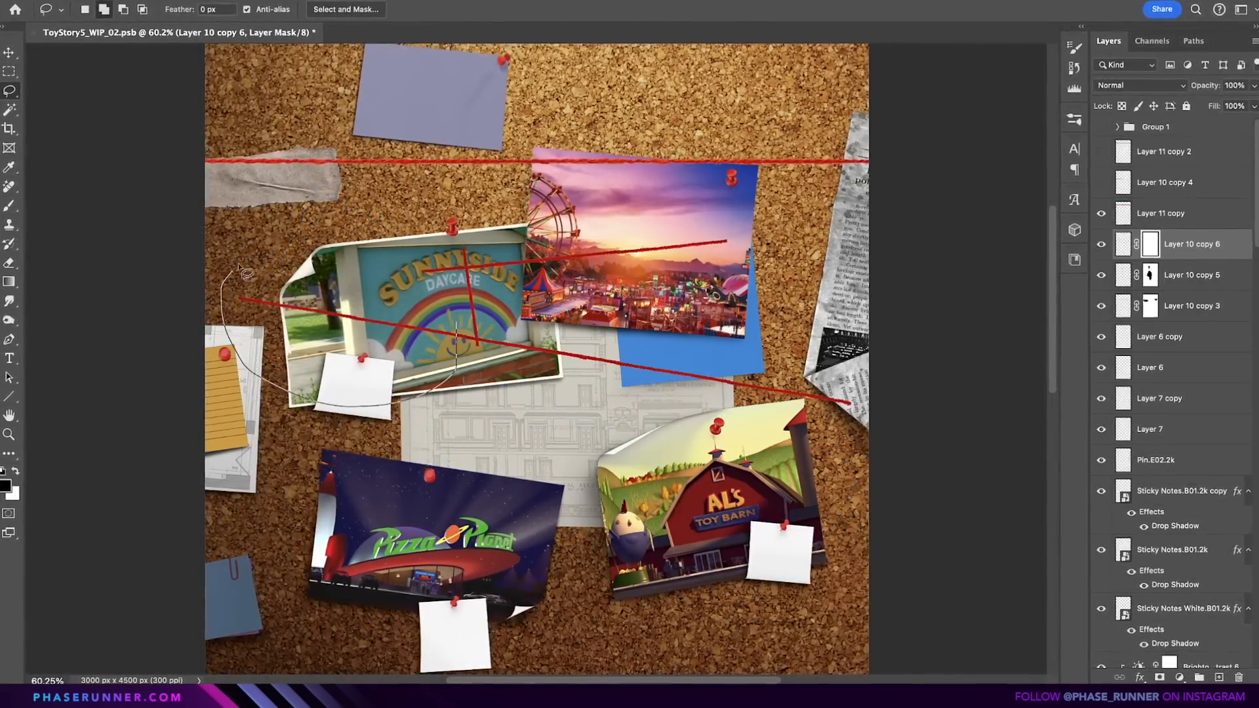
left_click_drag(259, 247, 263, 251)
key("super+BackSpace")
key("super+d")
Step: Position and rotate further thread copies between the carnival photo and the Al's Toy Barn photo
left_click_drag(686, 358, 689, 361)
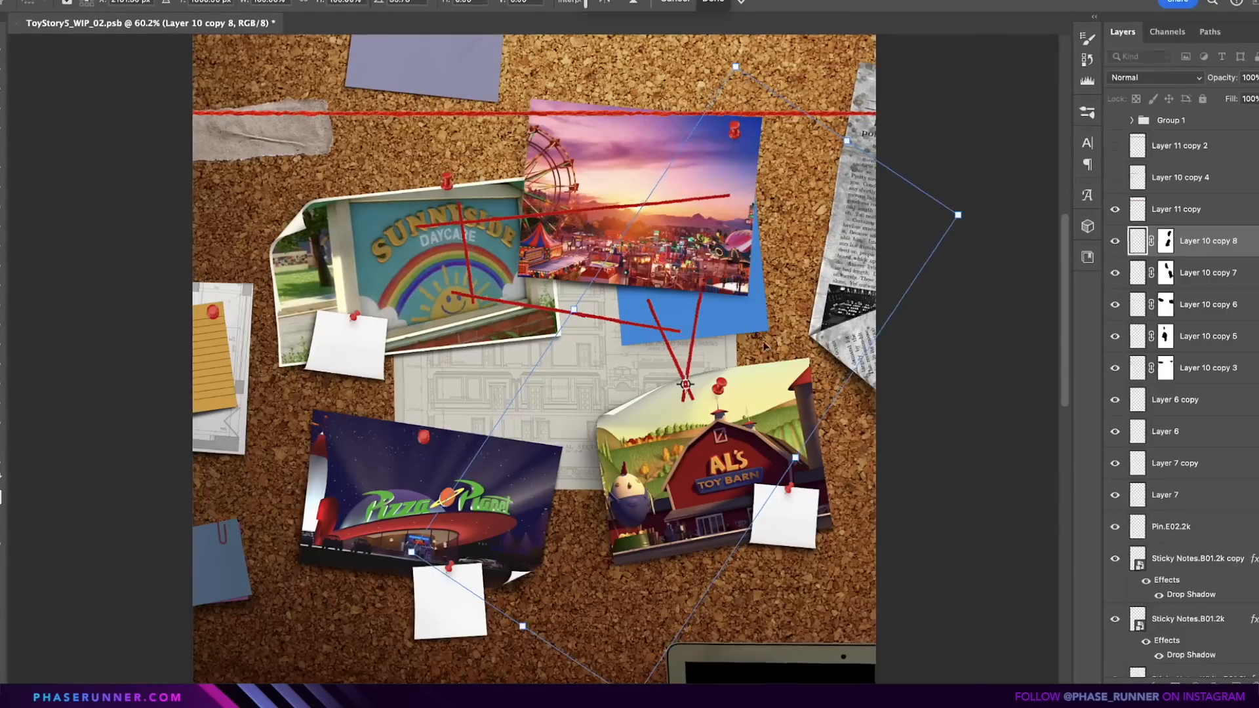
left_click_drag(735, 419, 739, 438)
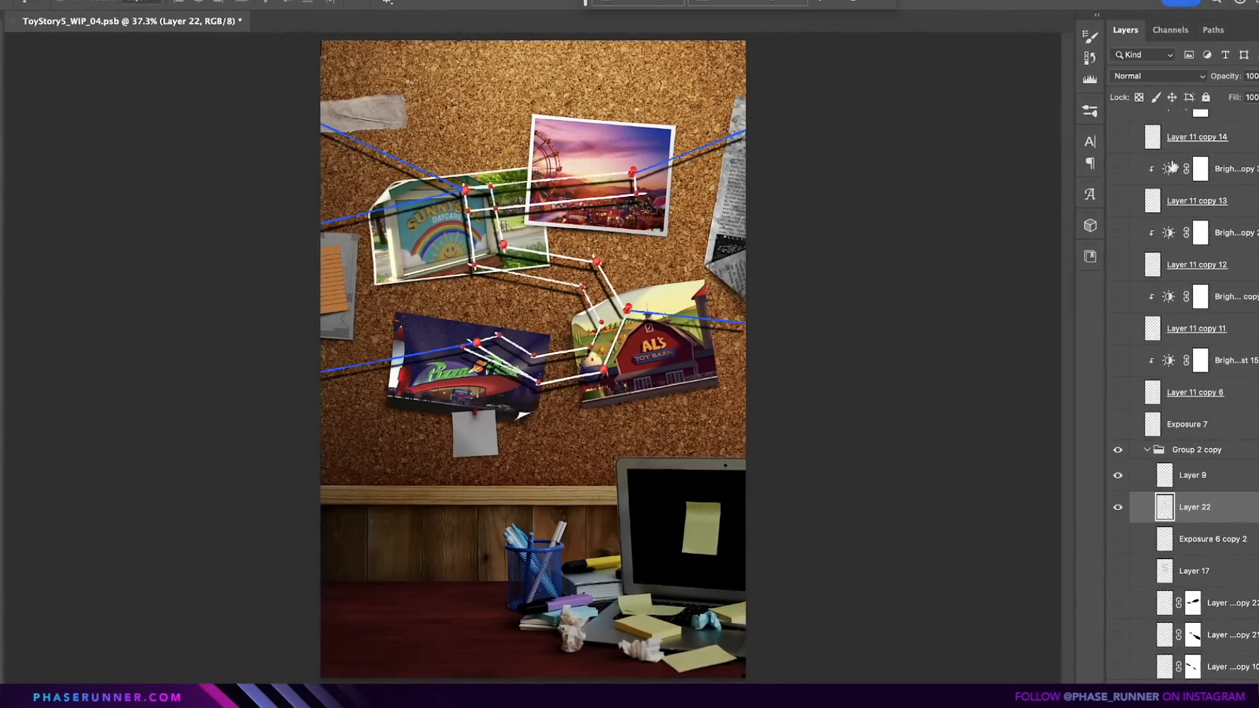
Step: Change the blend mode of Layer 22, which holds the string shadows
left_click(1155, 76)
left_click(1136, 318)
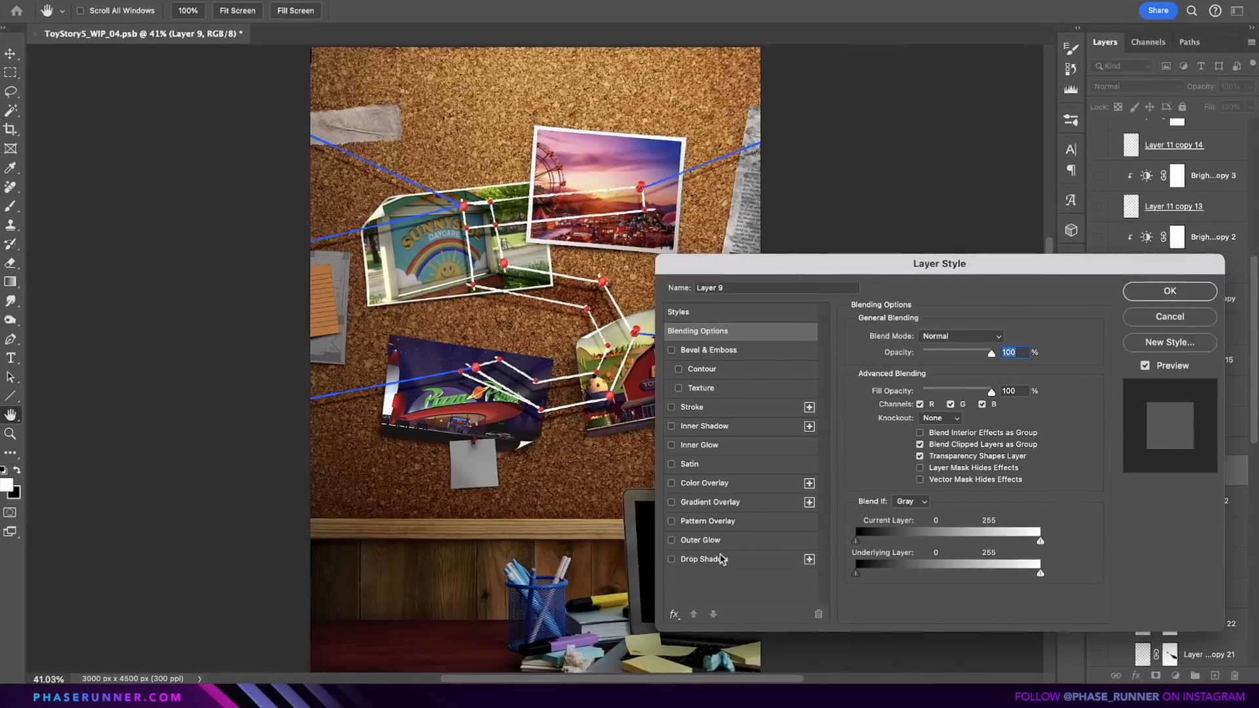
Step: Add a Drop Shadow to Layer 9, lowering its opacity and adjusting its size and distance
left_click(716, 557)
mouse_move(938, 356)
left_mouse_down()
mouse_move(881, 362)
mouse_move(921, 359)
left_mouse_up()
left_click_drag(910, 433, 913, 434)
left_click_drag(944, 402, 956, 402)
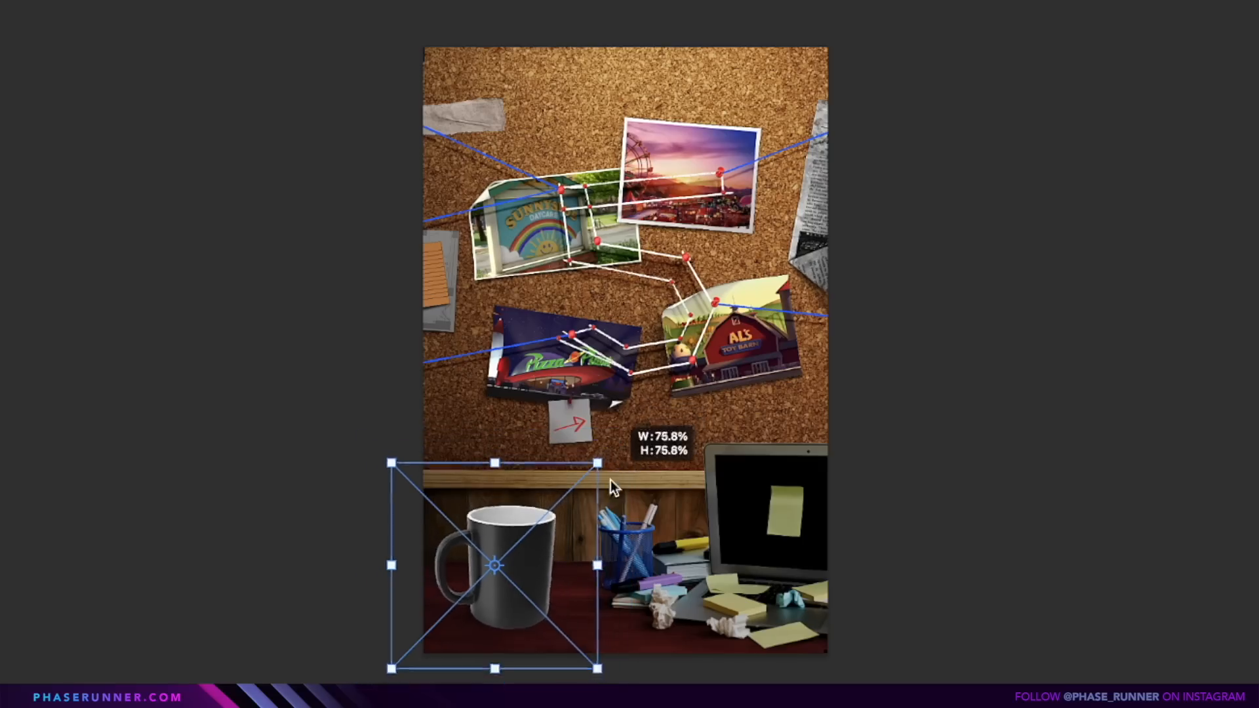
Step: Scale down the coffee mug on the left side of the desk
left_click_drag(611, 480, 594, 502)
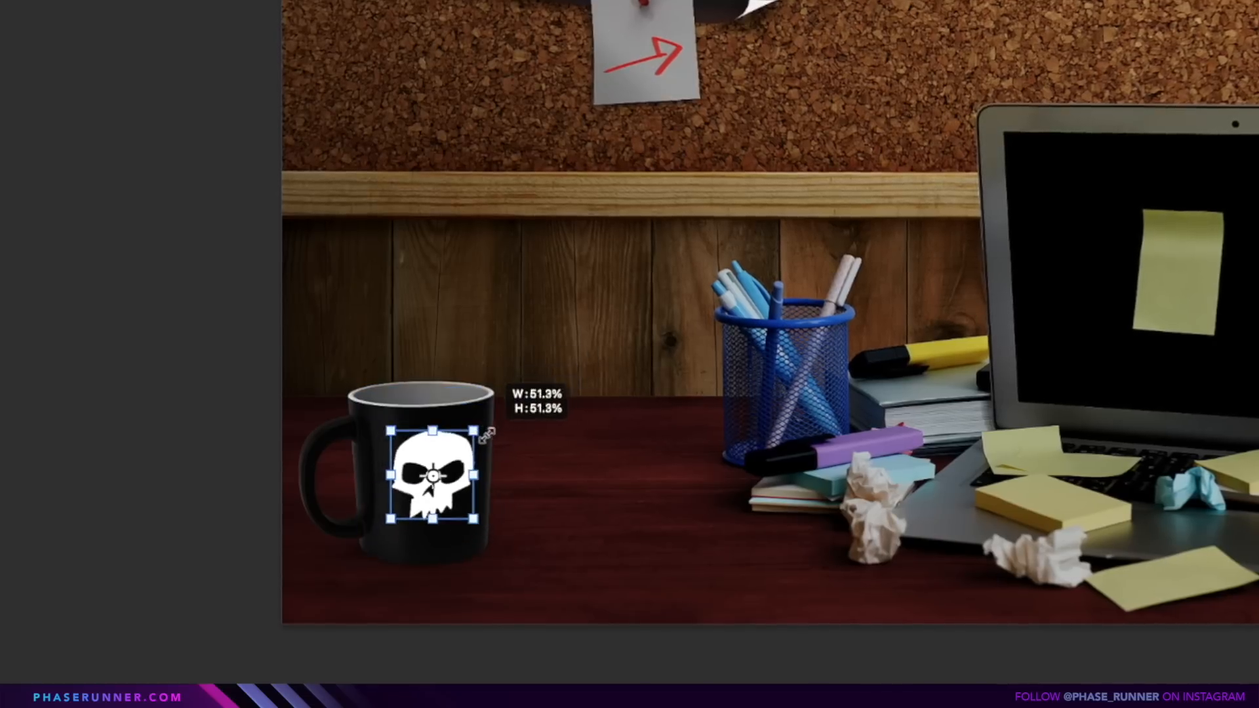
Step: Scale down the white skull to fit the mug and set its layer's blend mode to Soft Light
left_click_drag(482, 419, 459, 511)
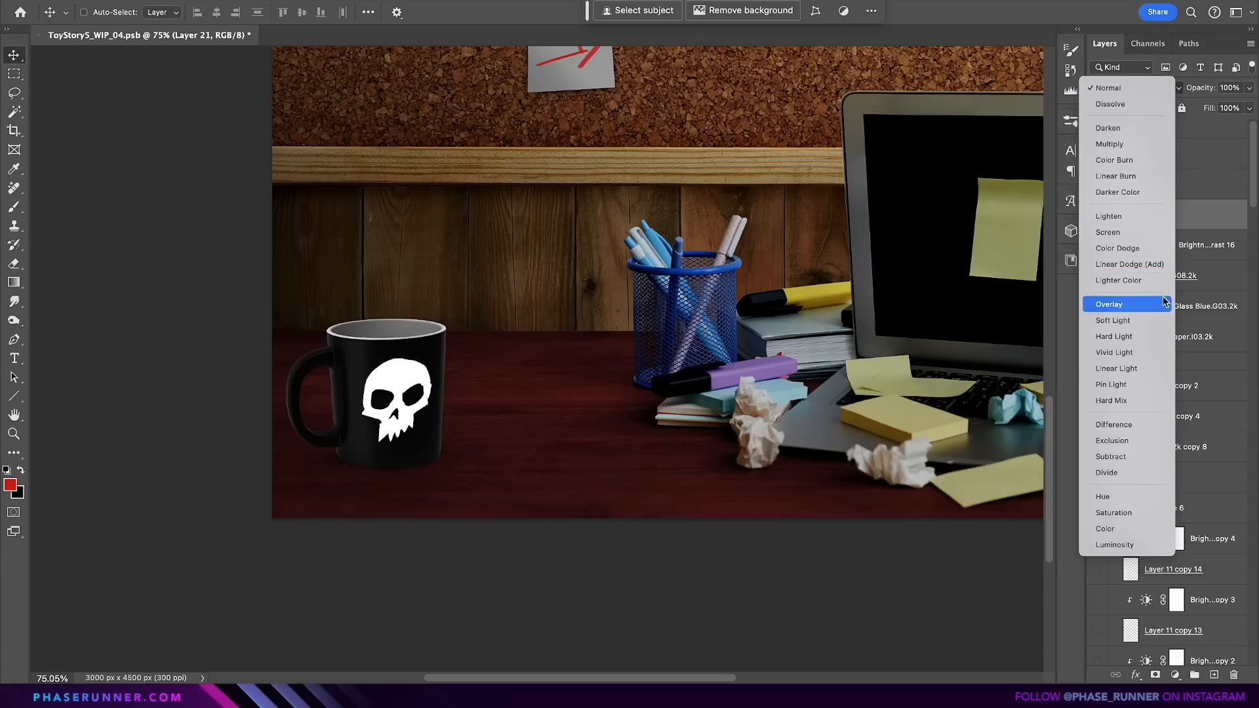
left_click(1165, 320)
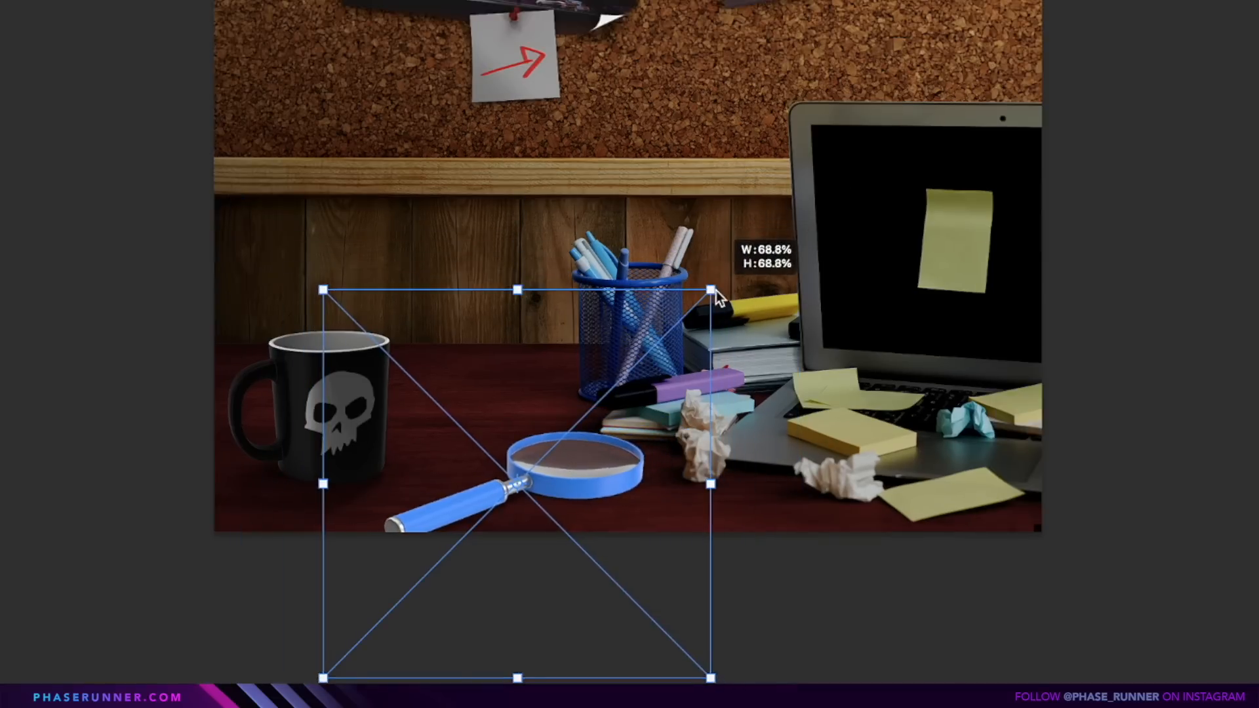
Step: Scale down the magnifying glass on the desk beside the mug
left_click_drag(717, 297, 572, 511)
left_click_drag(955, 346, 951, 350)
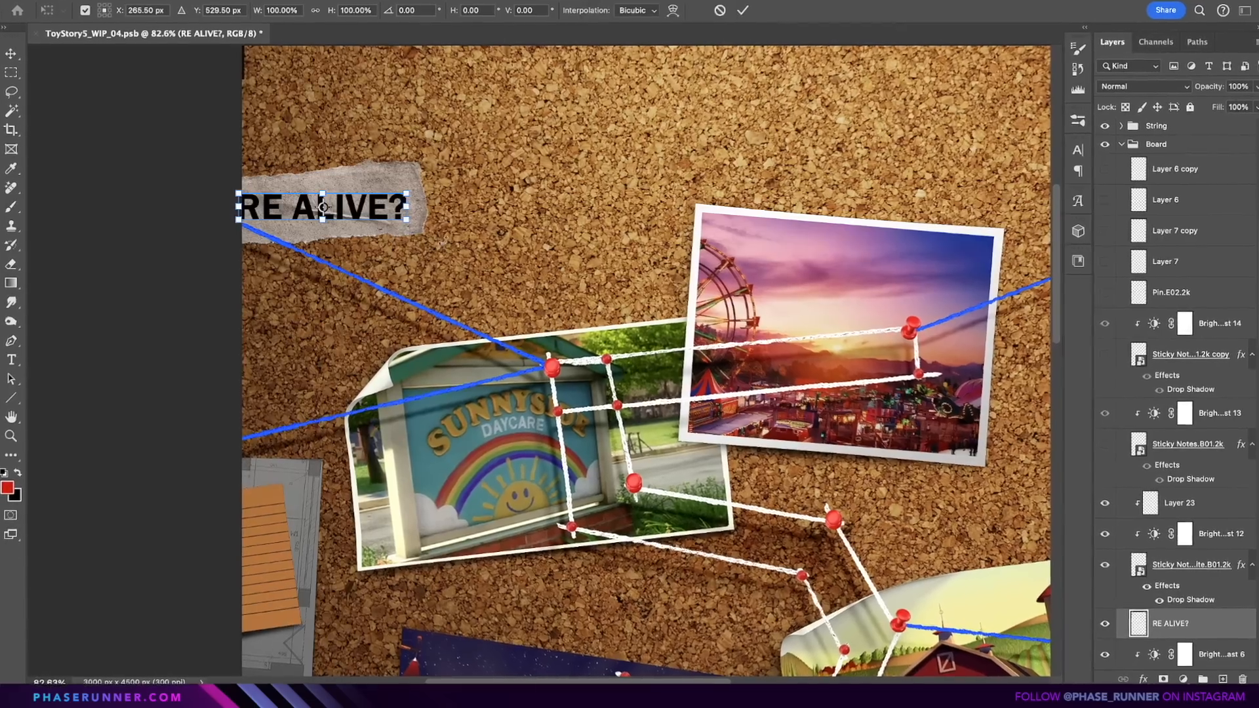
Step: Rotate the "RE ALIVE?" text to follow the tilt of the torn paper strip at the board's upper left
left_click_drag(453, 200, 478, 213)
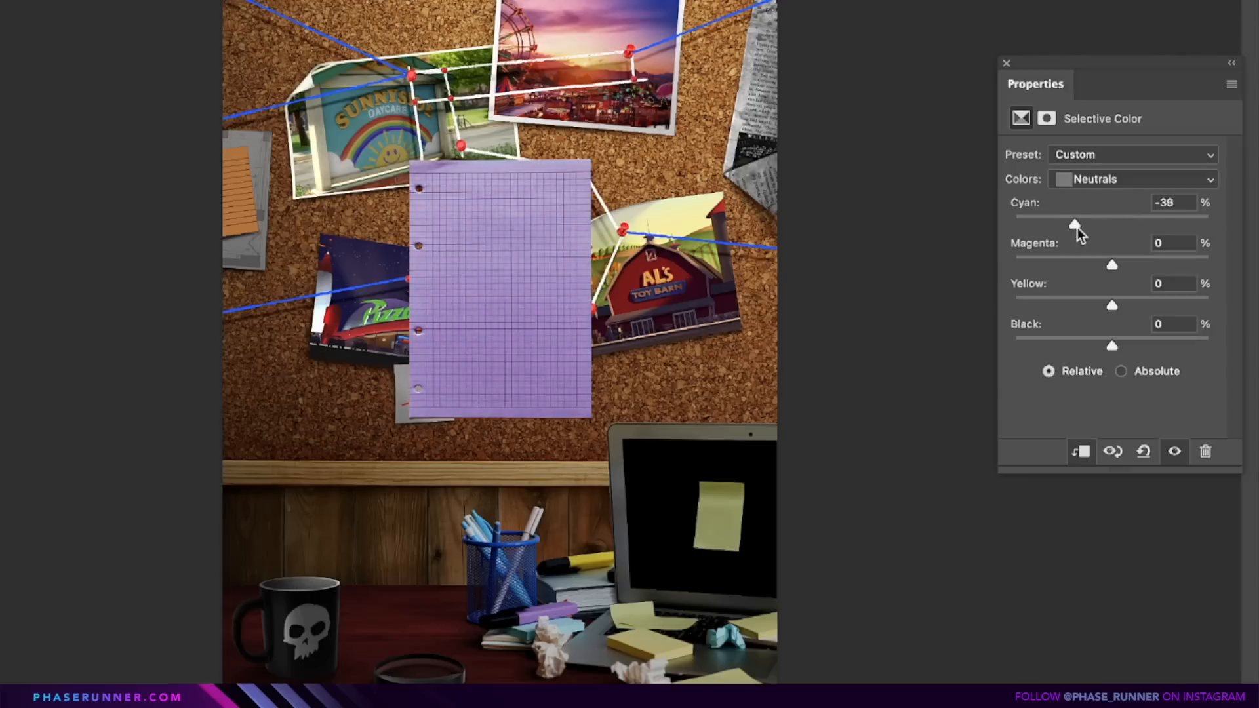
Step: Shift the grid paper from purple to beige by reducing cyan and magenta and raising yellow in the Neutrals of its Selective Color adjustment
left_click_drag(1077, 227, 1081, 224)
left_click_drag(1112, 264, 1080, 272)
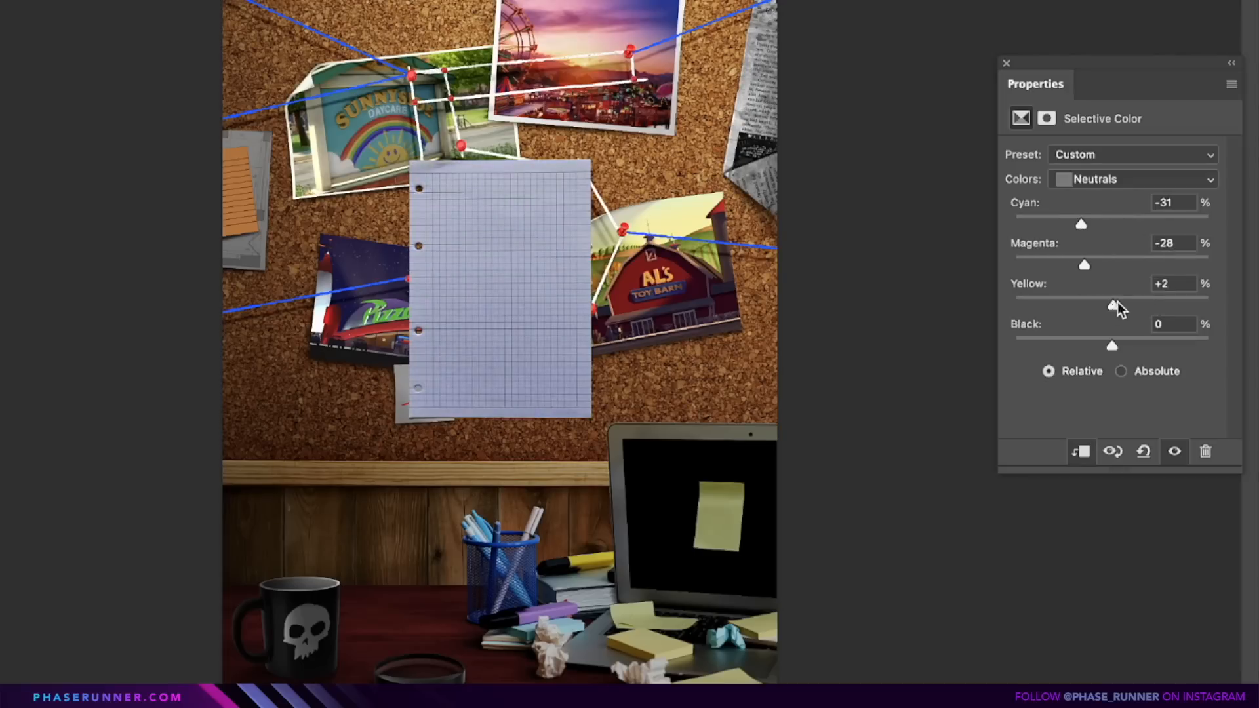
left_click_drag(1081, 224, 1068, 223)
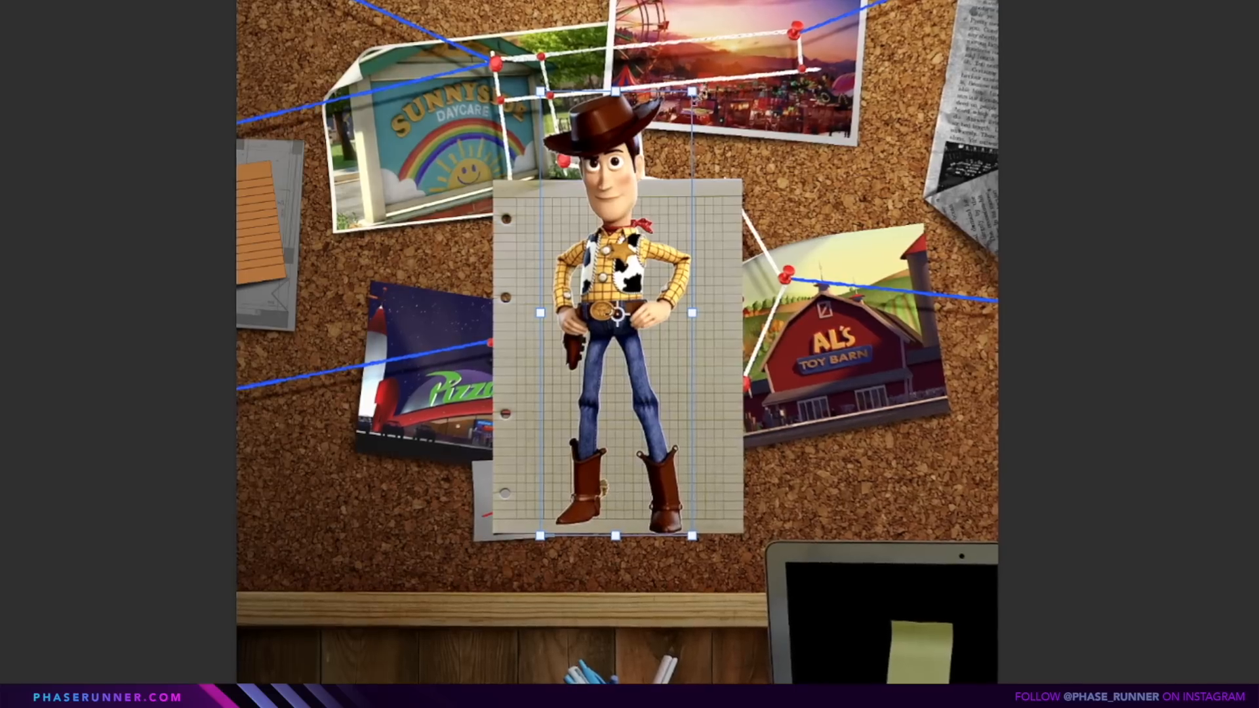
Step: Scale the Woody figure down to fit inside the grid paper and browse the image styles of the Style Transfer neural filter
left_click_drag(738, 102, 675, 201)
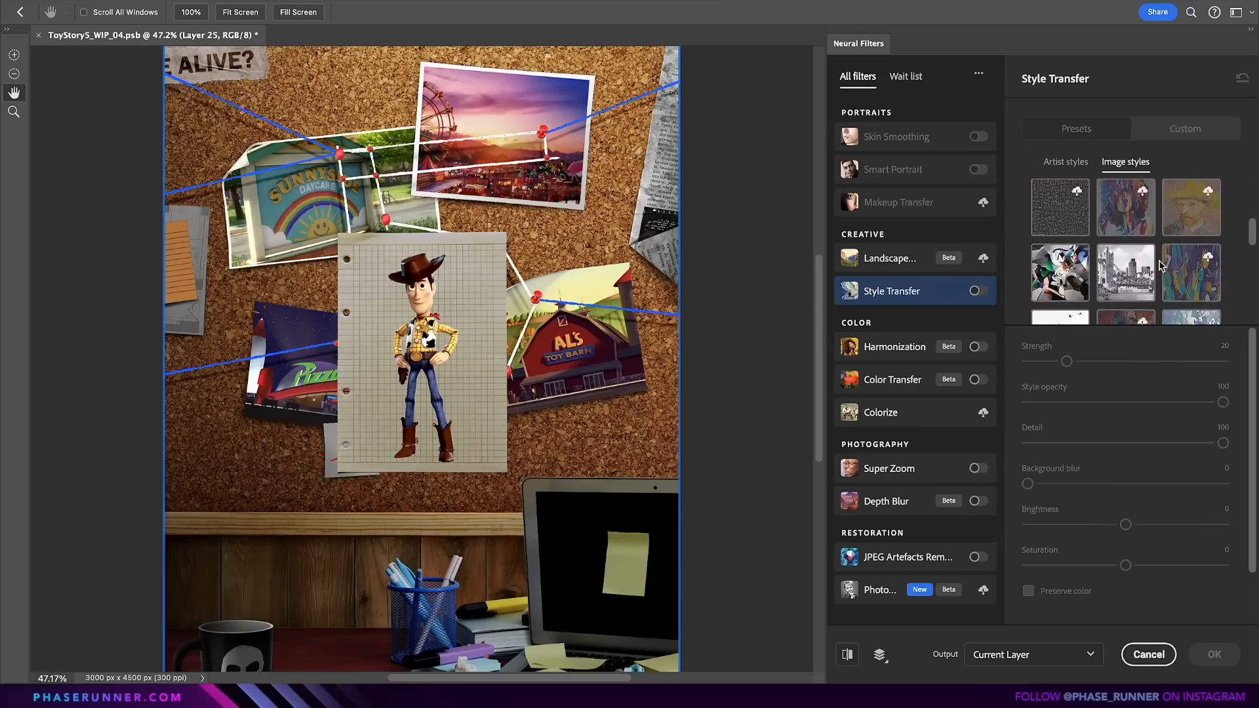
scroll(1159, 264, "down", 2)
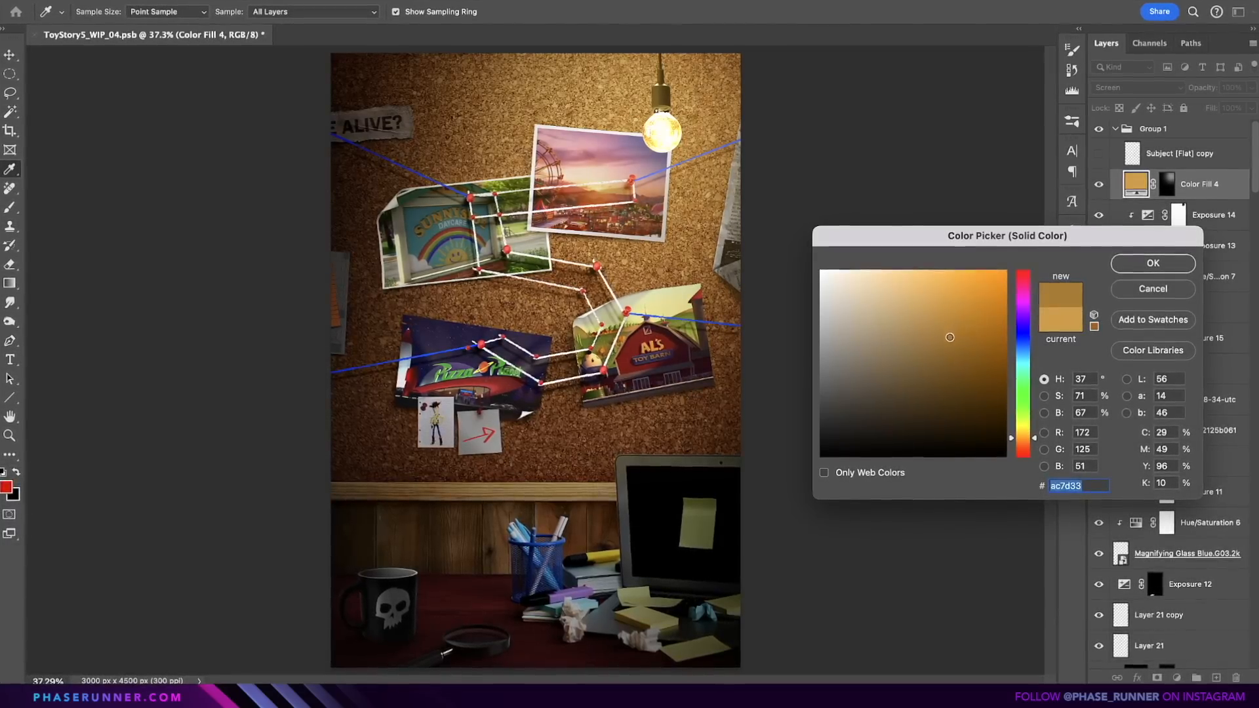
Step: Set the warm light's solid color fill to #ac7d33 and grade the poster with a Fuji ETERNA 250D lookup in the Color Lookup adjustment
left_click(1151, 262)
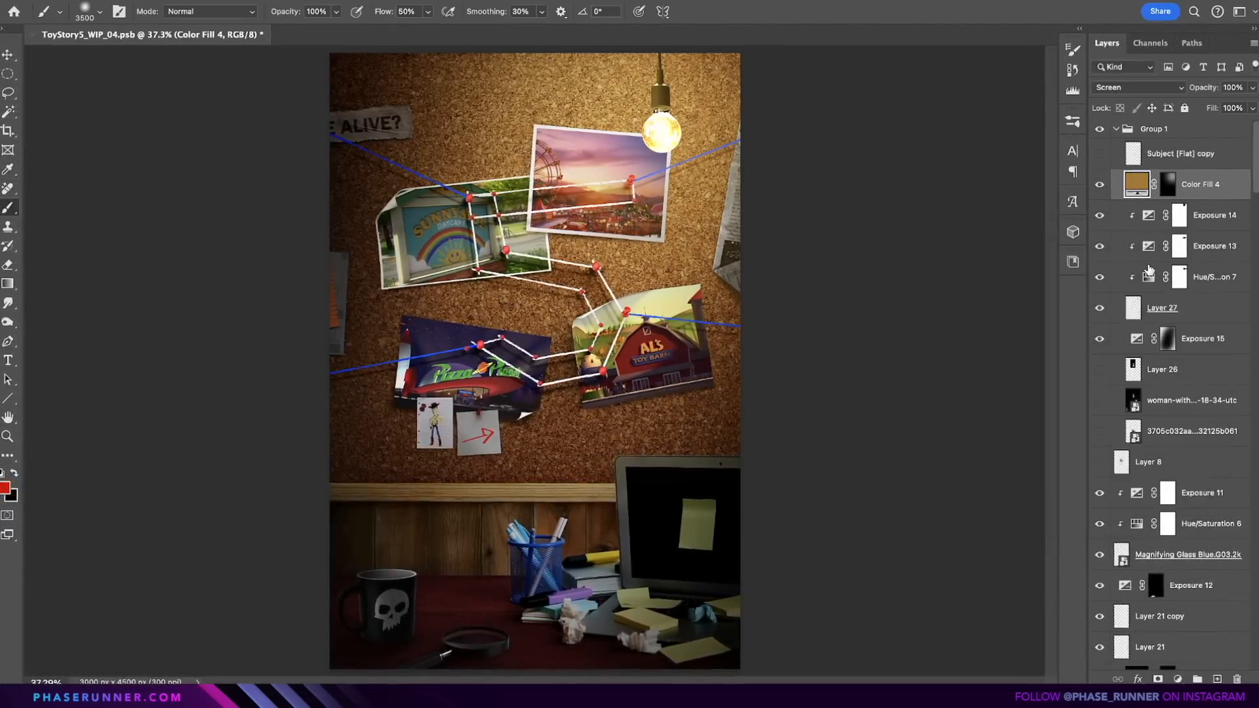
key("v")
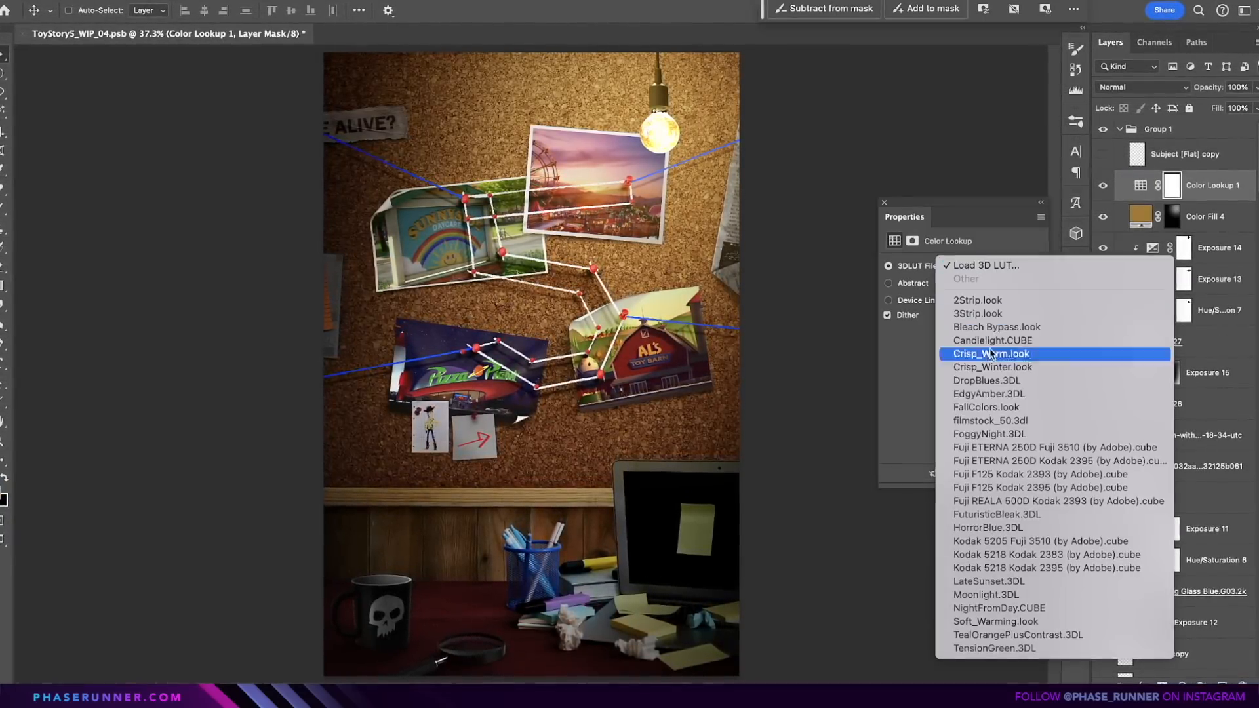
left_click(964, 413)
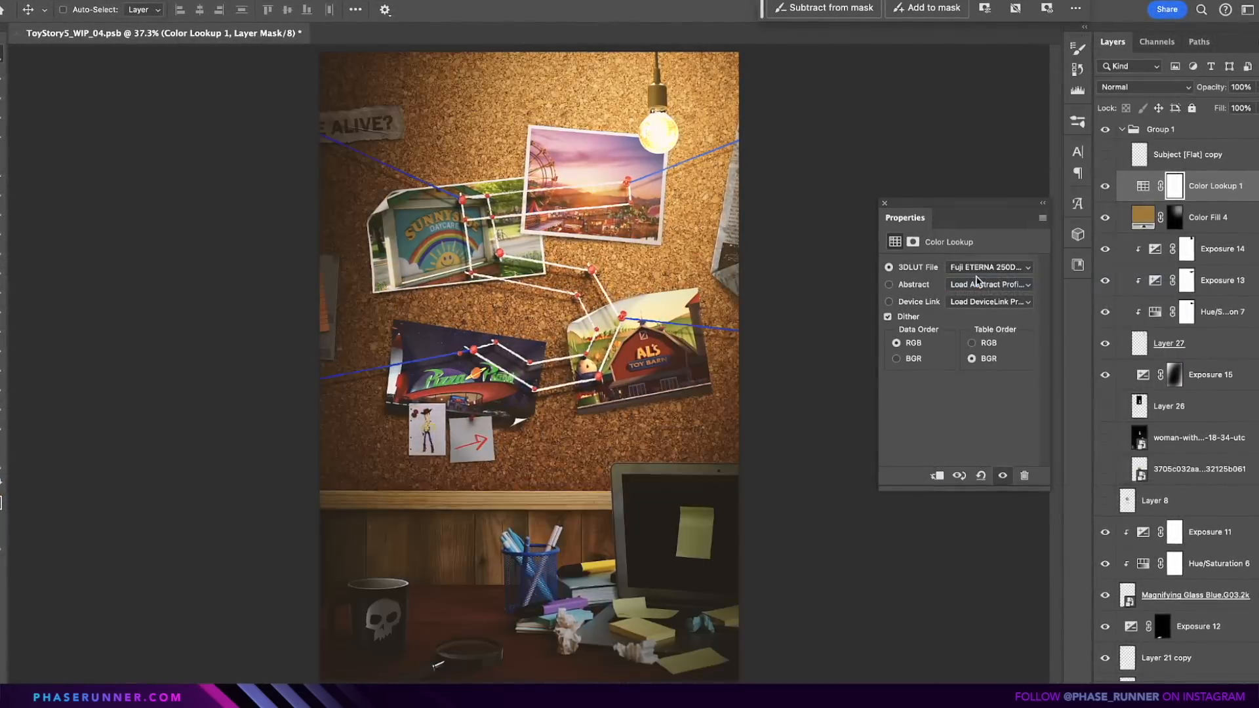
left_click(885, 203)
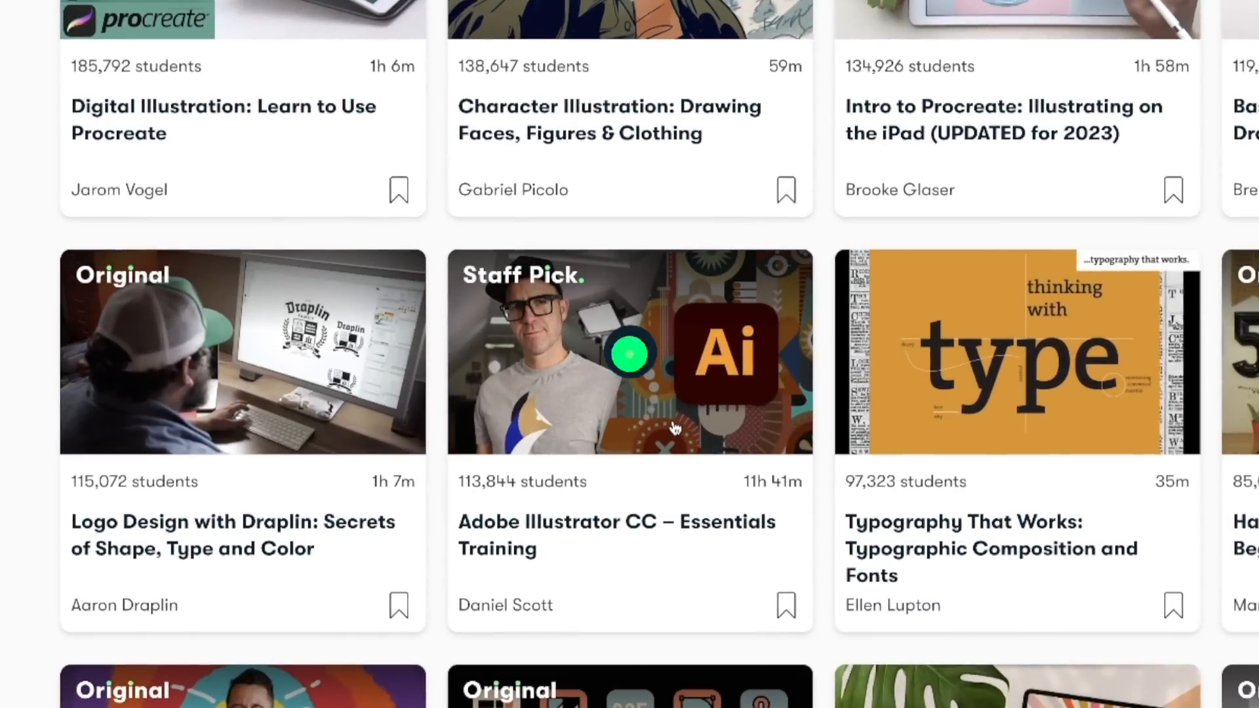
left_click(676, 427)
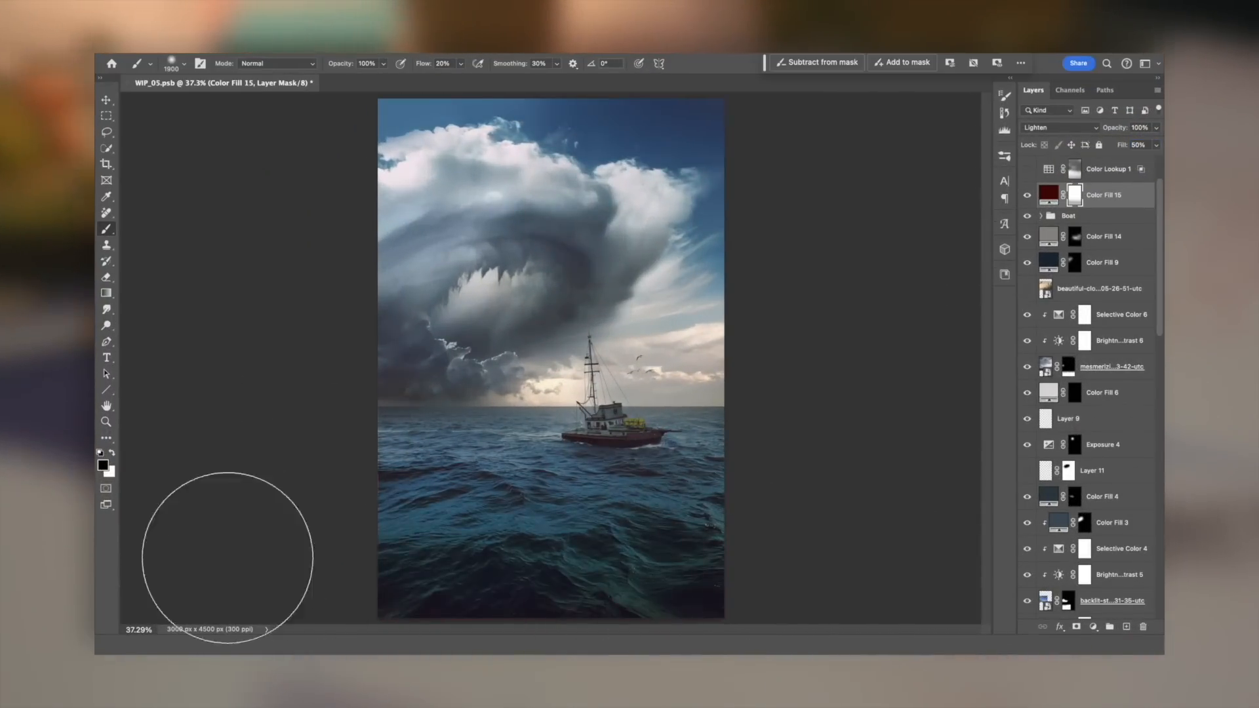
left_click(1092, 627)
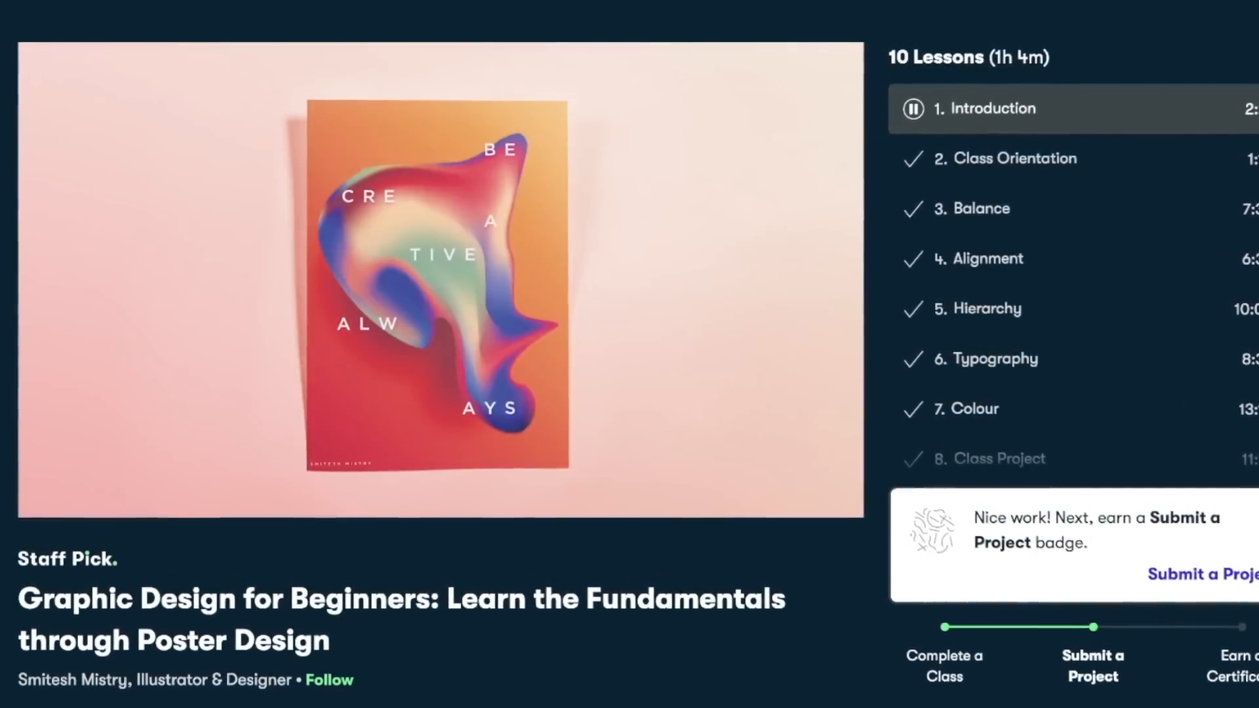
left_click(620, 304)
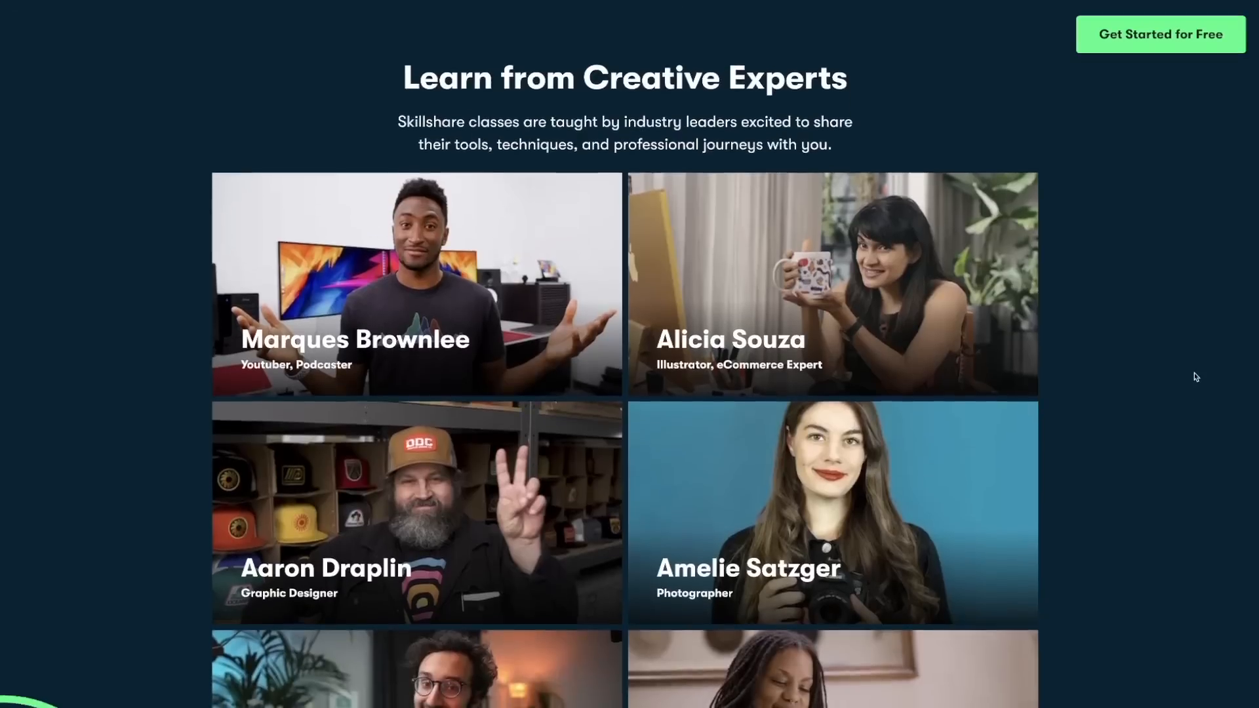
scroll(1196, 377, "down", 2)
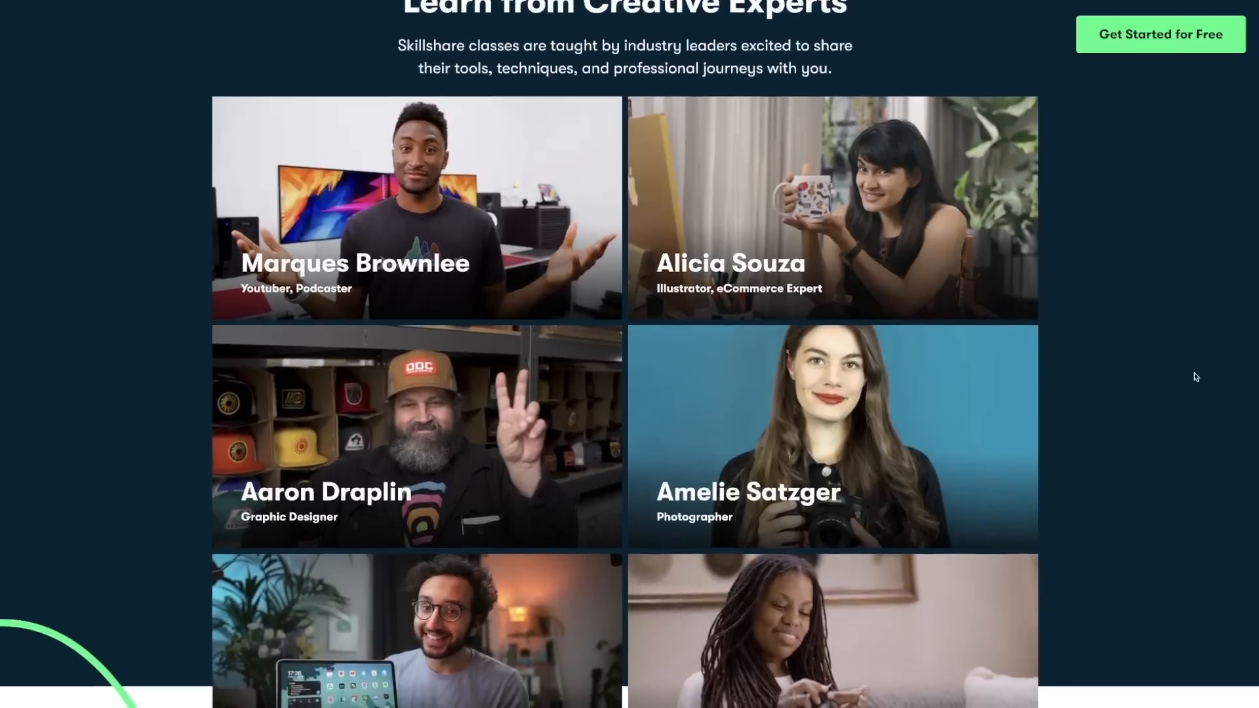
scroll(1195, 377, "down", 2)
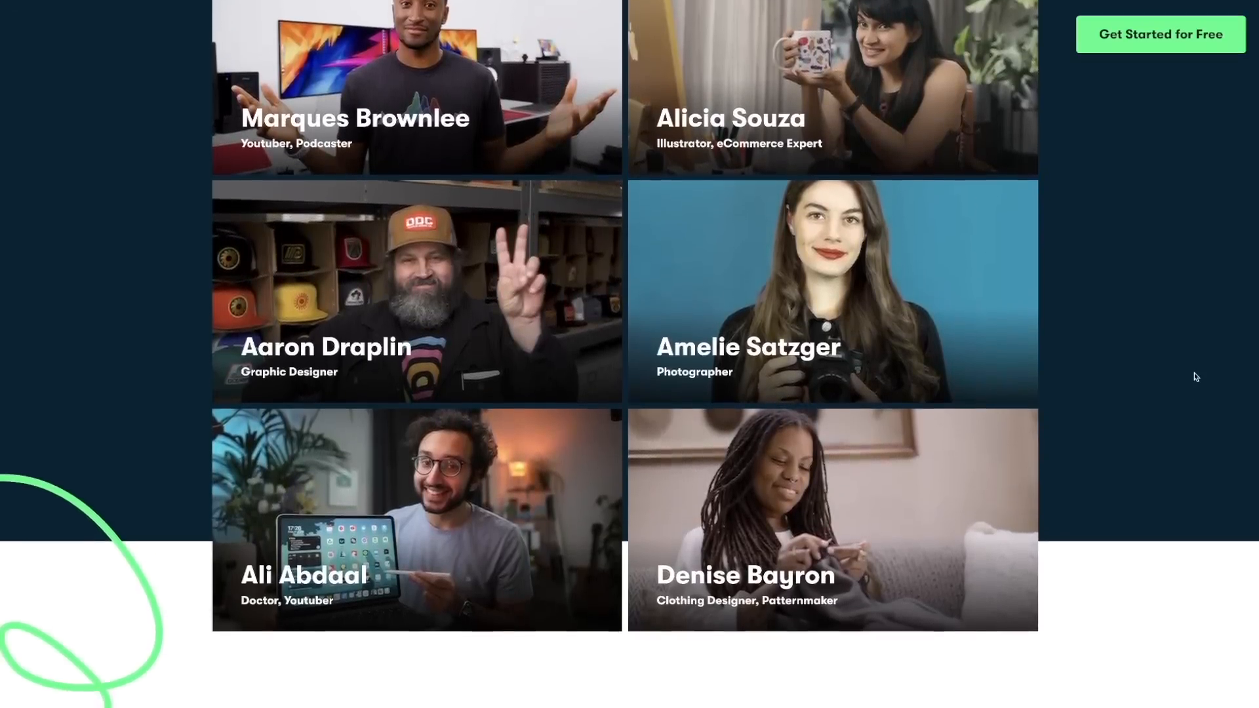
scroll(1195, 377, "down", 1)
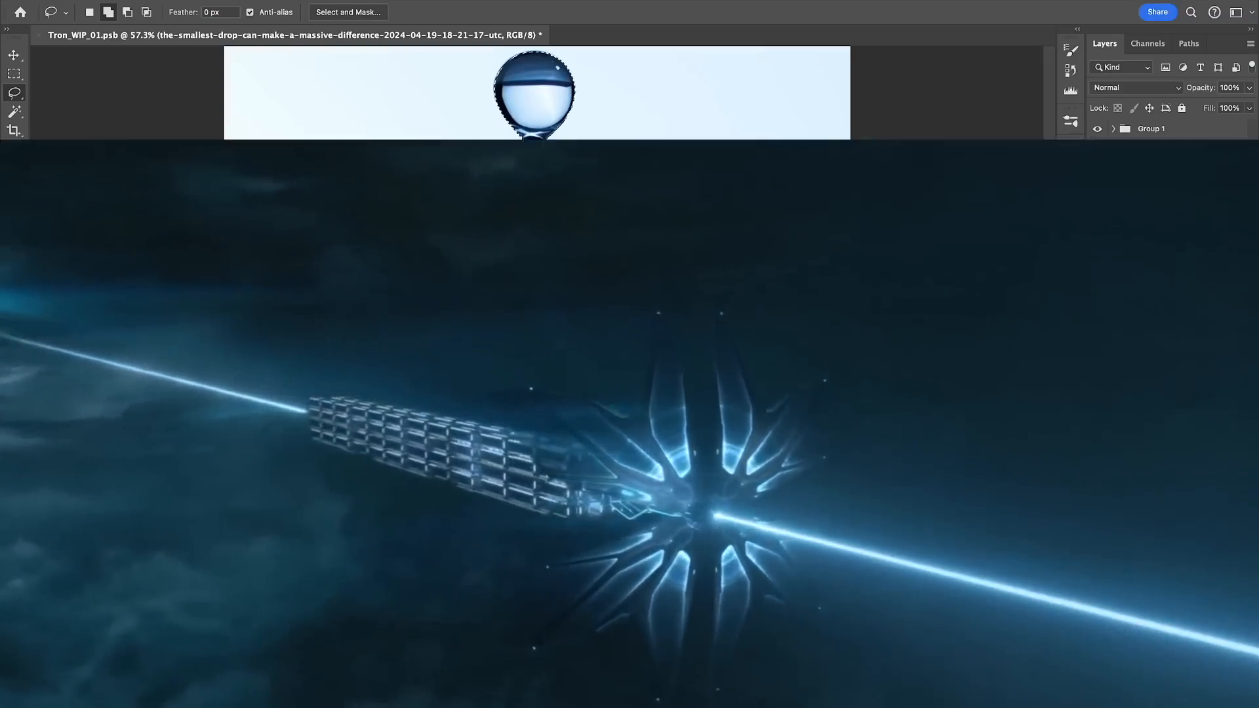
left_click_drag(201, 541, 577, 622)
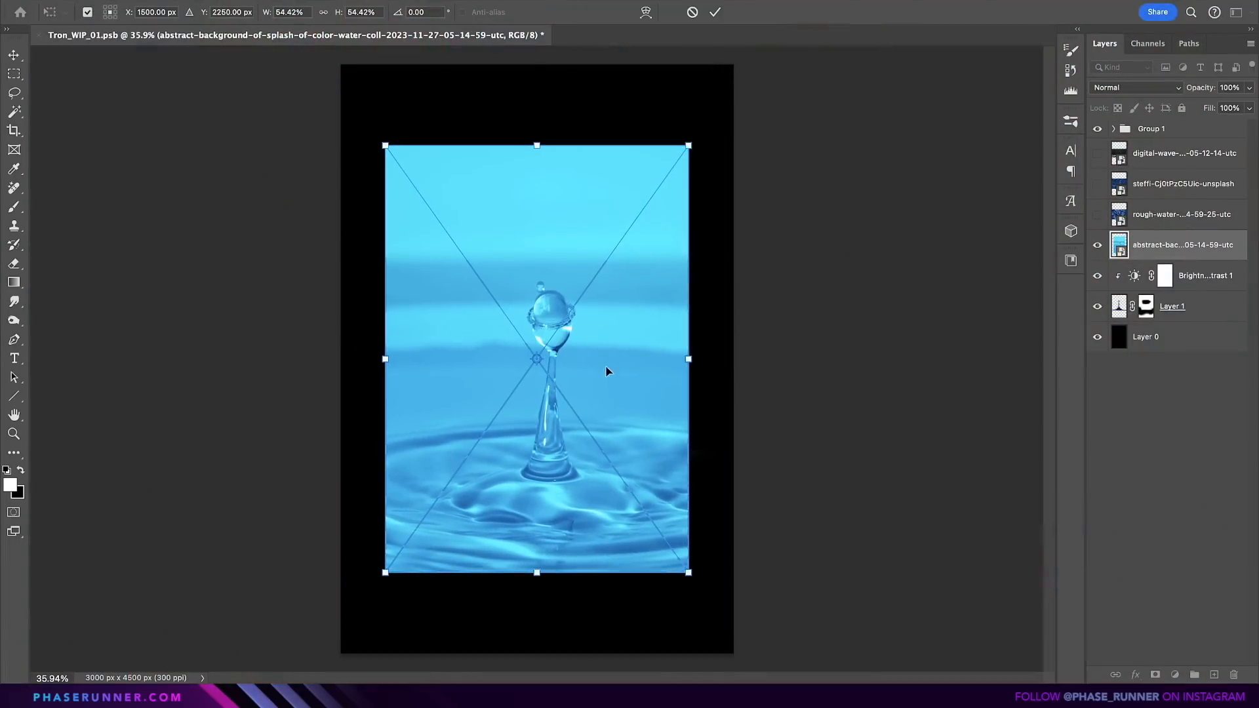
Step: Move the blue water-drop photo slightly up on the canvas and deepen it with a Levels filter by raising the black input level
left_click_drag(607, 368, 602, 332)
key("Return")
key("super+l")
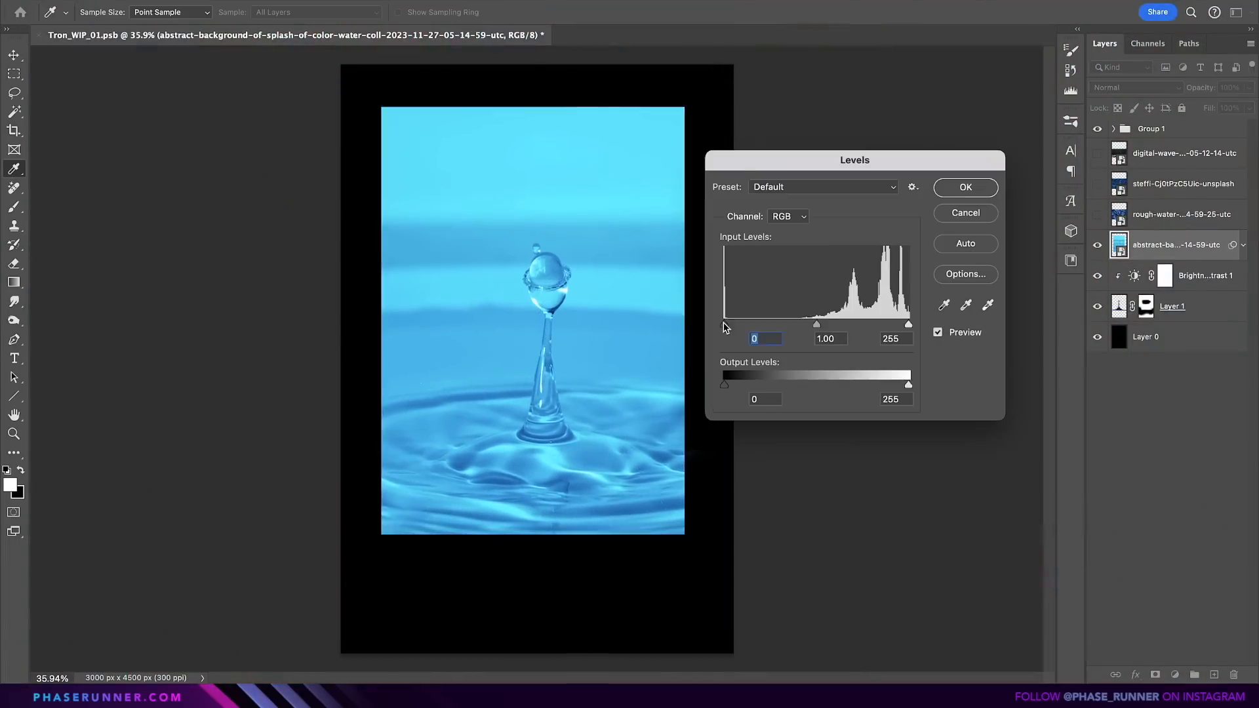
left_click_drag(724, 325, 904, 326)
key("Return")
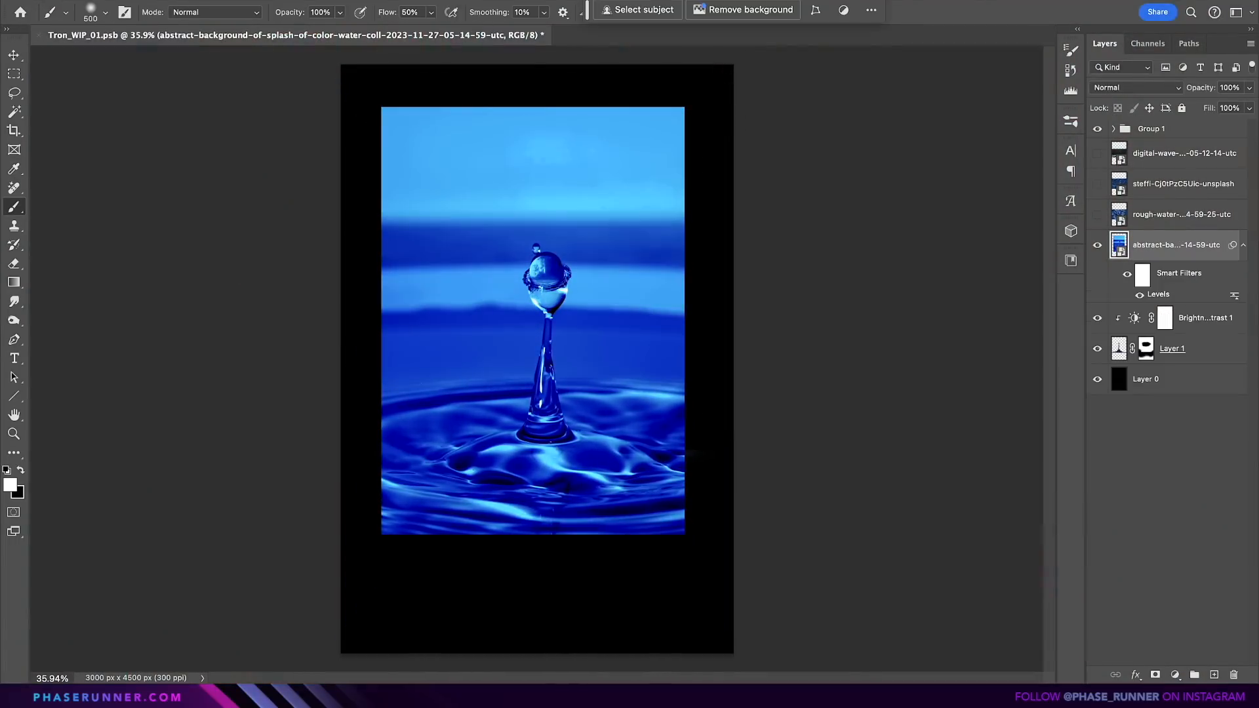
Step: Extract the water-drop photo's highlights onto a new layer with Color Range and mask it to blend into the splash
left_click(368, 114)
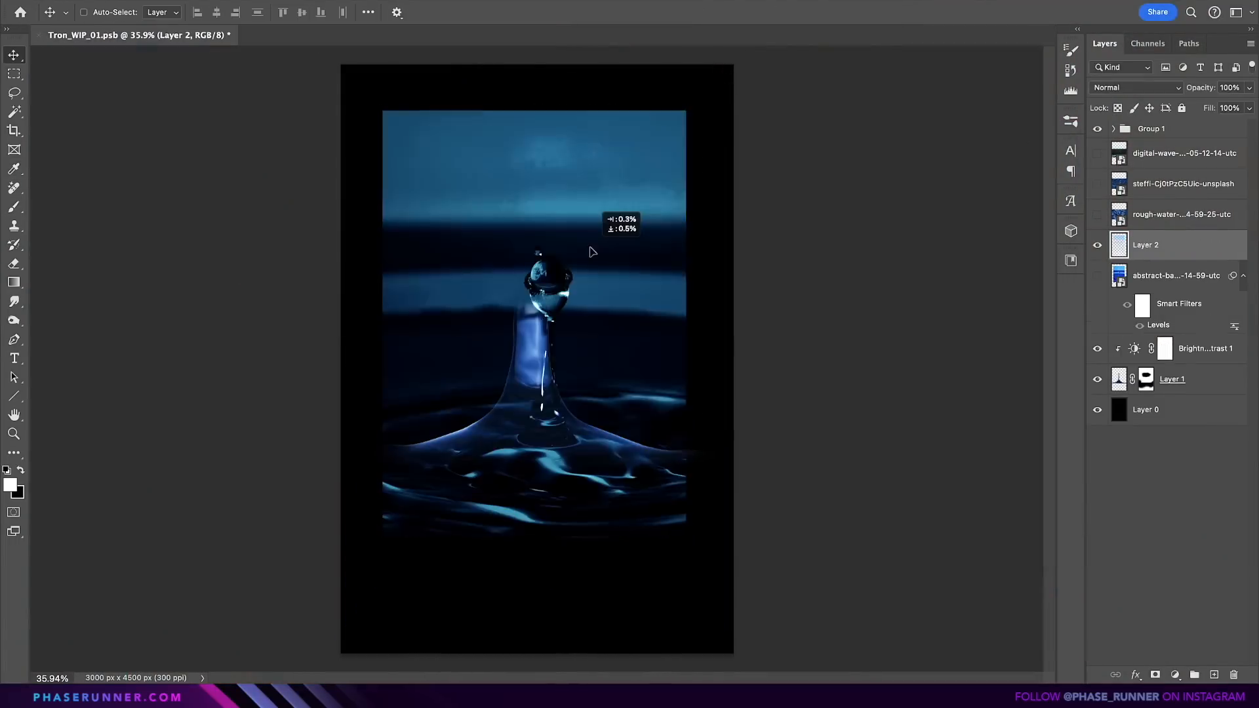
left_click_drag(358, 366, 783, 262)
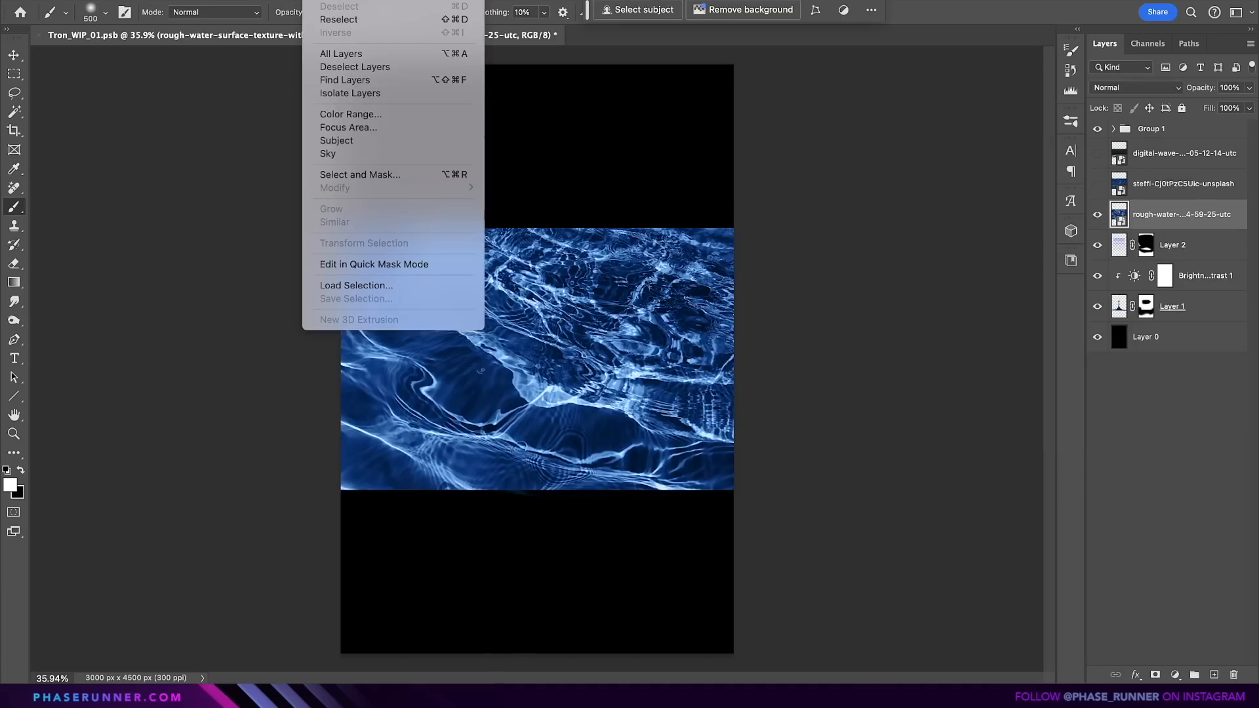
Step: Isolate the rough-water texture's highlights with Color Range and blend them in widened perspective around the splash base, masking the edges
left_click(360, 116)
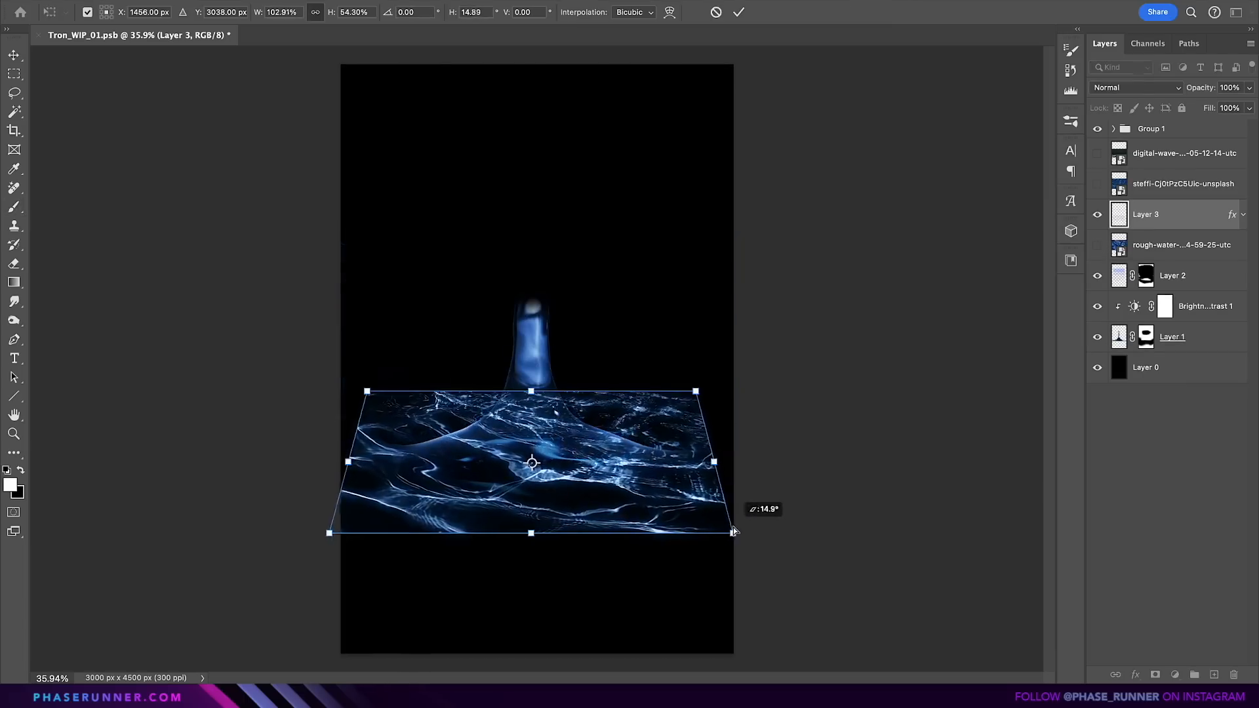
left_click_drag(728, 531, 748, 522)
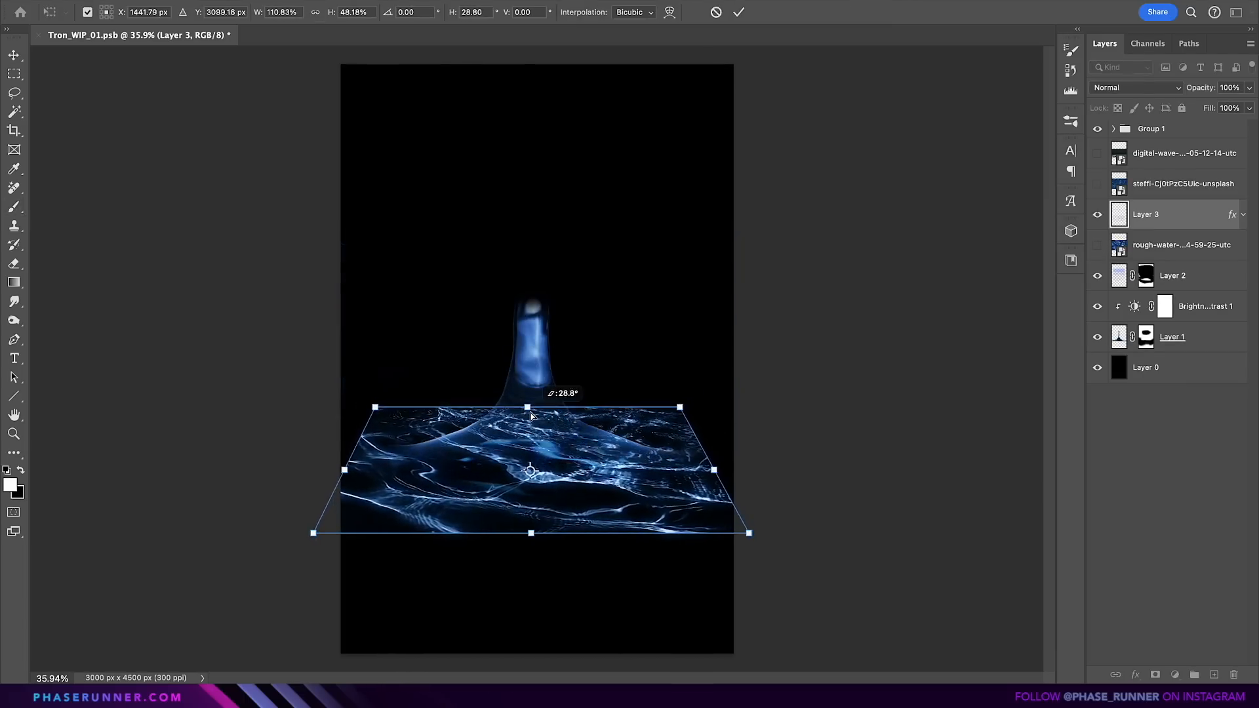
left_click_drag(696, 391, 691, 399)
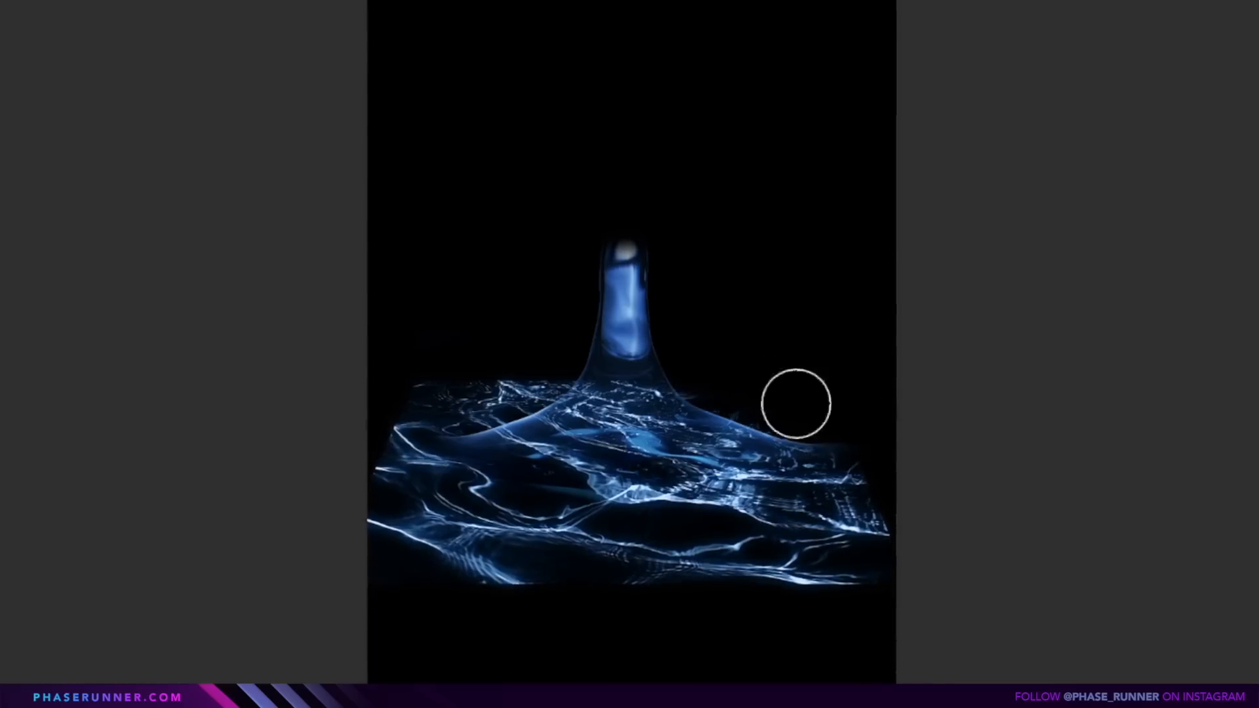
mouse_move(796, 404)
left_mouse_down()
mouse_move(458, 377)
mouse_move(415, 398)
mouse_move(438, 404)
mouse_move(358, 437)
mouse_move(669, 376)
mouse_move(890, 374)
left_mouse_up()
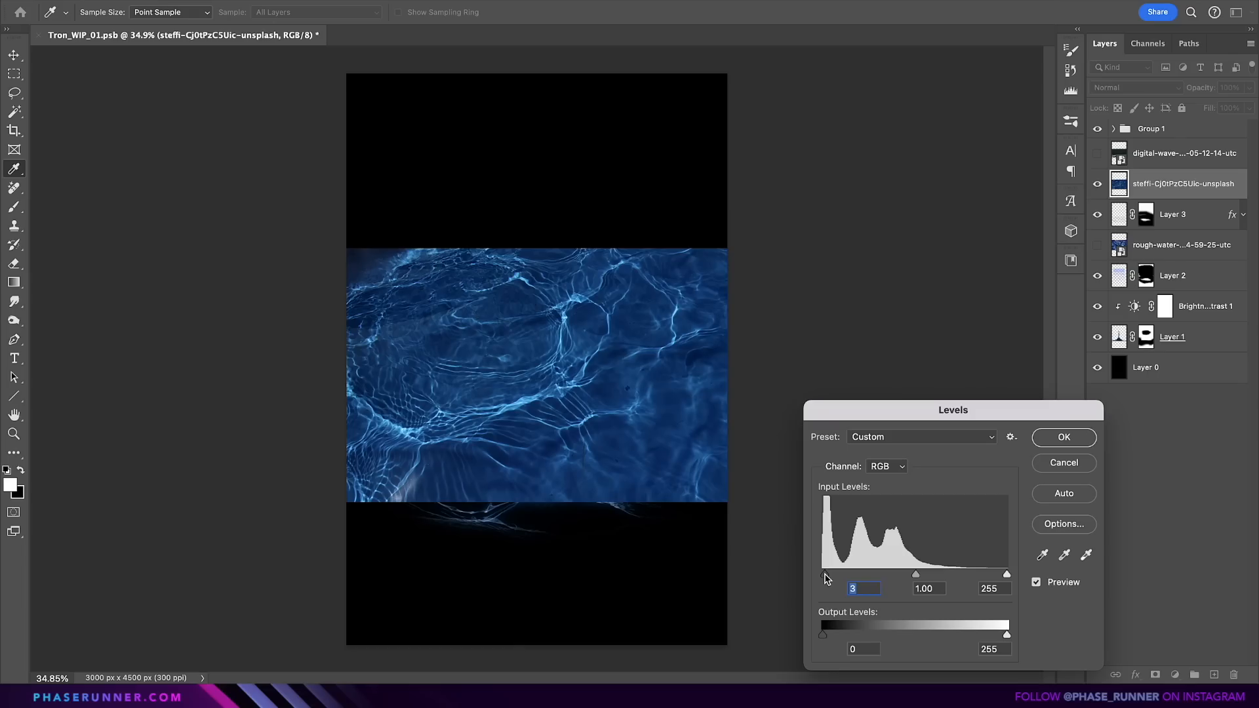
Step: Increase the contrast of the blue rippling-water photo with Levels by raising the black input and lowering the white input
left_click_drag(824, 577, 847, 578)
left_click_drag(1006, 575, 962, 576)
key("Return")
Step: Select the rippling-water photo's highlights with Color Range, copy them to a new layer and hide the original photo
left_click(321, 0)
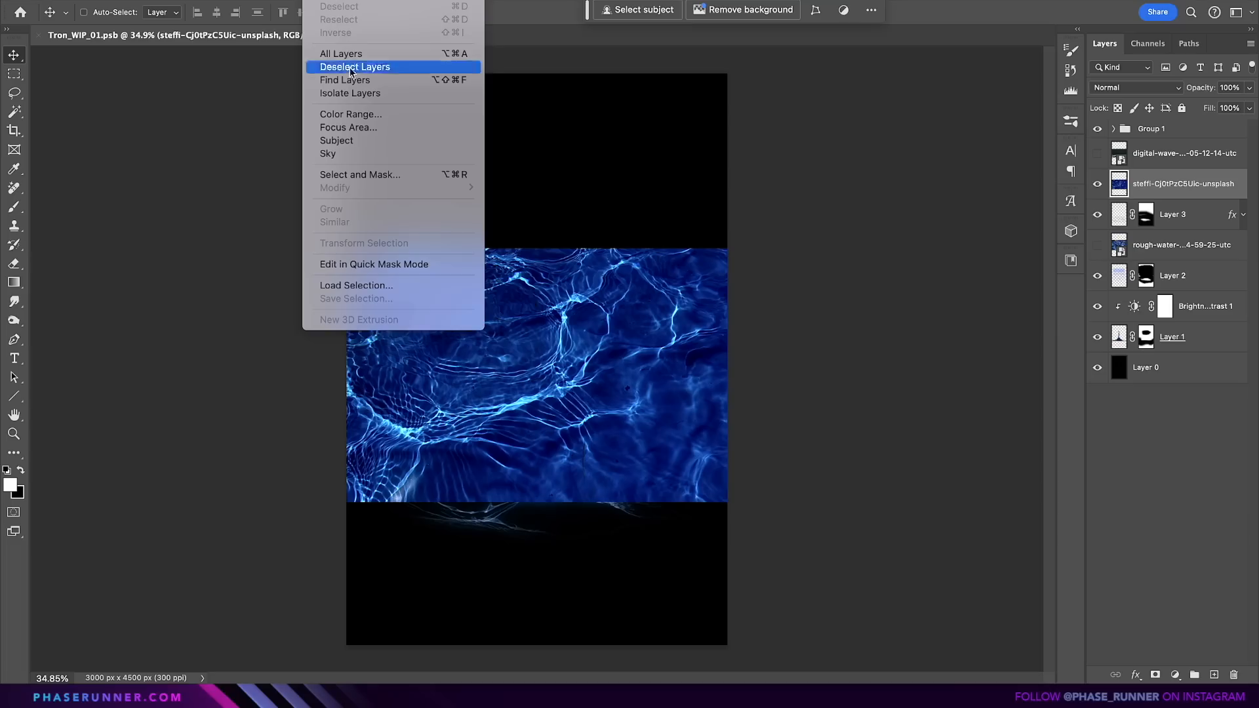
left_click(360, 118)
left_click(1000, 145)
key("super+j")
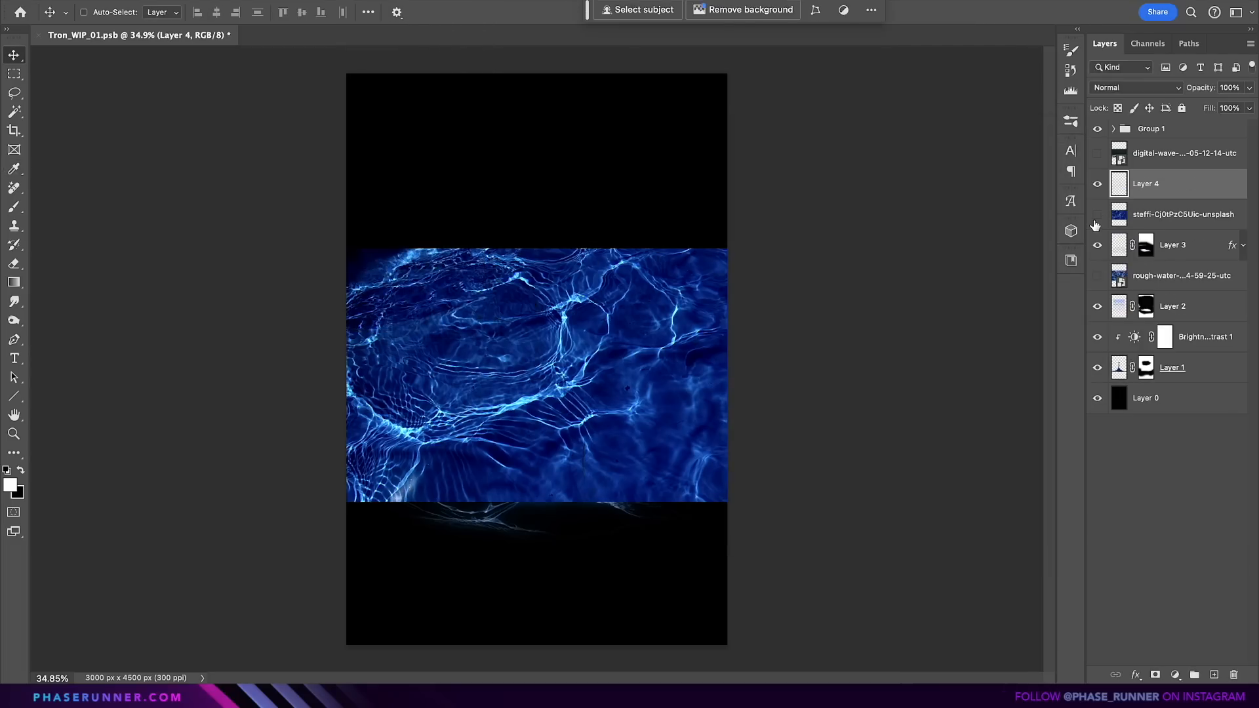
left_click(1097, 215)
Step: Give the copied ripple highlights an Outer Glow and flatten them in perspective by widening the near edge and lowering the far edge
double_click(1185, 192)
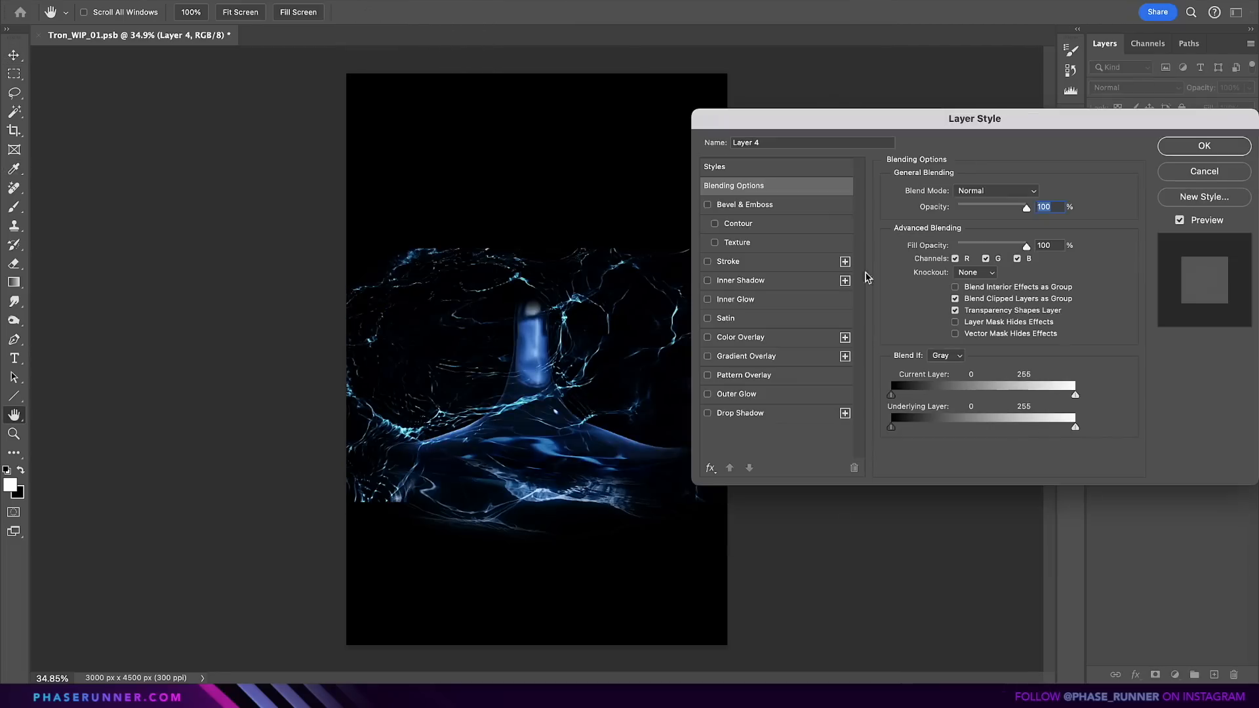
left_click(736, 394)
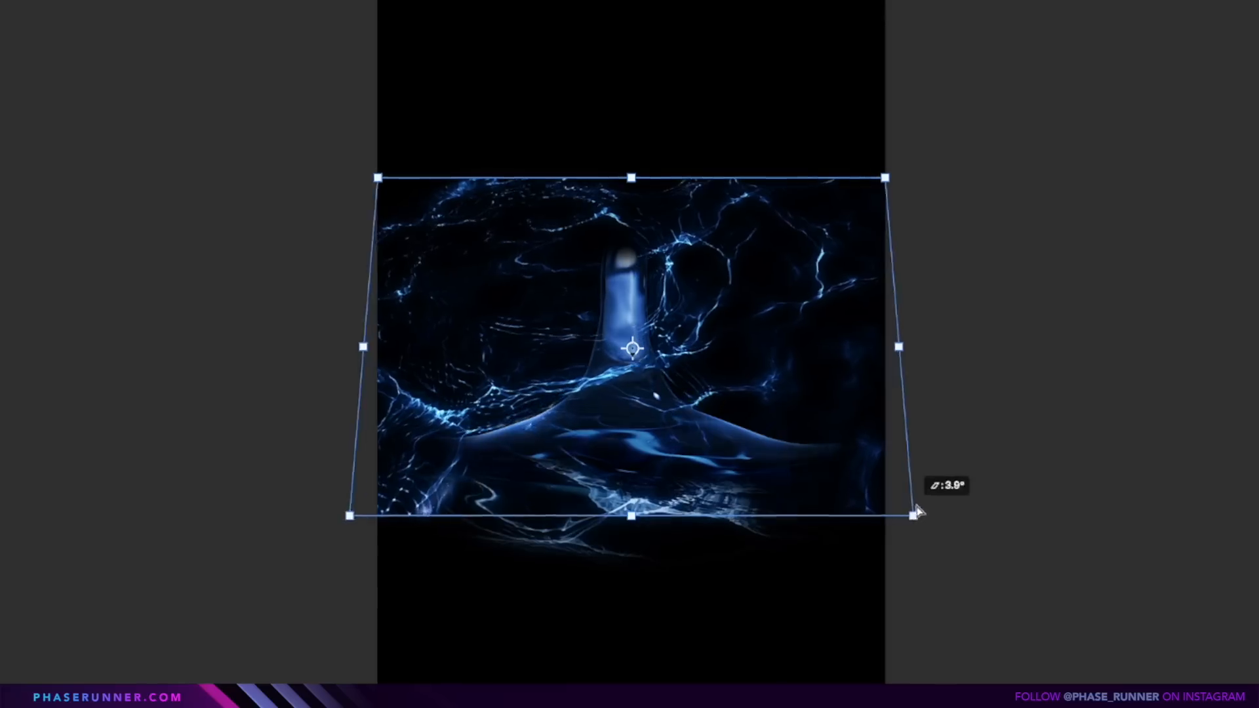
left_click_drag(917, 515, 1035, 514)
left_click_drag(629, 179, 631, 373)
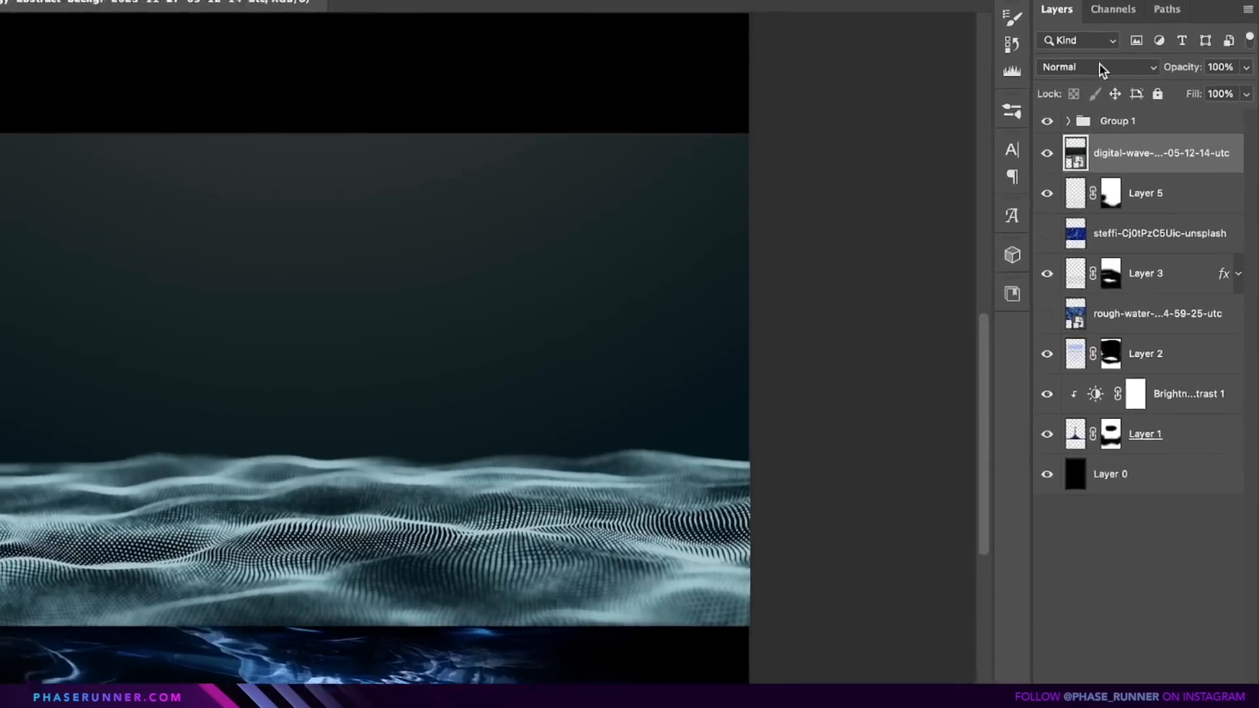
Step: Change the blend mode of the digital-wave dot pattern layer over the water
left_click(1137, 85)
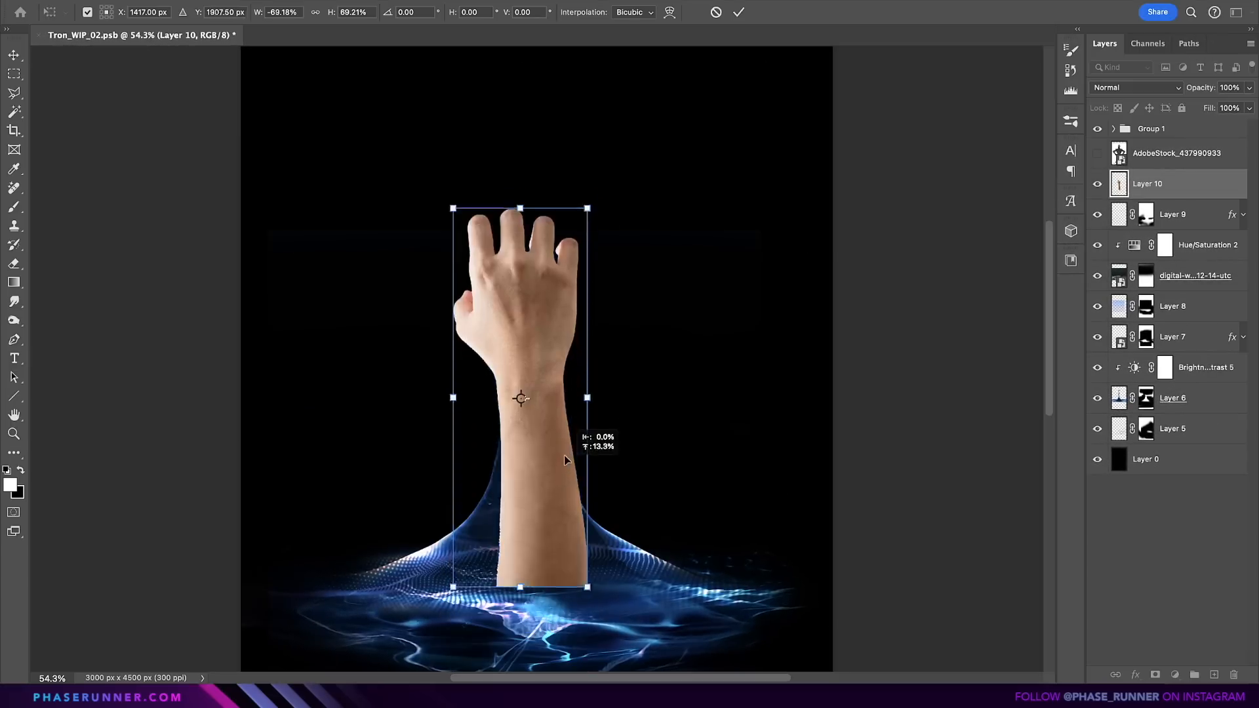
Step: Move the forearm cutout up so it rises from the water splash and darken it with a Brightness/Contrast adjustment
mouse_move(563, 455)
left_mouse_down()
mouse_move(561, 346)
mouse_move(557, 394)
left_mouse_up()
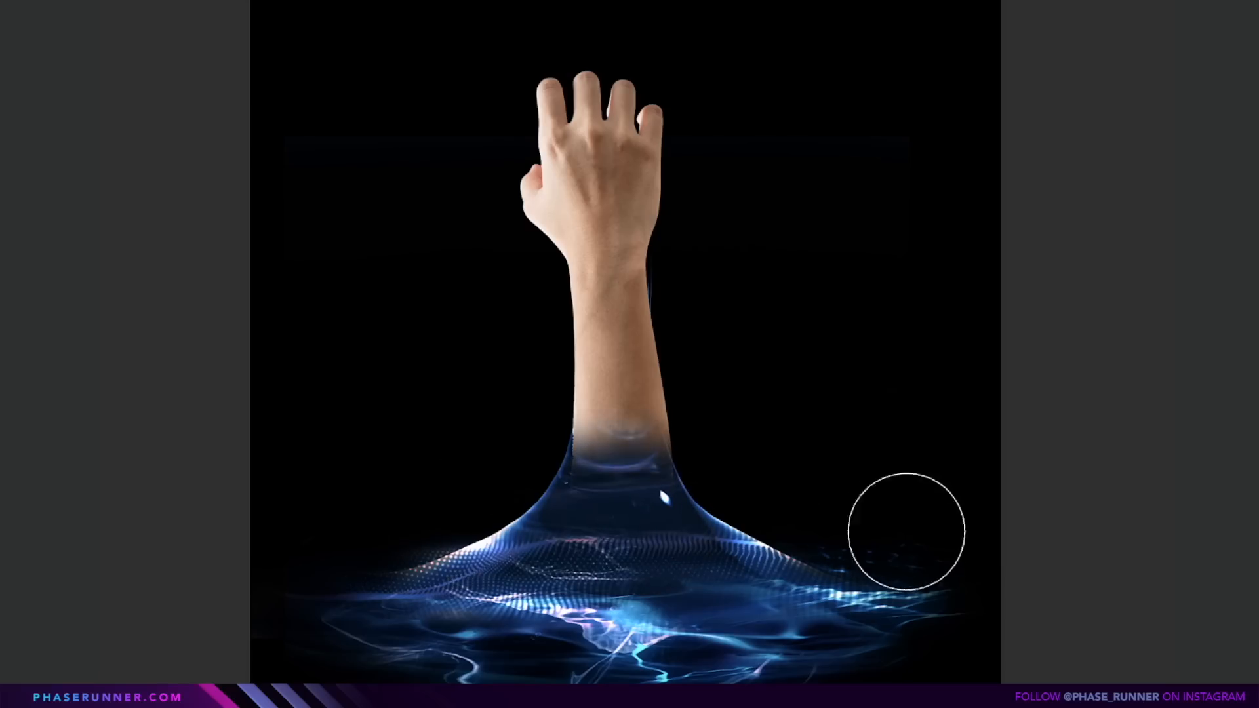
left_click_drag(1112, 278, 1163, 314)
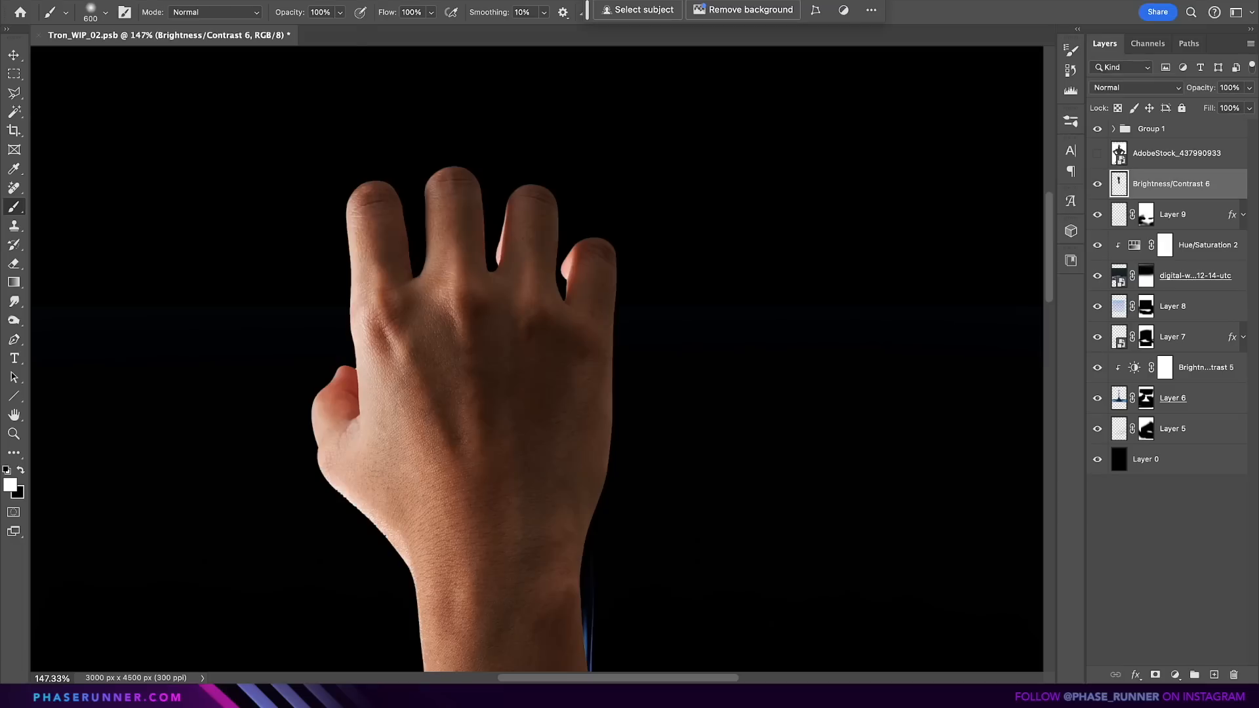
Step: Start Puppet Warp on the hand layer and place anchor pins at the wrist and thumb
left_click(177, 1)
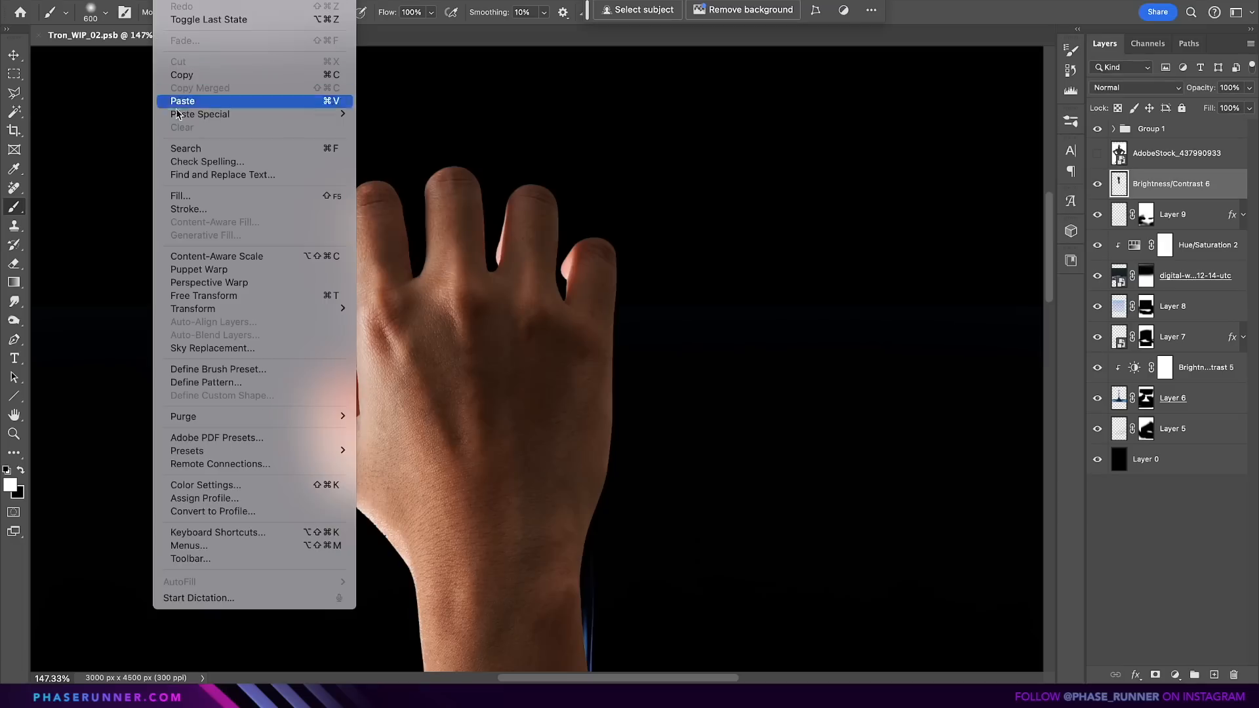
left_click(205, 269)
left_click(501, 554)
left_click(343, 456)
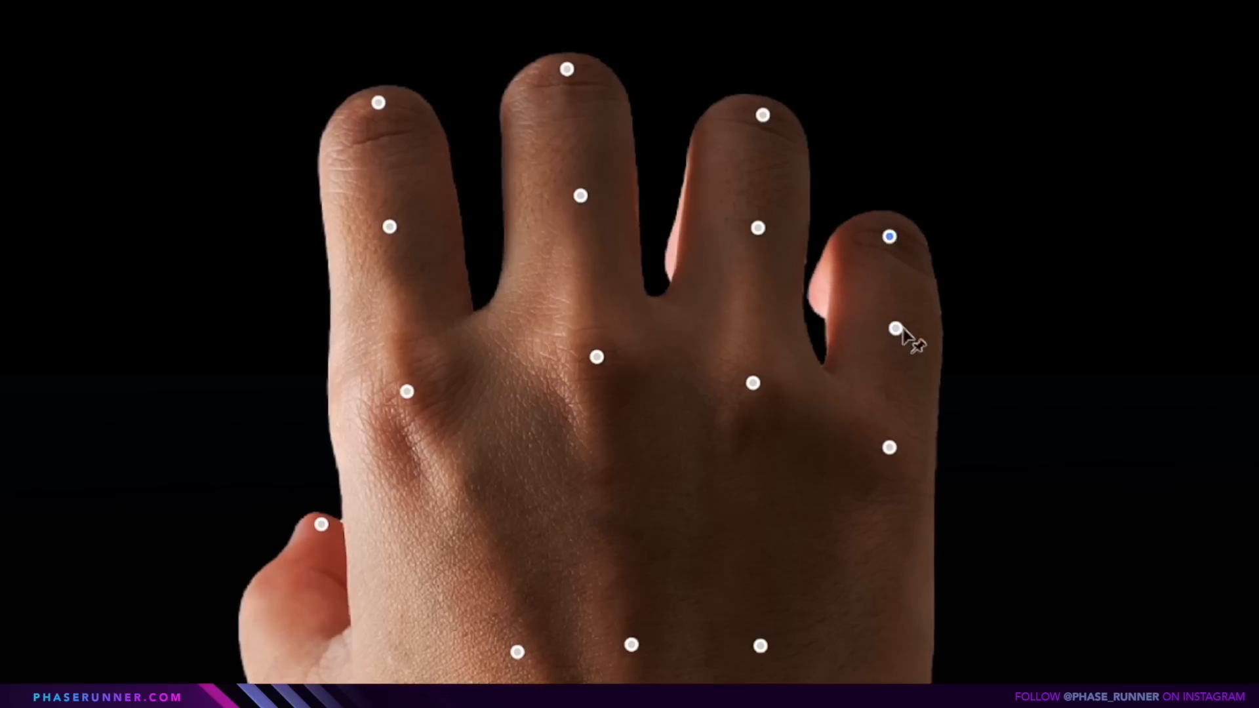
Step: Bend the ring and little fingers toward the middle finger by moving their Puppet Warp pins
left_click_drag(897, 328, 888, 323)
left_click_drag(759, 112, 729, 102)
left_click_drag(754, 223, 731, 218)
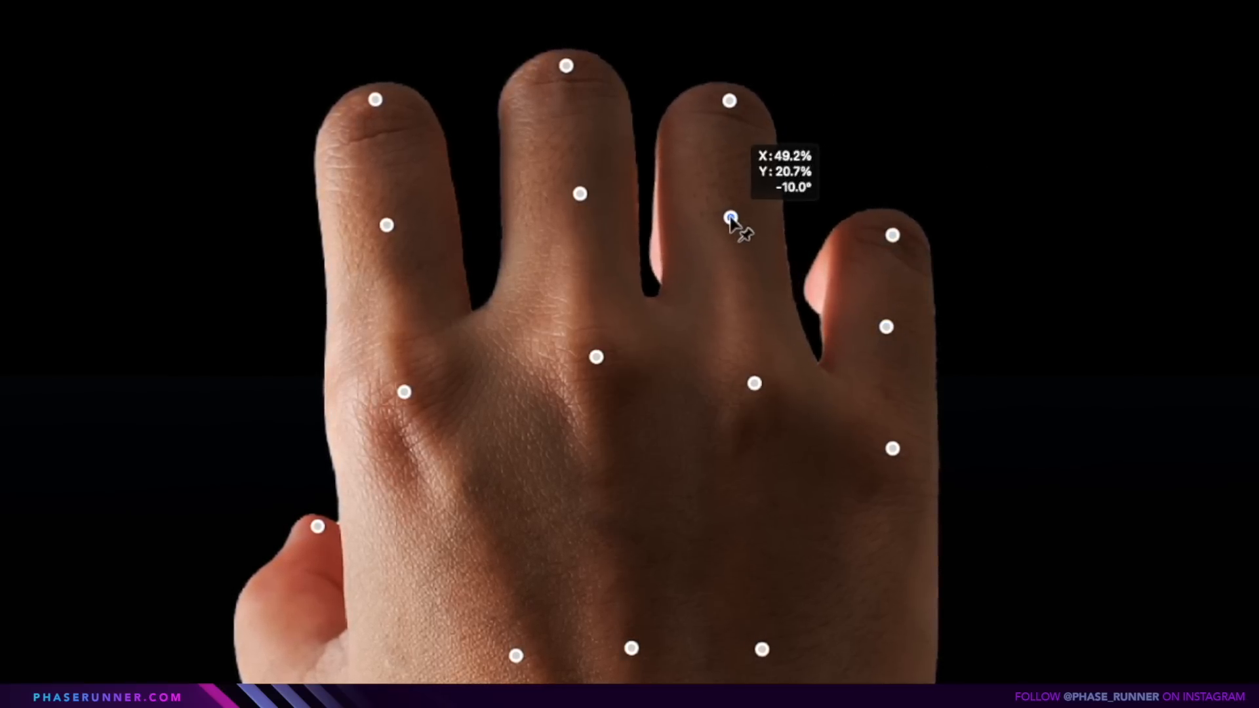
left_click_drag(892, 234, 877, 222)
left_click_drag(886, 326, 888, 331)
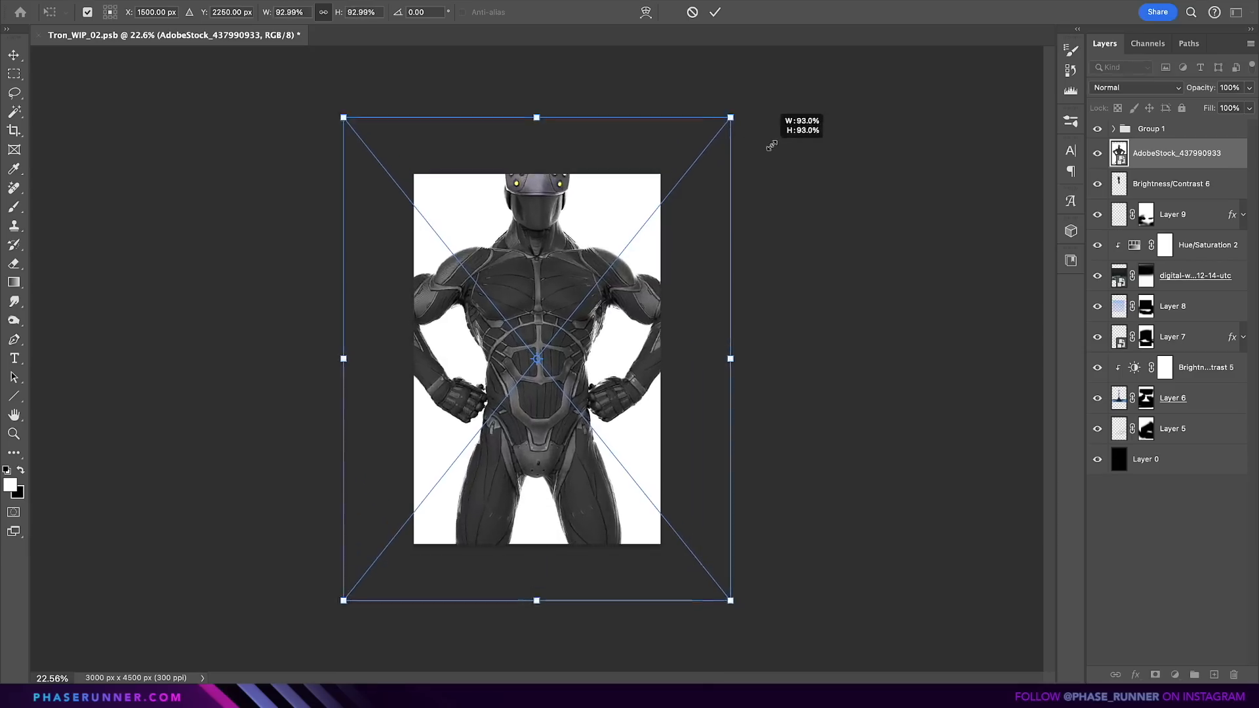
Step: Resize the placed armoured bodysuit stock image on the Tron poster canvas
mouse_move(772, 139)
left_mouse_down()
mouse_move(823, 115)
mouse_move(886, 218)
mouse_move(909, 419)
left_mouse_up()
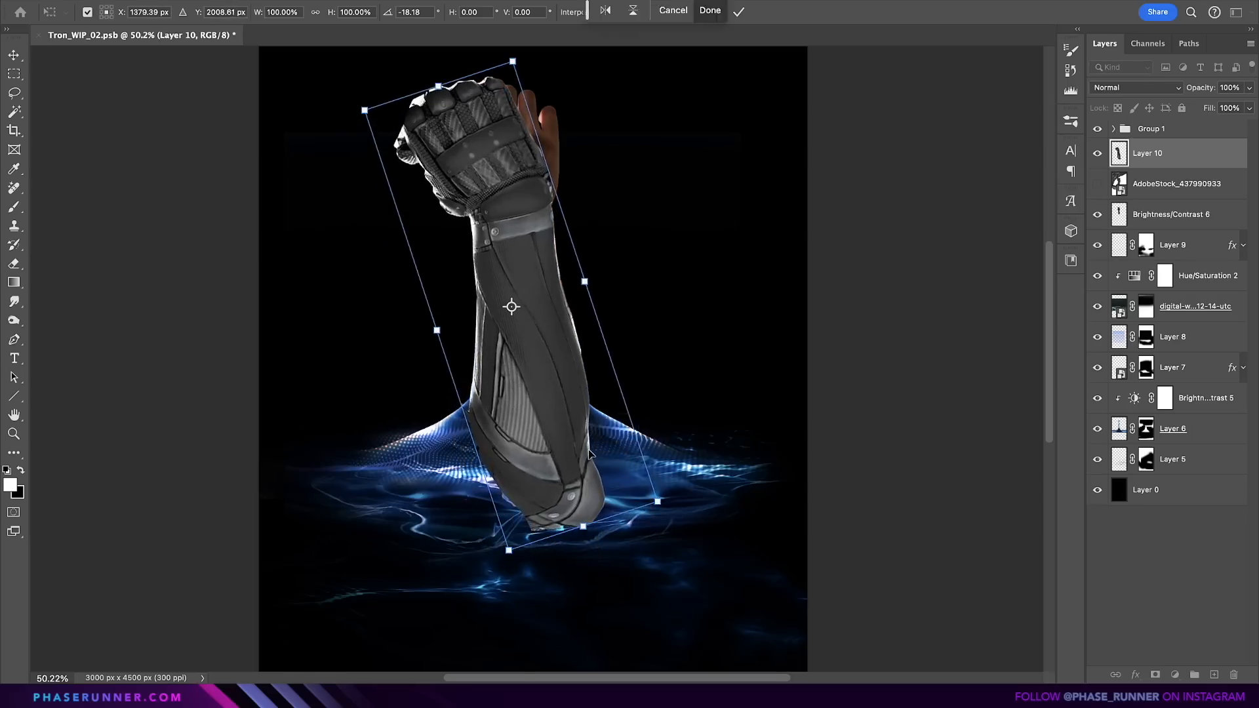
Step: Mask the glove off the suit forearm layer and darken the sleeve using gamma correction in a clipped Exposure adjustment
left_click_drag(254, 470, 367, 353)
left_click_drag(521, 296, 183, 365)
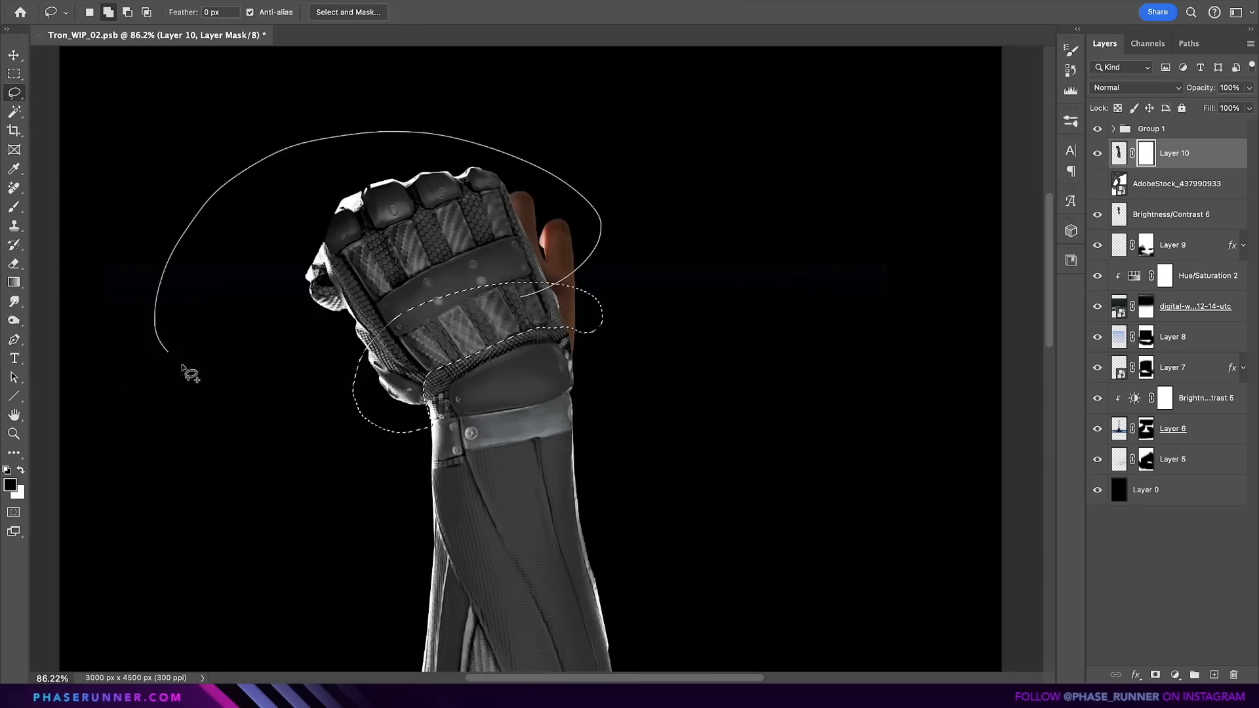
key("alt+BackSpace")
key("super+d")
key("x")
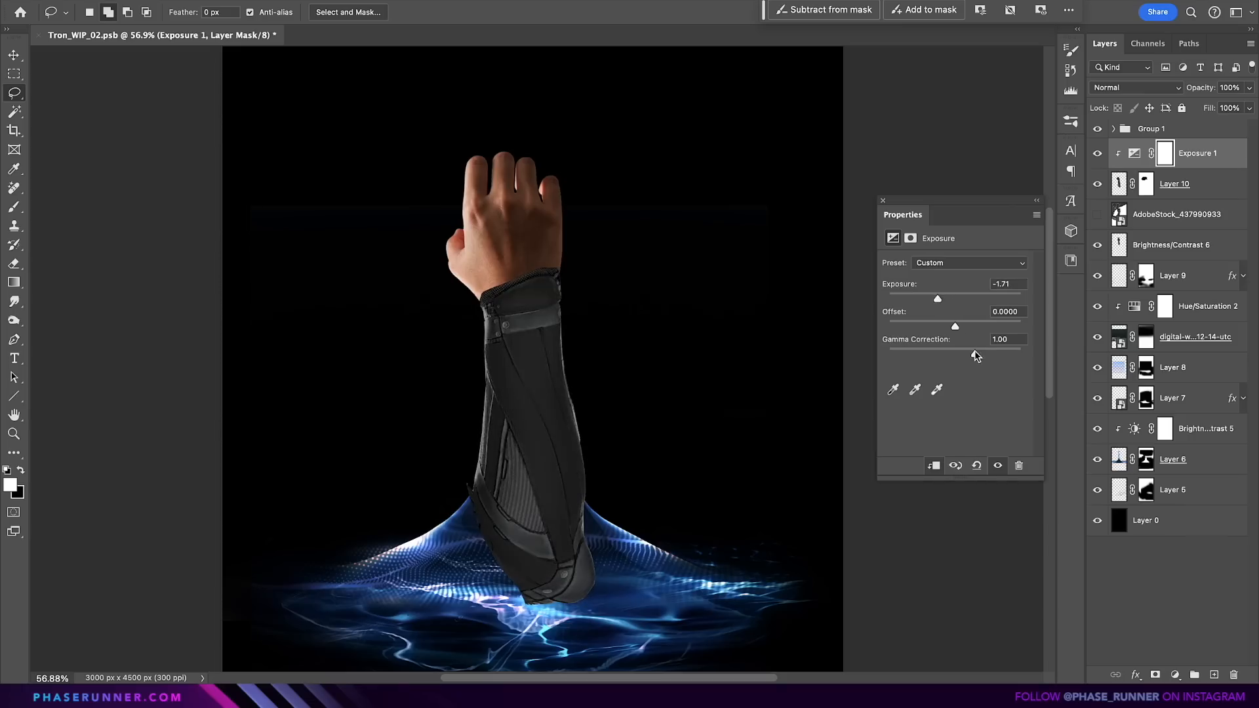
left_click_drag(974, 352, 990, 351)
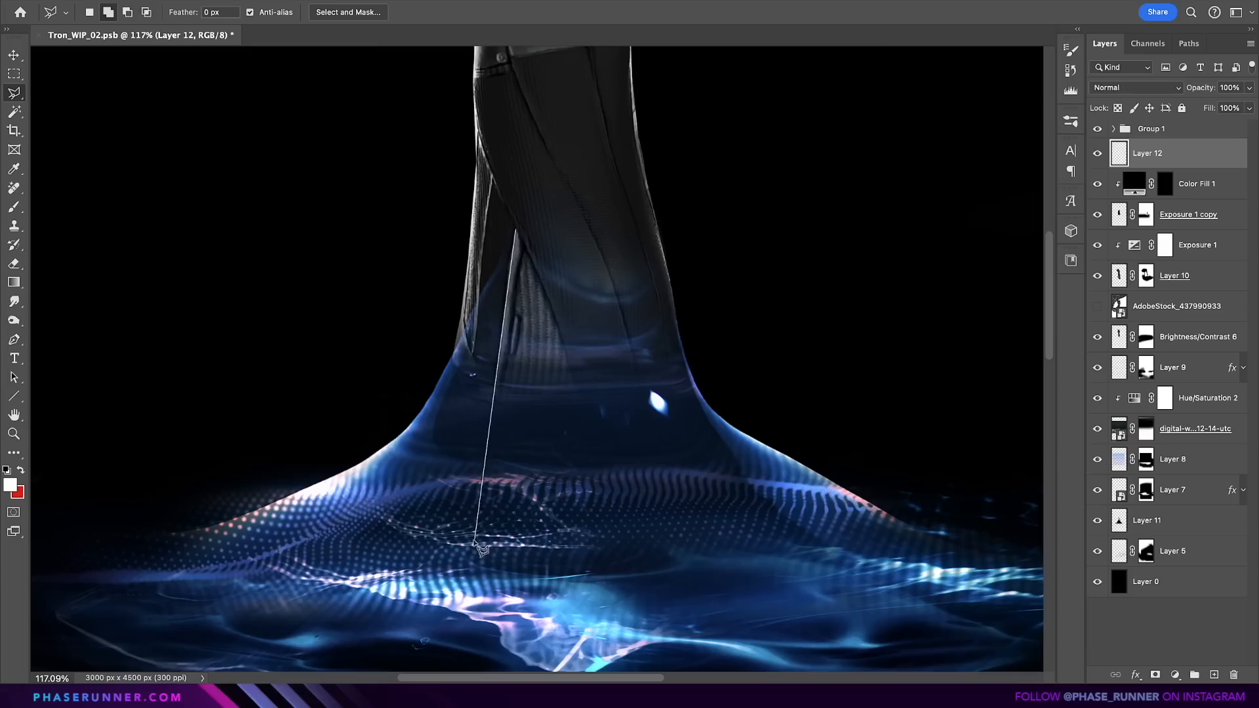
Step: Outline a narrow slanted strip running from the sleeve opening down into the water and fill it with red
left_click(471, 547)
left_click(503, 557)
left_click(539, 282)
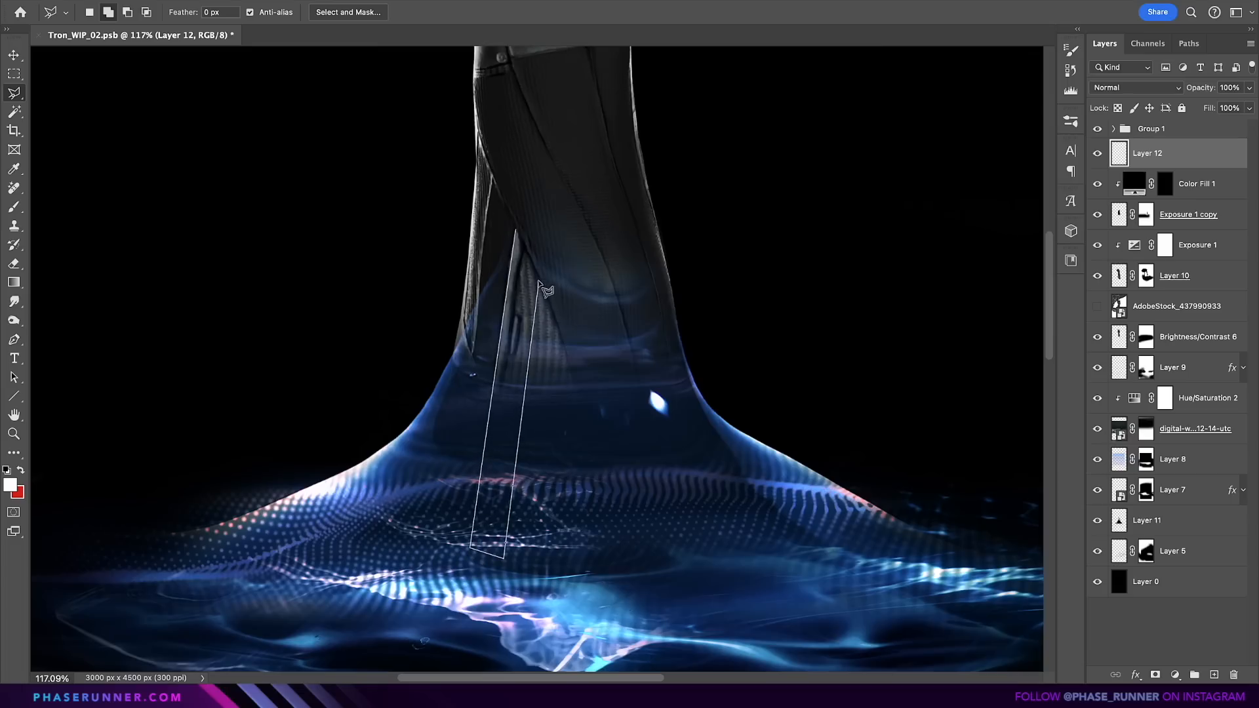
left_click(517, 234)
key("ctrl+BackSpace")
Step: Give the red strip Outer Glow and Inner Glow layer styles, and set the strip's blend mode to Color Dodge
left_click(745, 395)
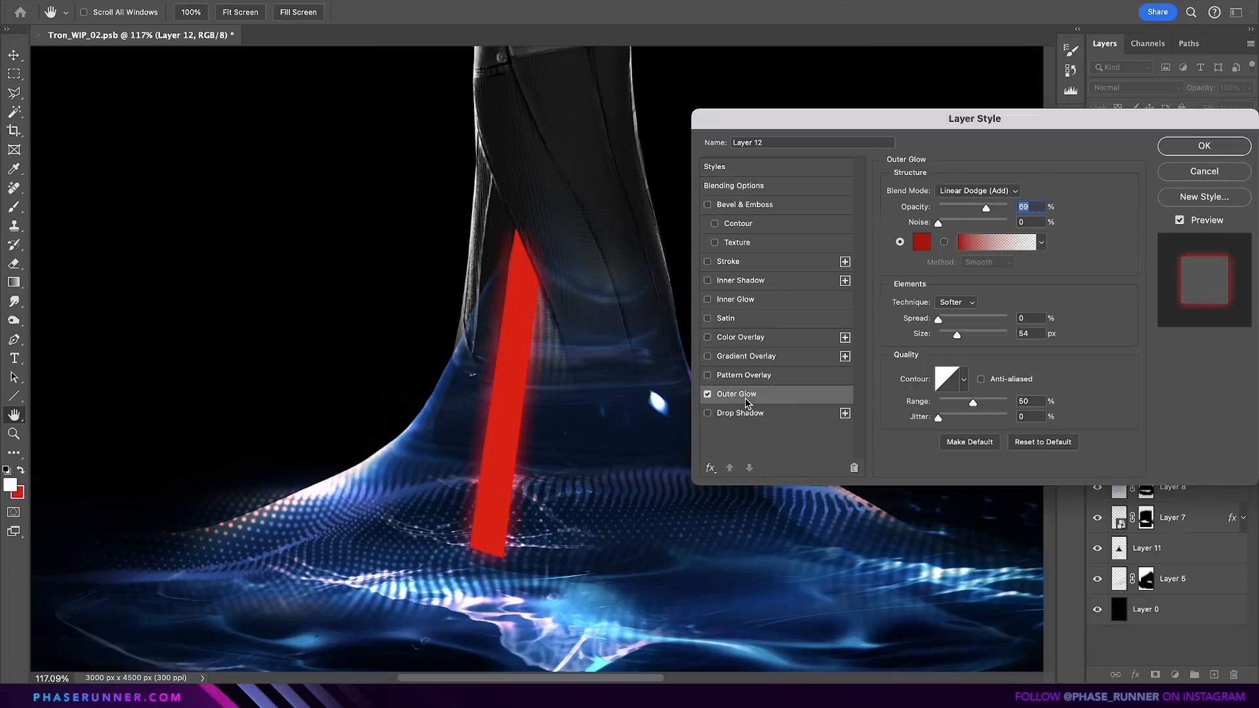
left_click(746, 300)
left_click(921, 242)
key("Return")
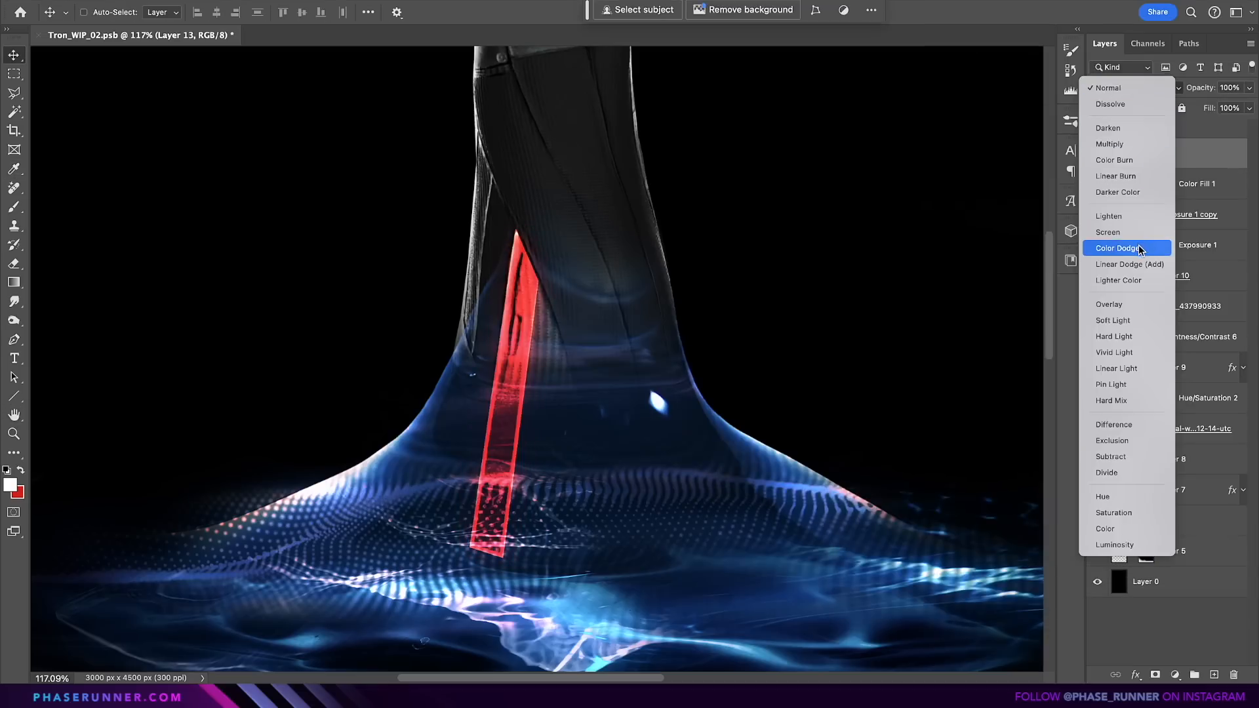
left_click(1139, 248)
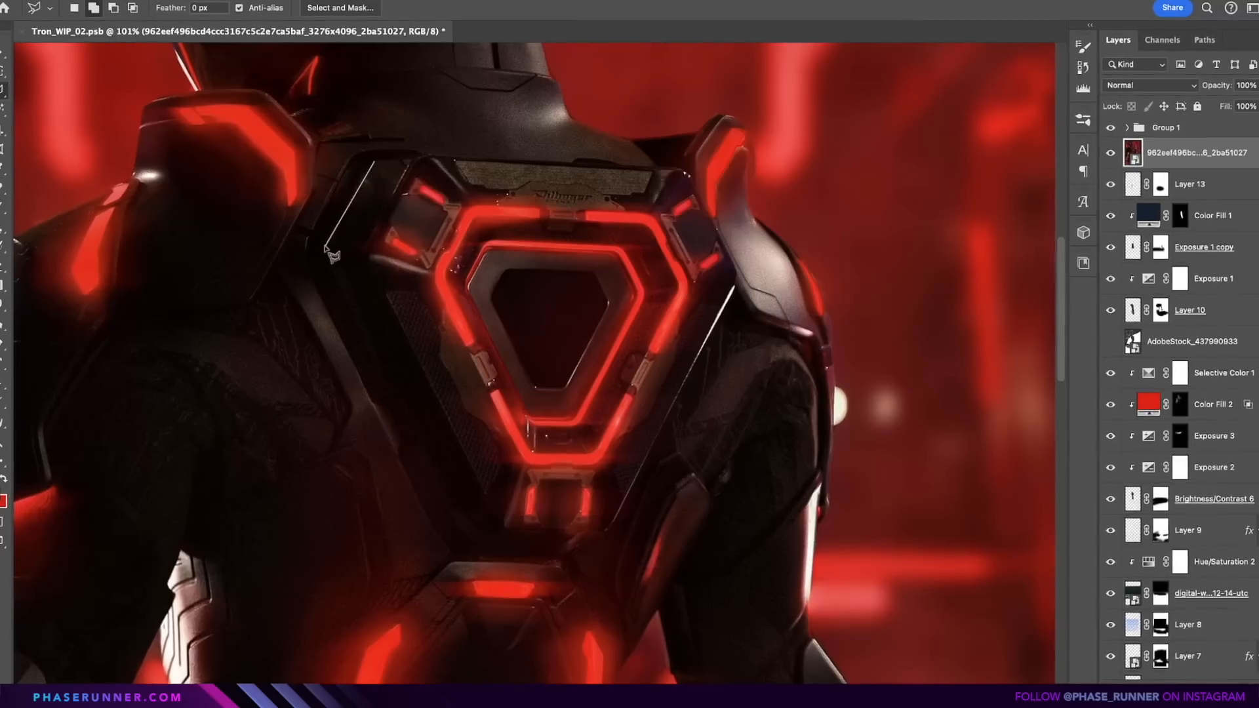
Step: Outline the glowing red disc on the Tron figure's back and position its rotated cutout behind the hand
left_click(470, 550)
left_click(477, 554)
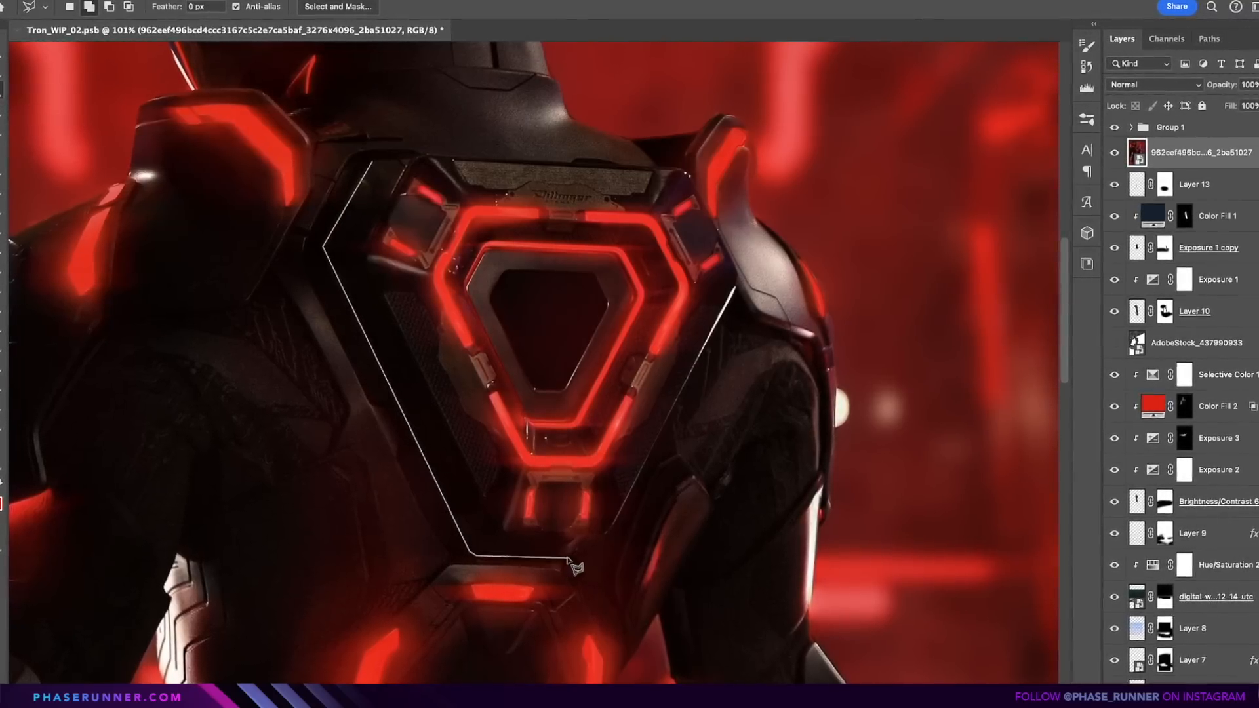
left_click(567, 555)
left_click(608, 532)
left_click(739, 276)
left_click(691, 176)
left_click(680, 167)
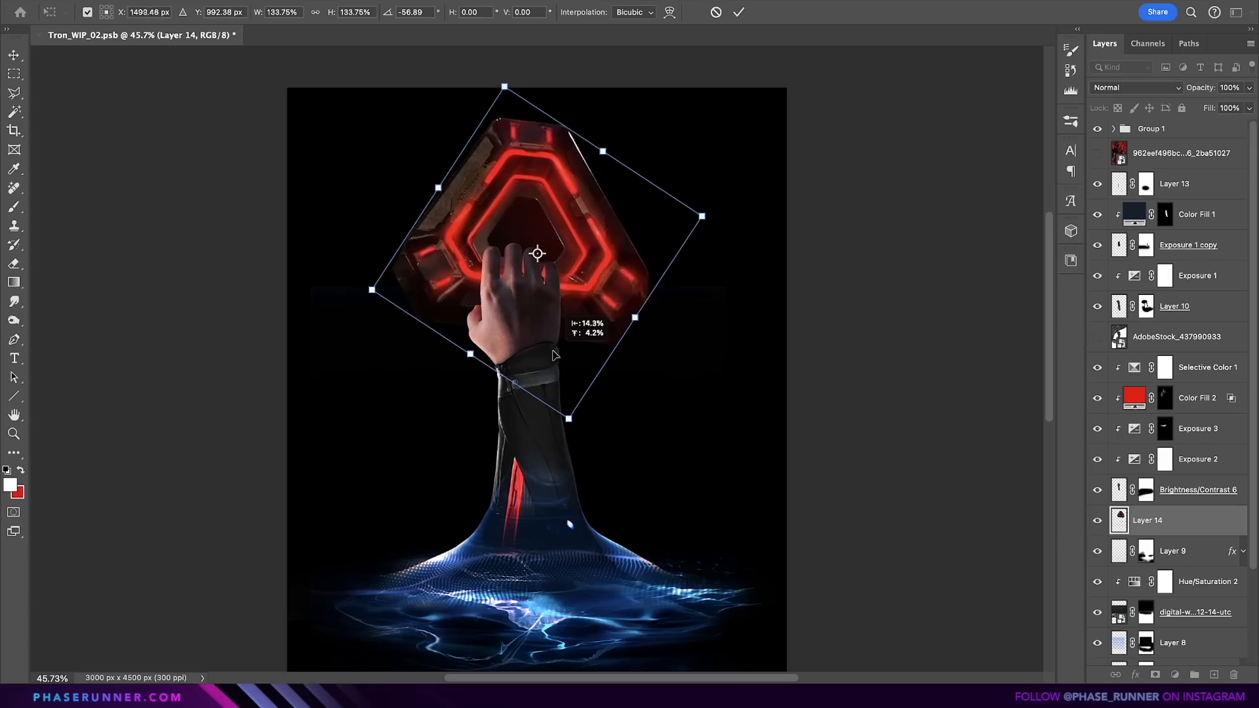
left_click_drag(554, 354, 550, 358)
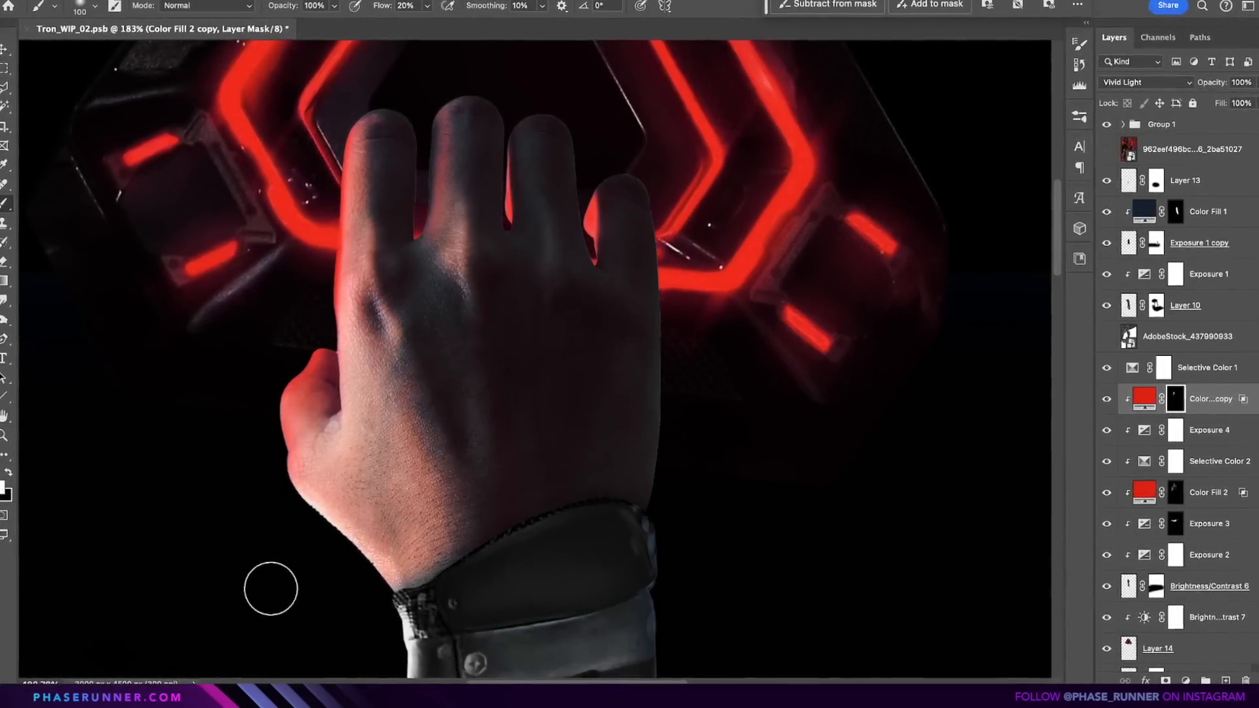
Step: Reduce the brush size for painting the red light on the hand in the Color Fill 2 copy mask
key("bracketleft")
key("bracketleft")
key("bracketleft")
key("bracketleft")
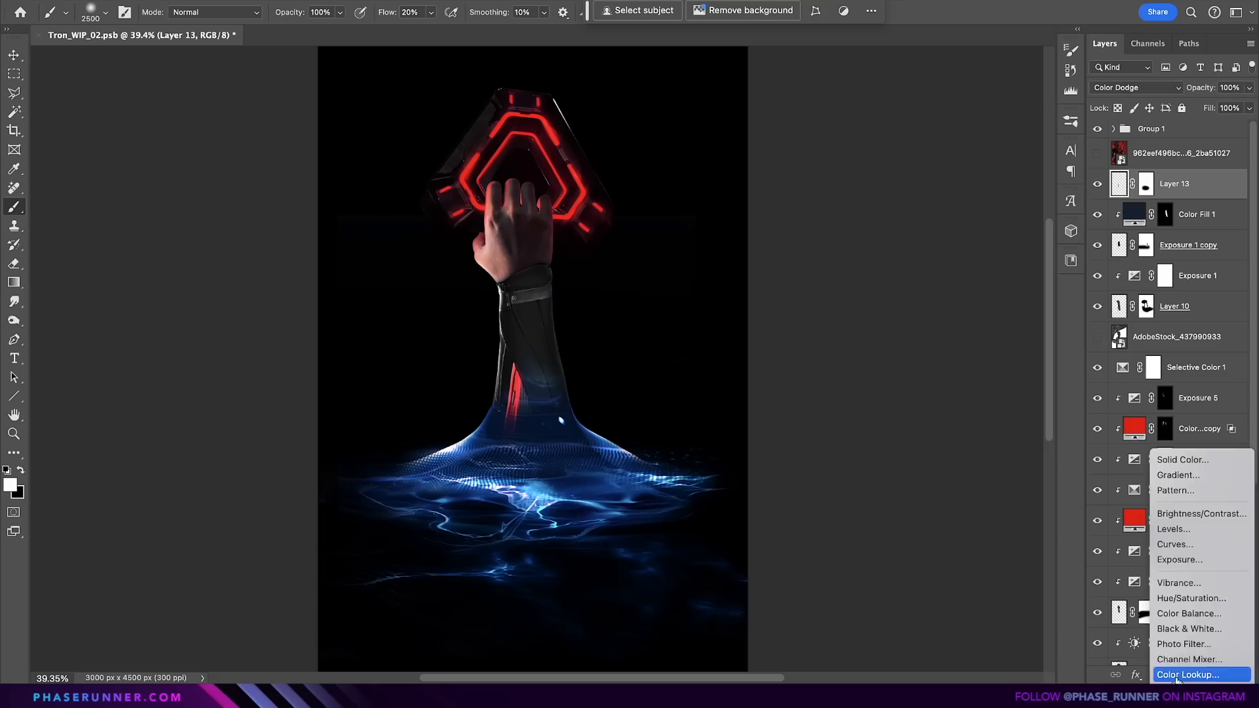
Step: Add a Solid Color fill layer in blue #20457c above Layer 13 and set its blend mode to Screen
left_click(1182, 461)
left_click(991, 460)
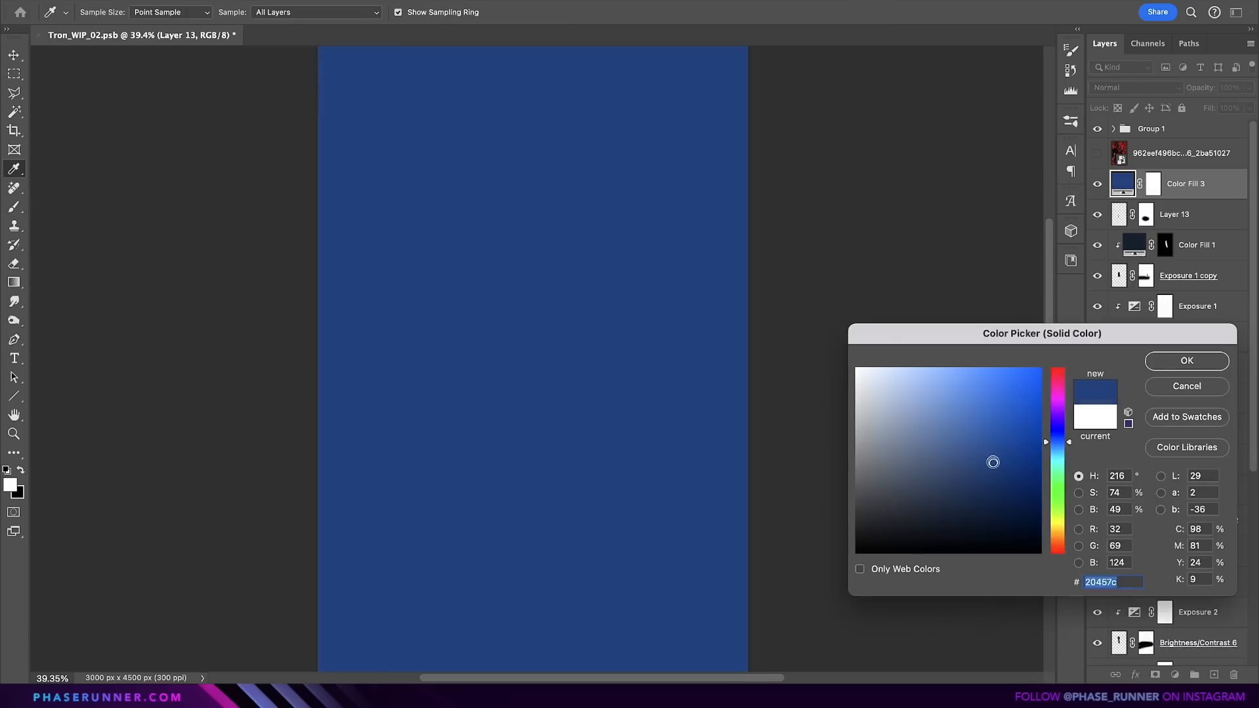
left_click(1187, 361)
left_click(1123, 88)
left_click(1117, 223)
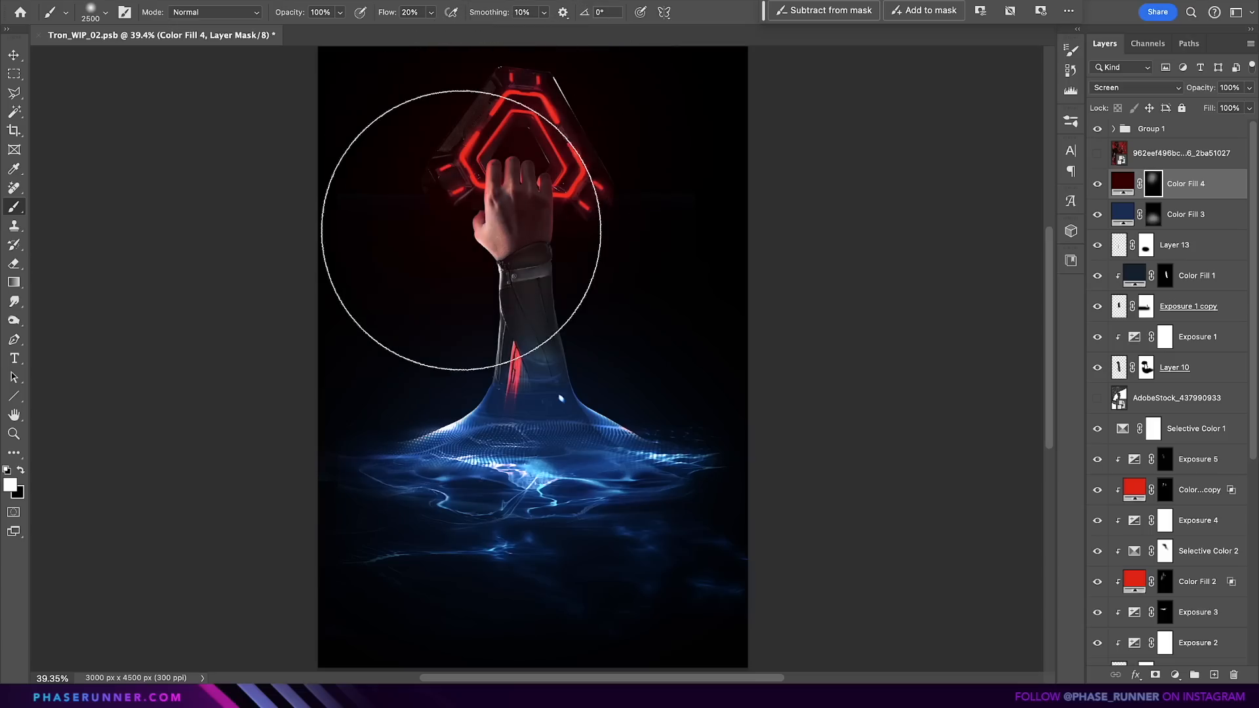
scroll(524, 287, "up", 2)
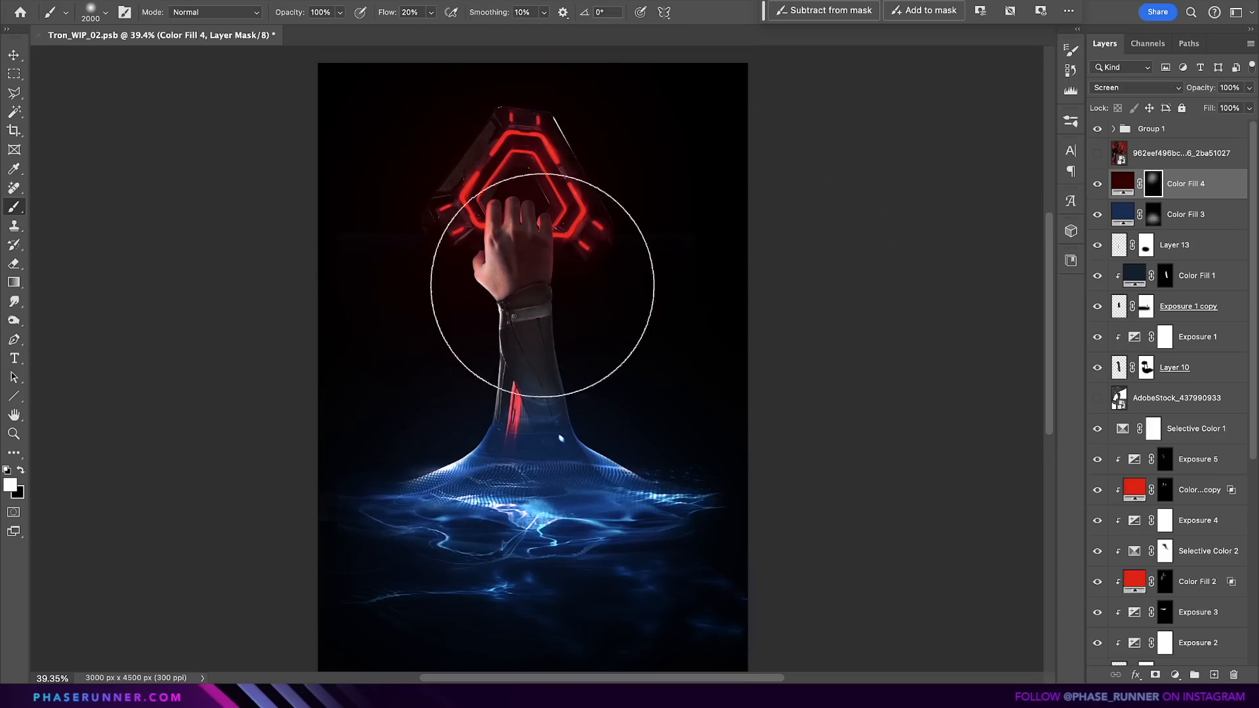
scroll(919, 547, "down", 1)
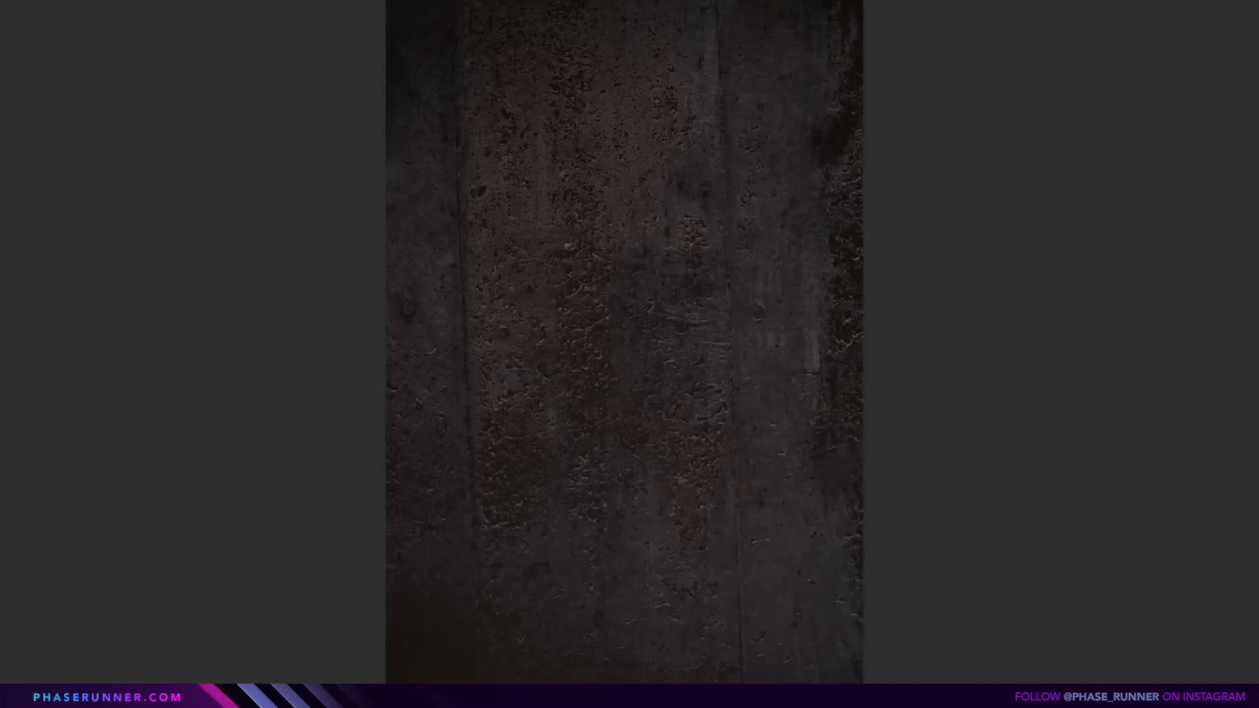
Step: In the Batman poster file, transform the dark wall background image and darken the burlap and straw with a Brightness/Contrast adjustment
key("ctrl+t")
mouse_move(996, 360)
left_mouse_down()
mouse_move(935, 374)
mouse_move(725, 621)
left_mouse_up()
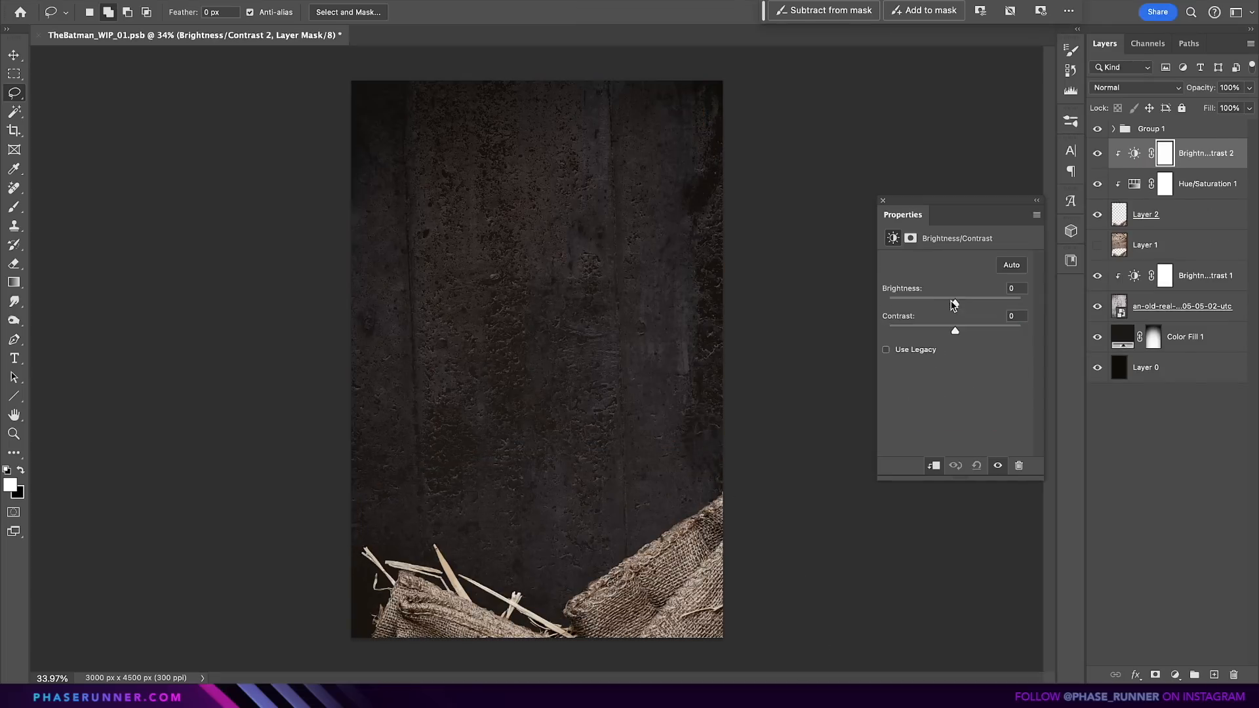
left_click_drag(931, 299, 920, 302)
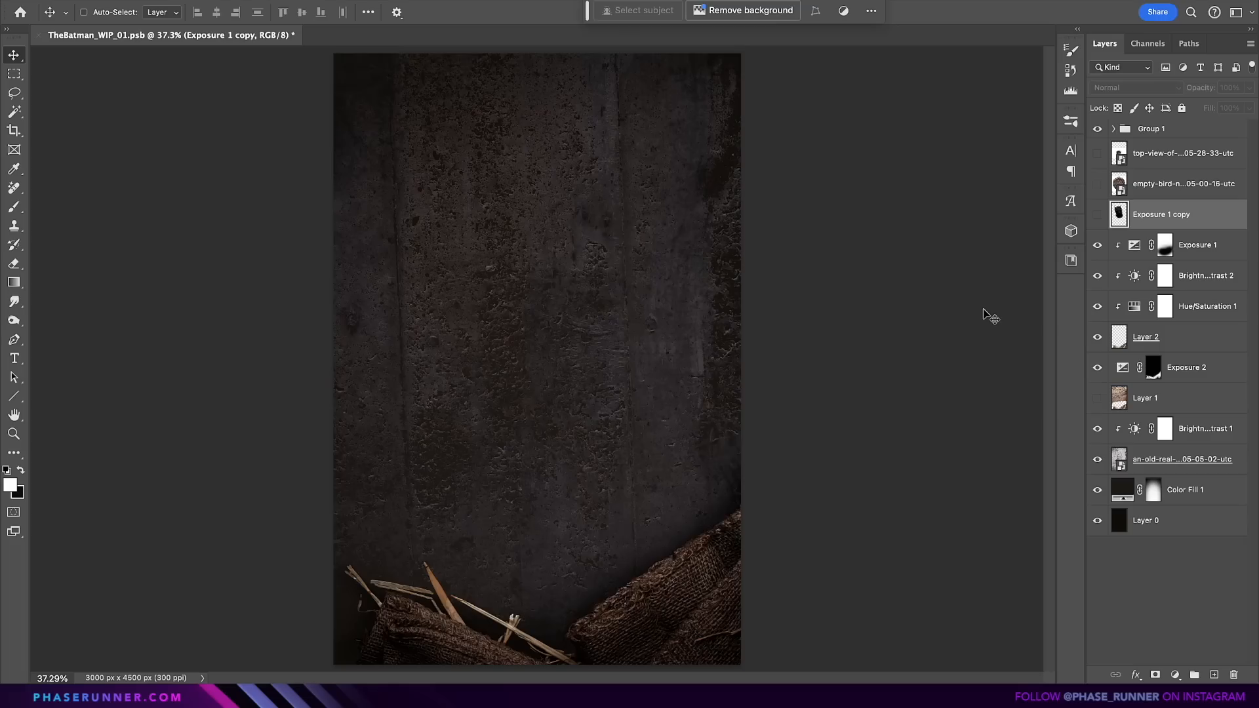
Step: Show the Batman cowl layer and the empty bird nest image above it
left_click(1097, 215)
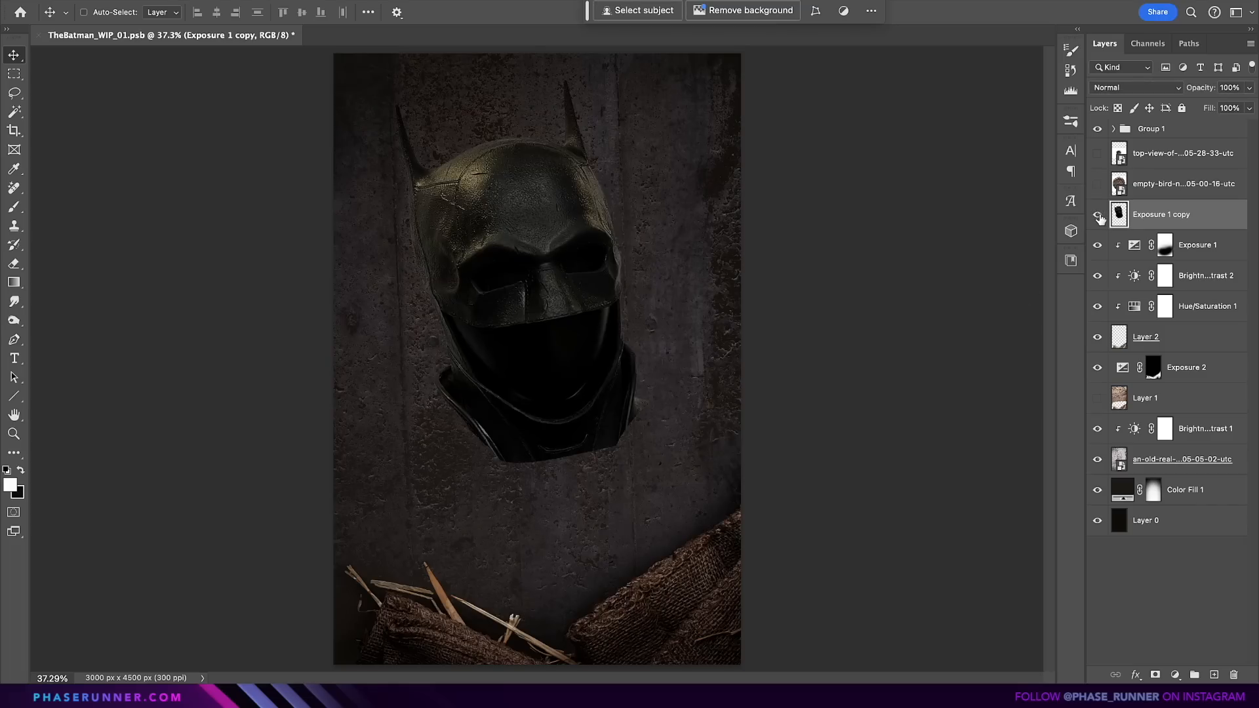
left_click(1146, 194)
left_click(1097, 186)
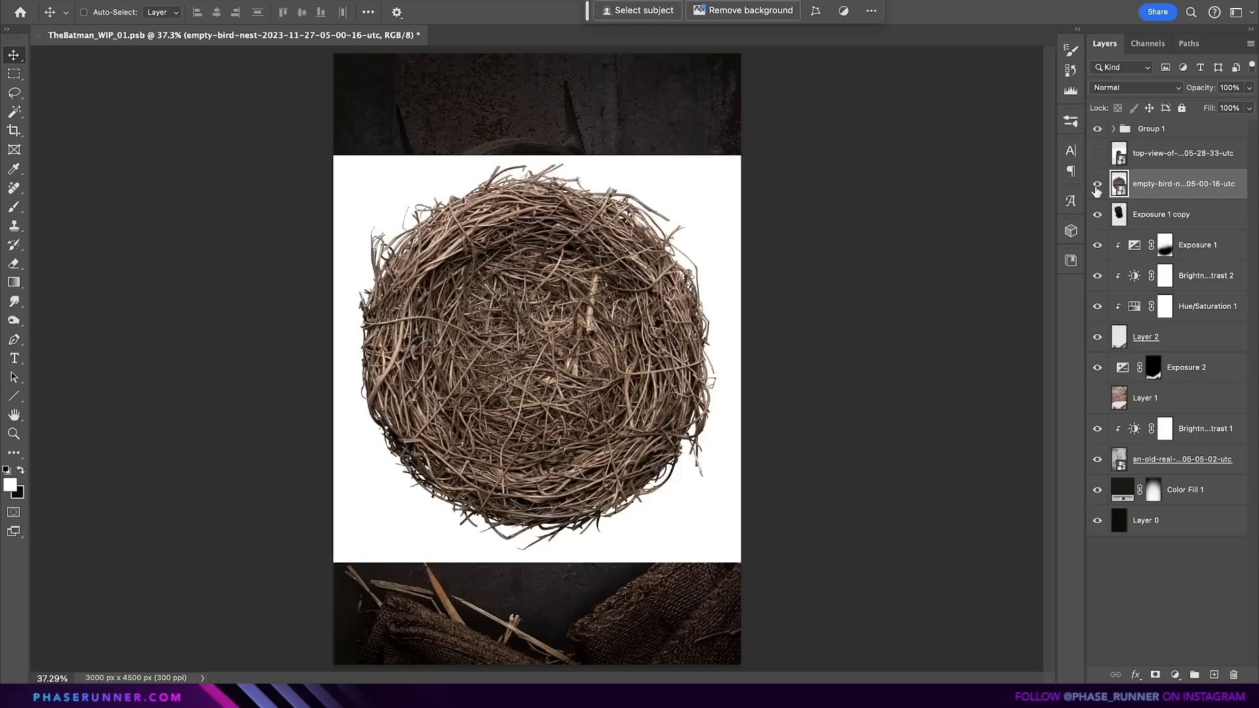
Step: Duplicate the Blue channel of the nest image and raise the copy's black input level with Levels
left_click(1147, 43)
left_click(1154, 154)
left_click_drag(1174, 158, 1165, 324)
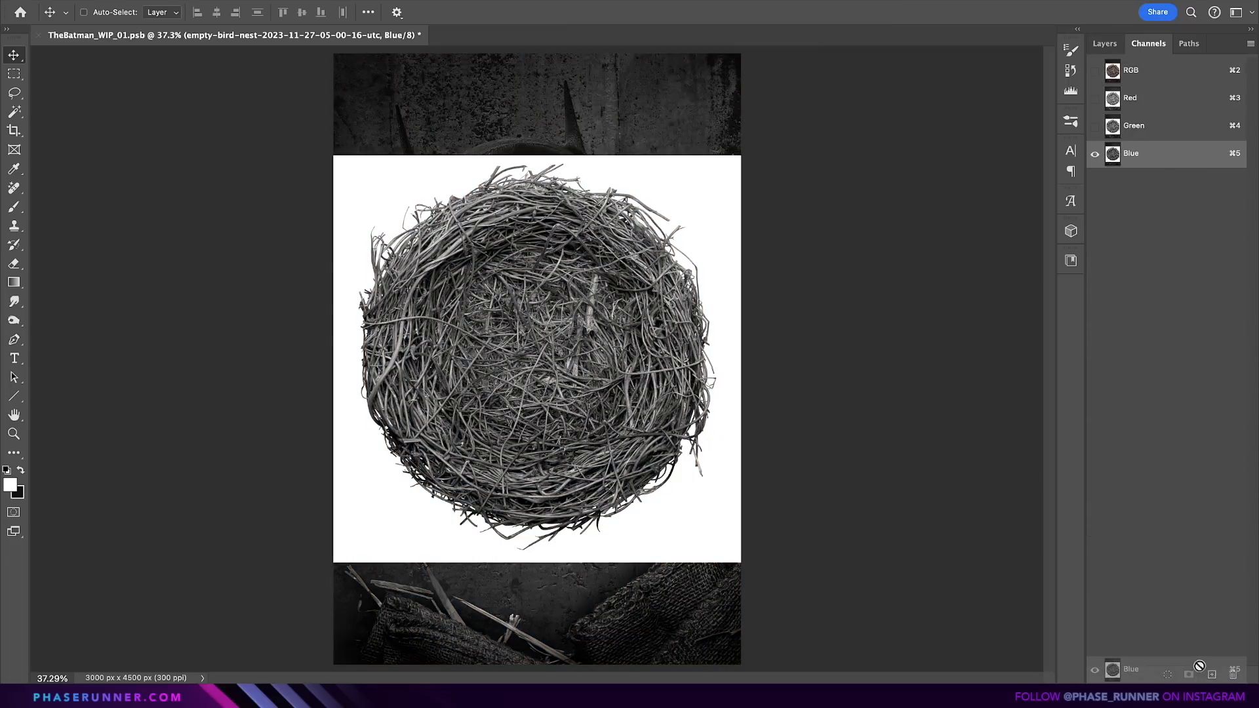
left_click_drag(1164, 647, 1212, 674)
key("super+l")
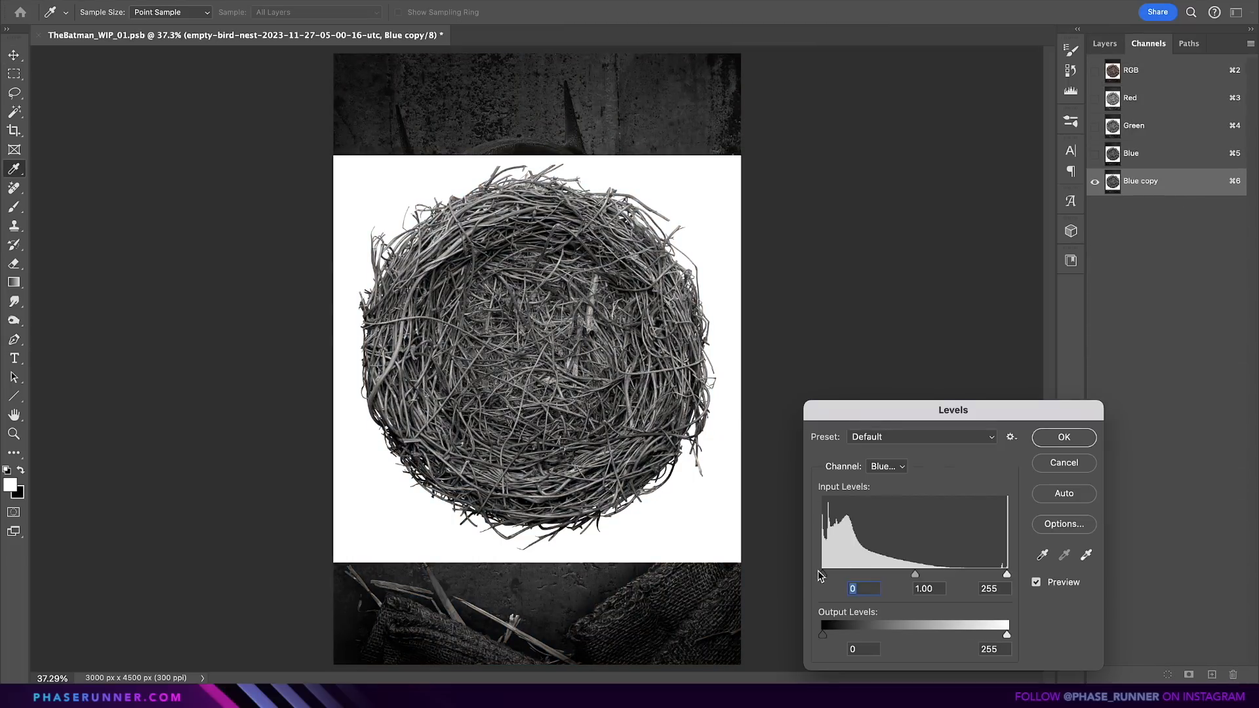
left_click_drag(821, 574, 928, 579)
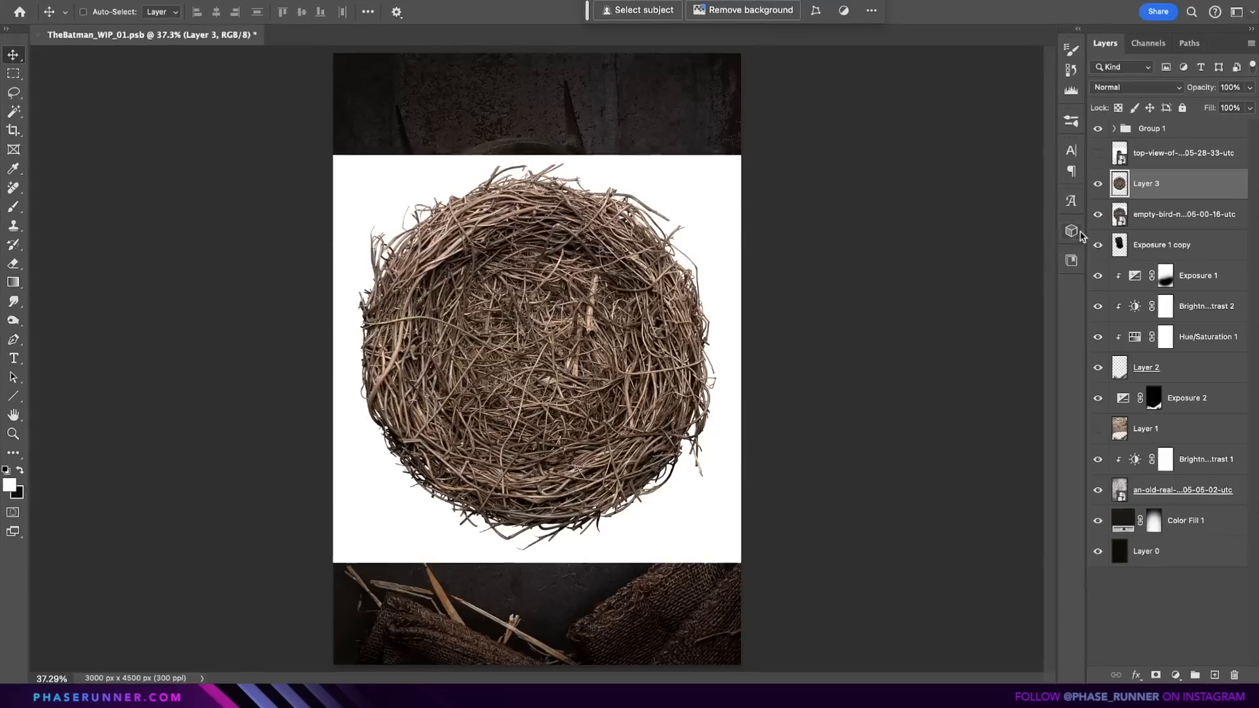
Step: Hide the original nest image and darken the nest cutout using gamma correction in a clipped Exposure adjustment
left_click(1104, 213)
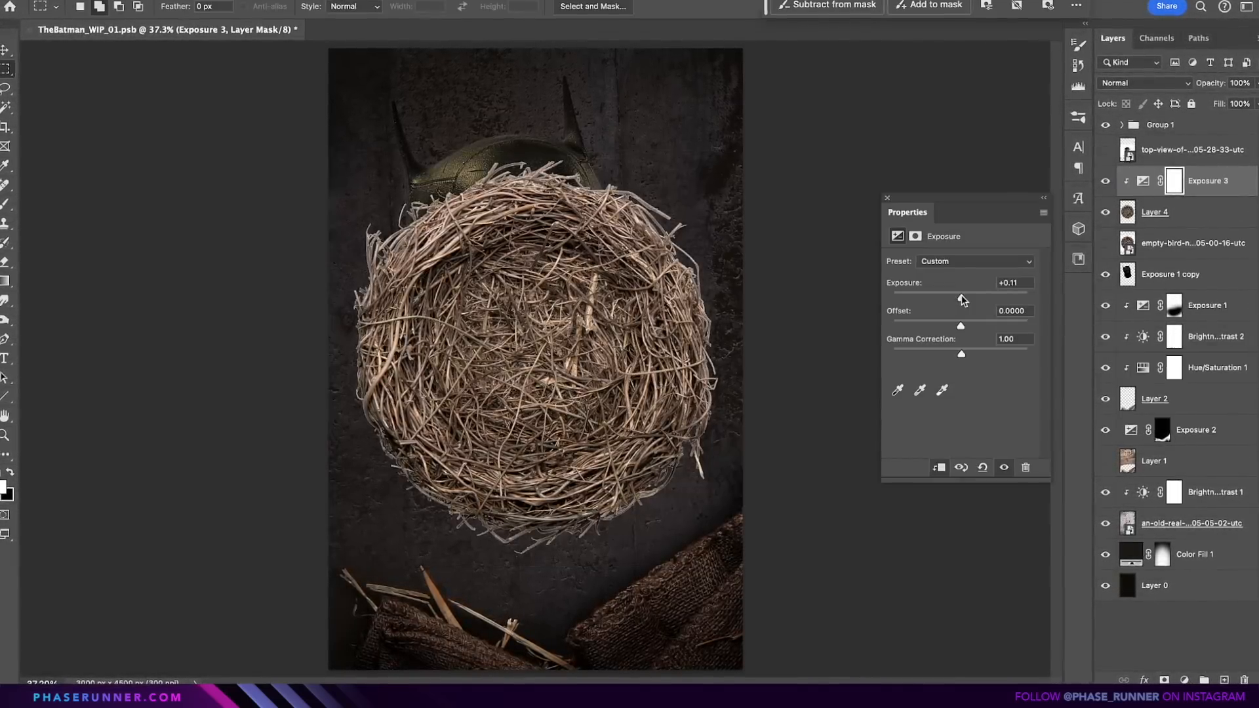
left_click_drag(965, 354, 977, 356)
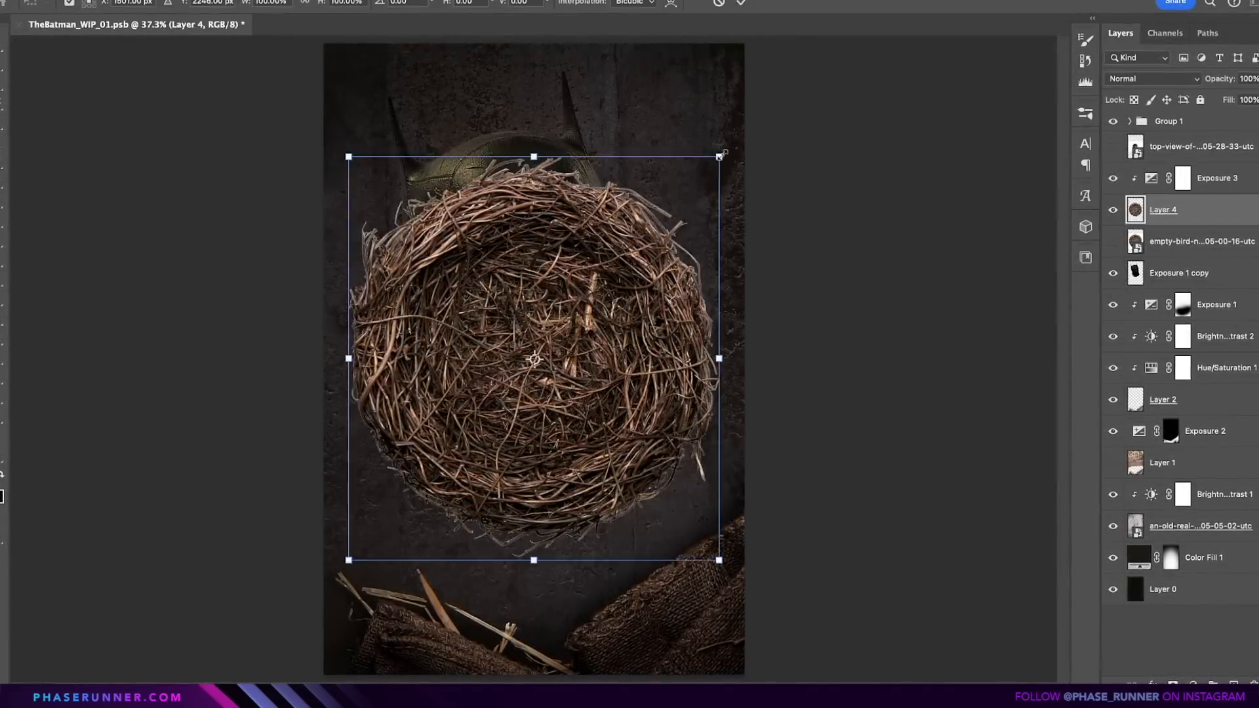
Step: Scale the nest cutout down over the cowl and warp its edges to follow the shape of the head
left_click_drag(719, 154, 669, 211)
left_click_drag(567, 394, 562, 306)
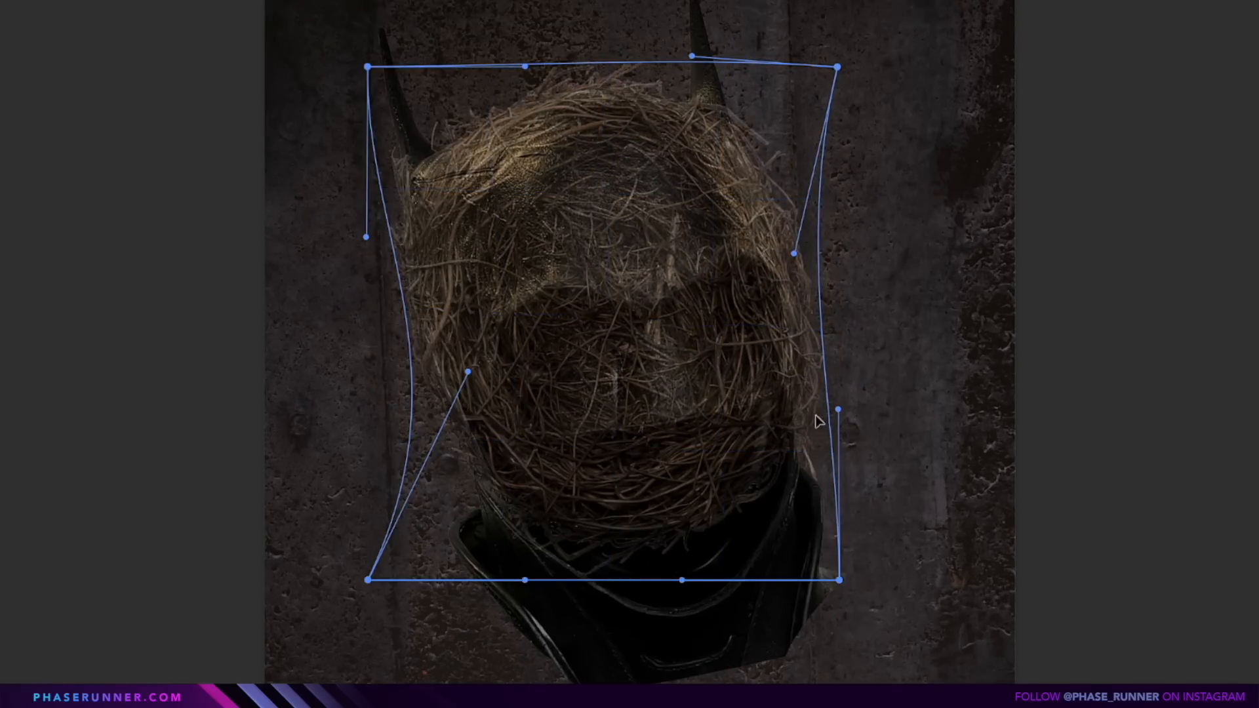
left_click_drag(838, 410, 825, 405)
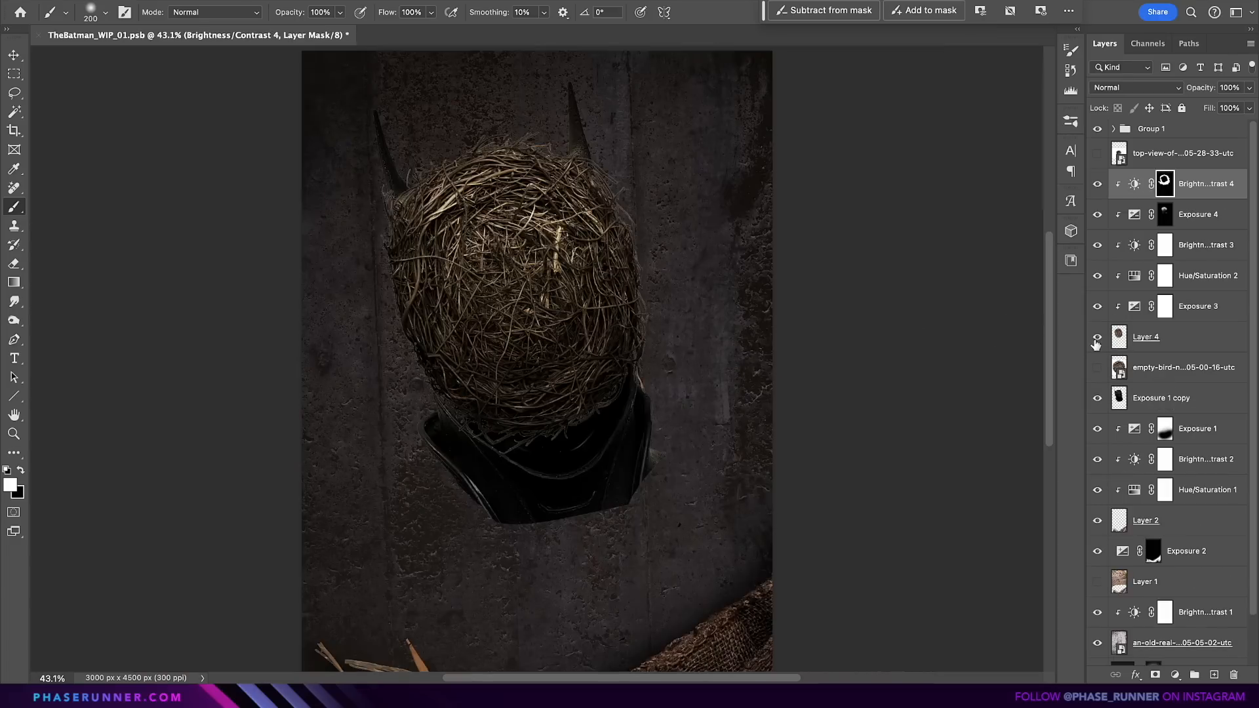
Step: Hide the nest cutout and add the cowl's right eye opening to the selection with the Polygonal Lasso
left_click(1096, 337)
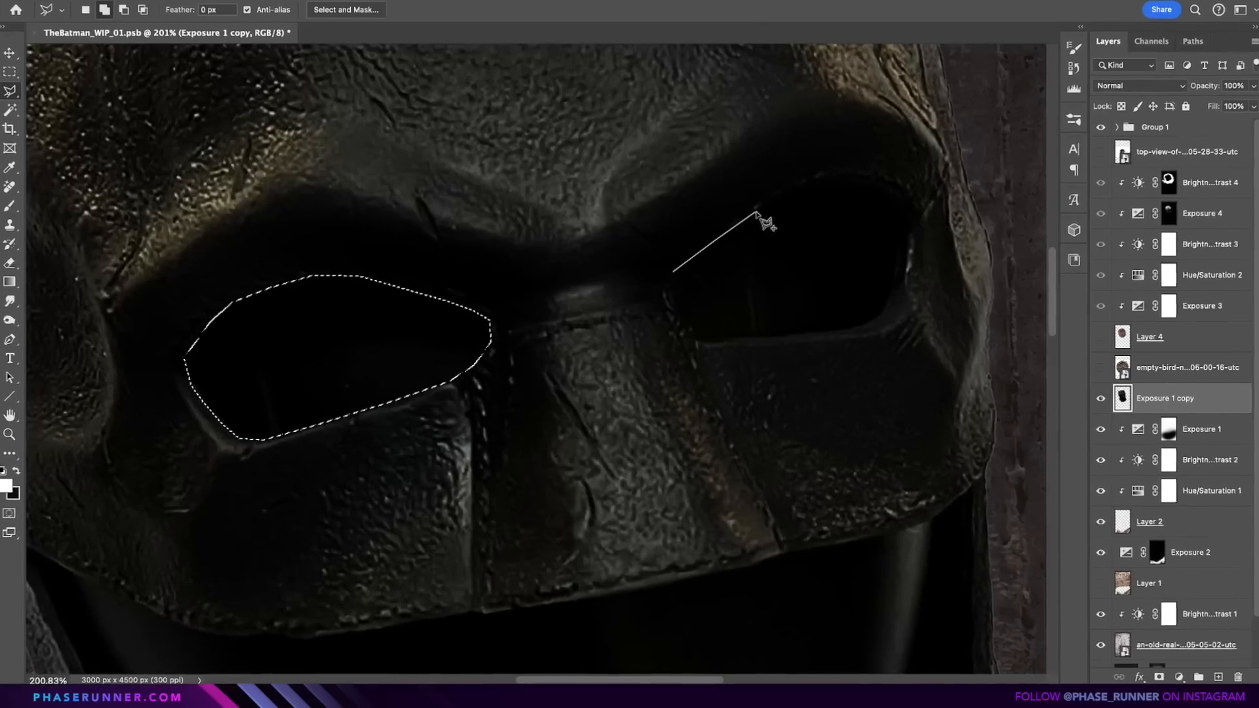
left_click(796, 185)
left_click(836, 173)
left_click(872, 174)
left_click(905, 185)
left_click(914, 203)
left_click(898, 302)
left_click(881, 319)
left_click(860, 328)
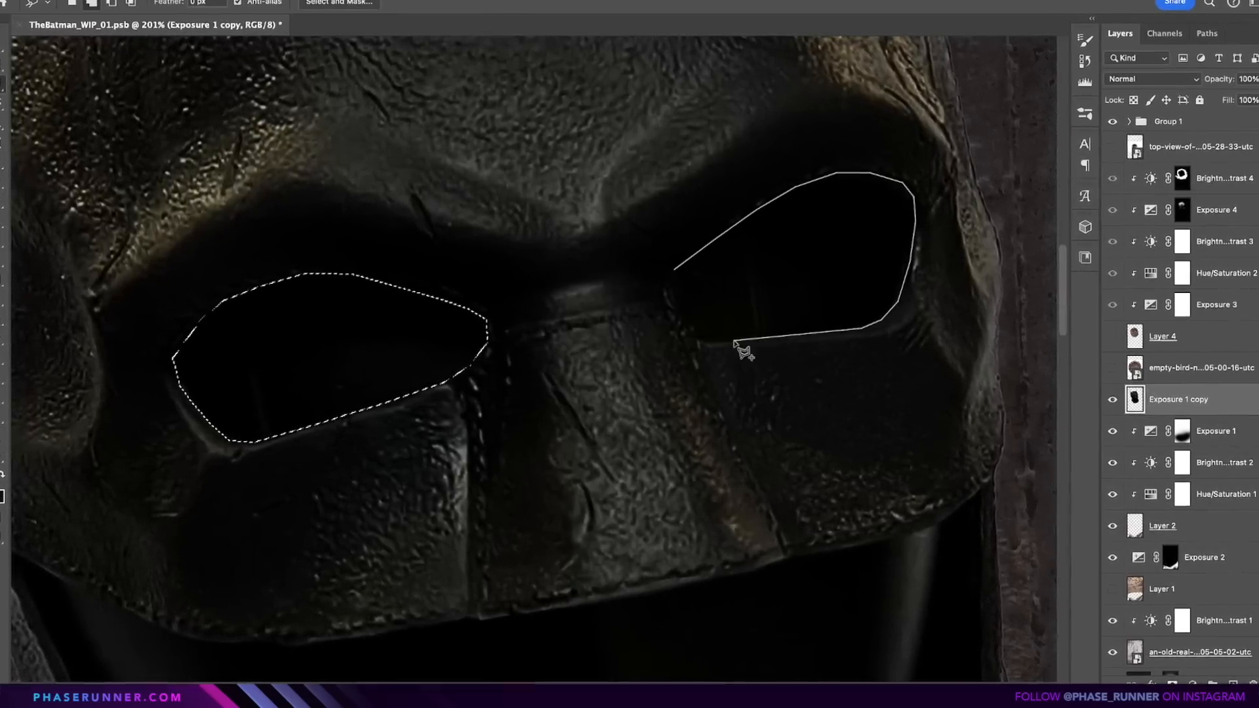
left_click(735, 342)
left_click(674, 269)
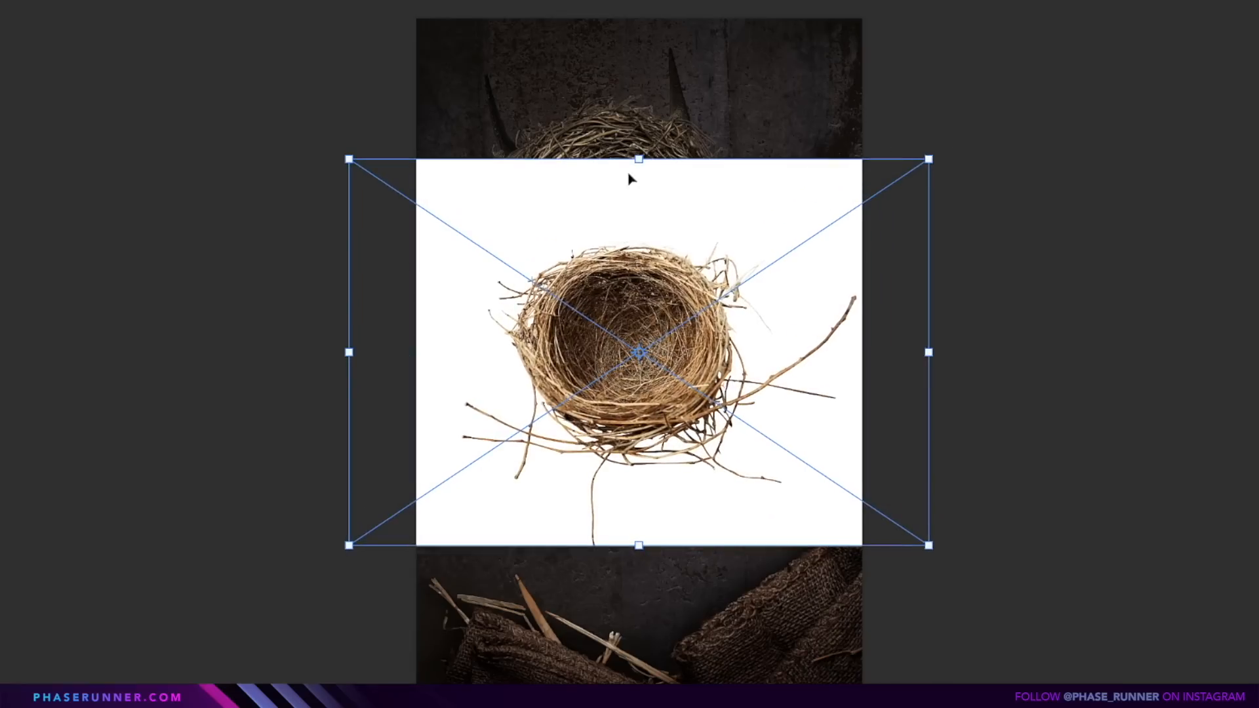
Step: Resize the second nest image and darken its cutout around the cowl's jaw with Brightness/Contrast and a painted Exposure mask
left_click_drag(348, 160, 334, 110)
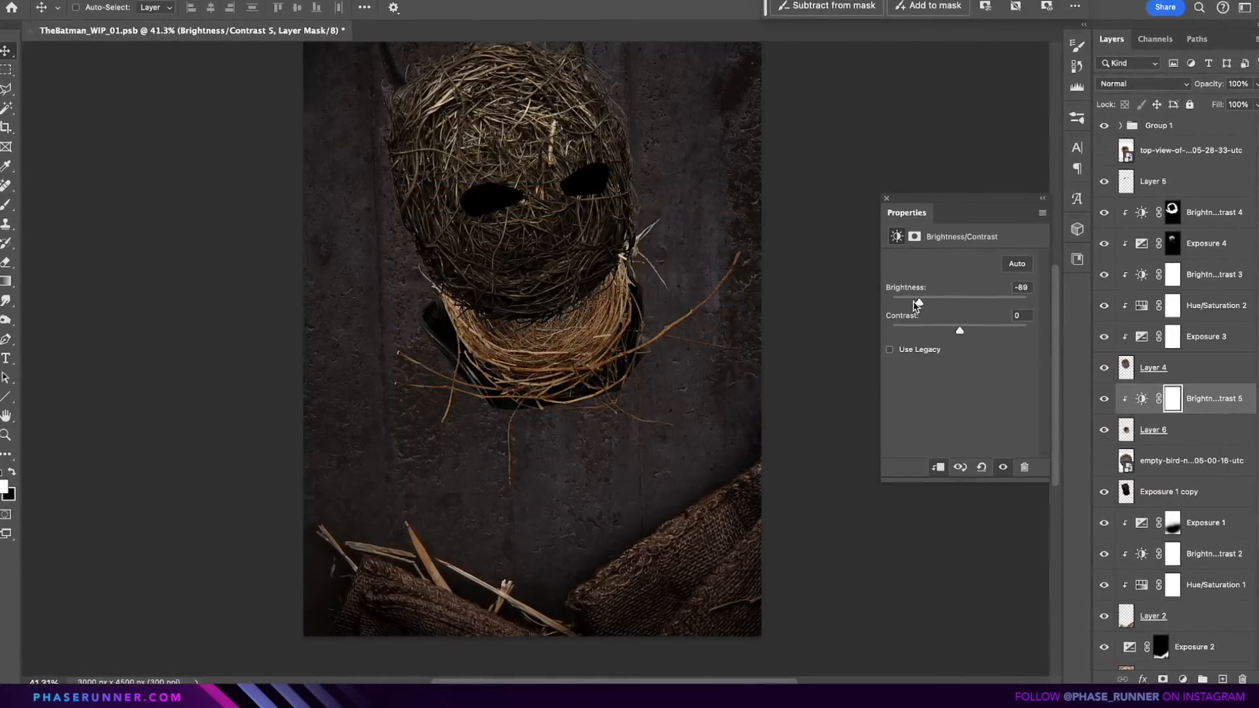
left_click_drag(961, 301, 900, 305)
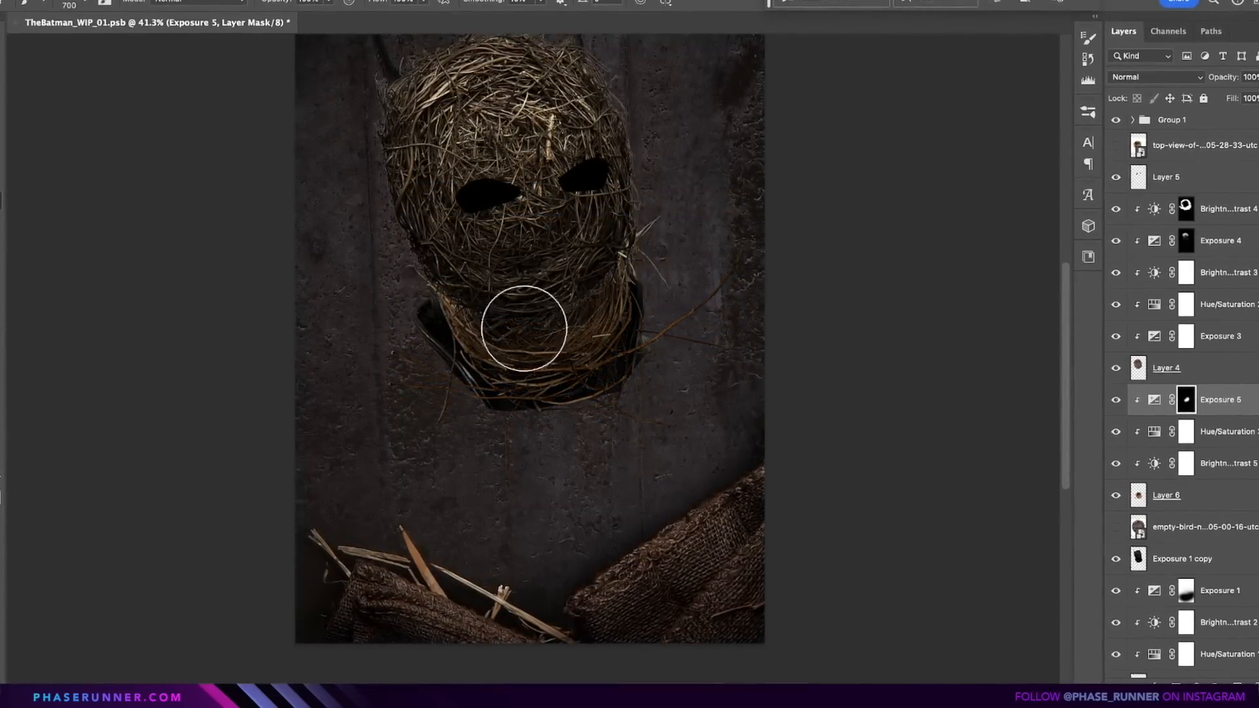
mouse_move(523, 327)
left_mouse_down()
mouse_move(568, 297)
mouse_move(505, 299)
mouse_move(577, 219)
left_mouse_up()
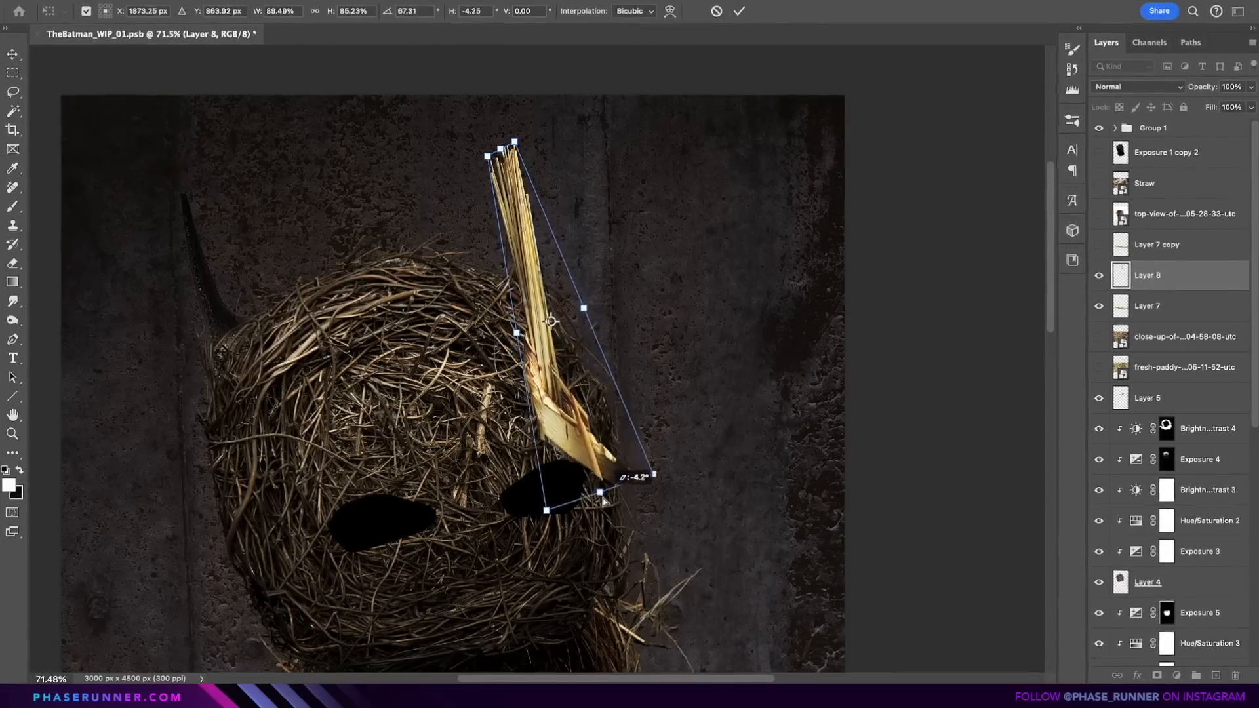
Step: Stretch and distort the straw bundle on Layer 8 to form the cowl's right ear with a wider base
left_click_drag(551, 521, 517, 531)
left_click_drag(657, 483, 700, 469)
left_click_drag(608, 500, 613, 550)
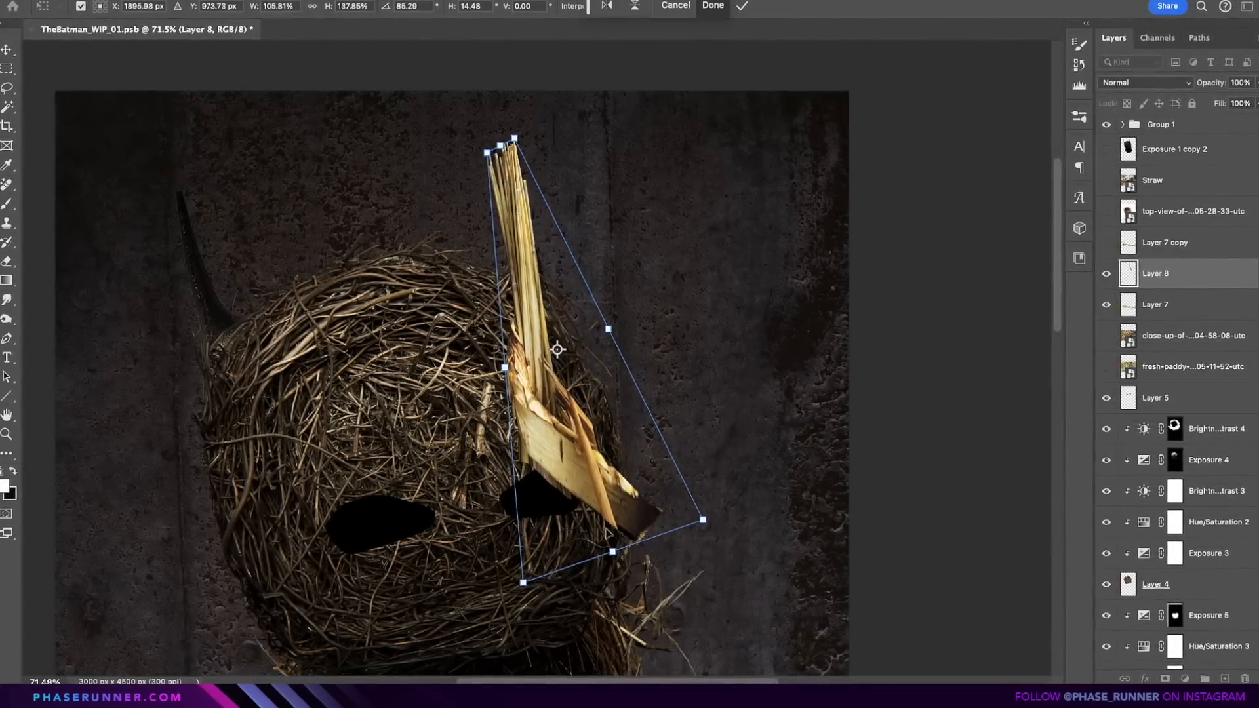
left_click_drag(505, 367, 509, 401)
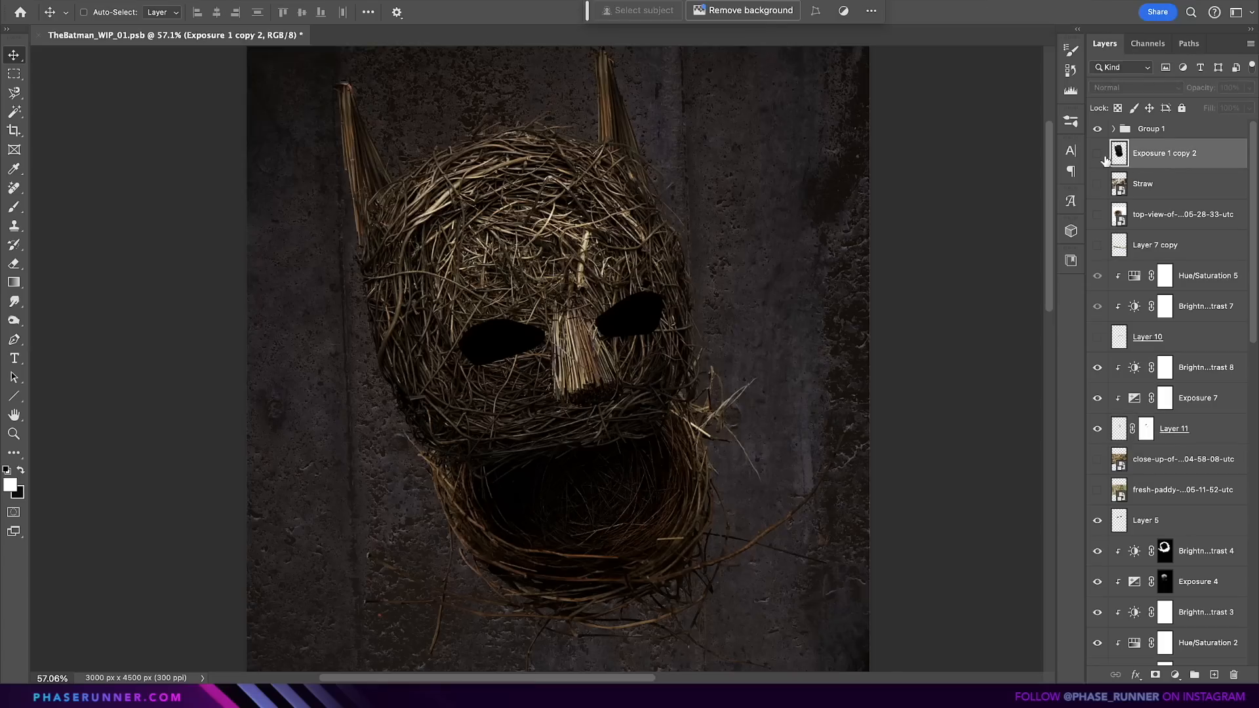
Step: Show the Exposure 1 copy 2 layer over the straw cowl, blend it with Pin Light and set its fill to 65%
left_click(1098, 155)
left_click(1128, 89)
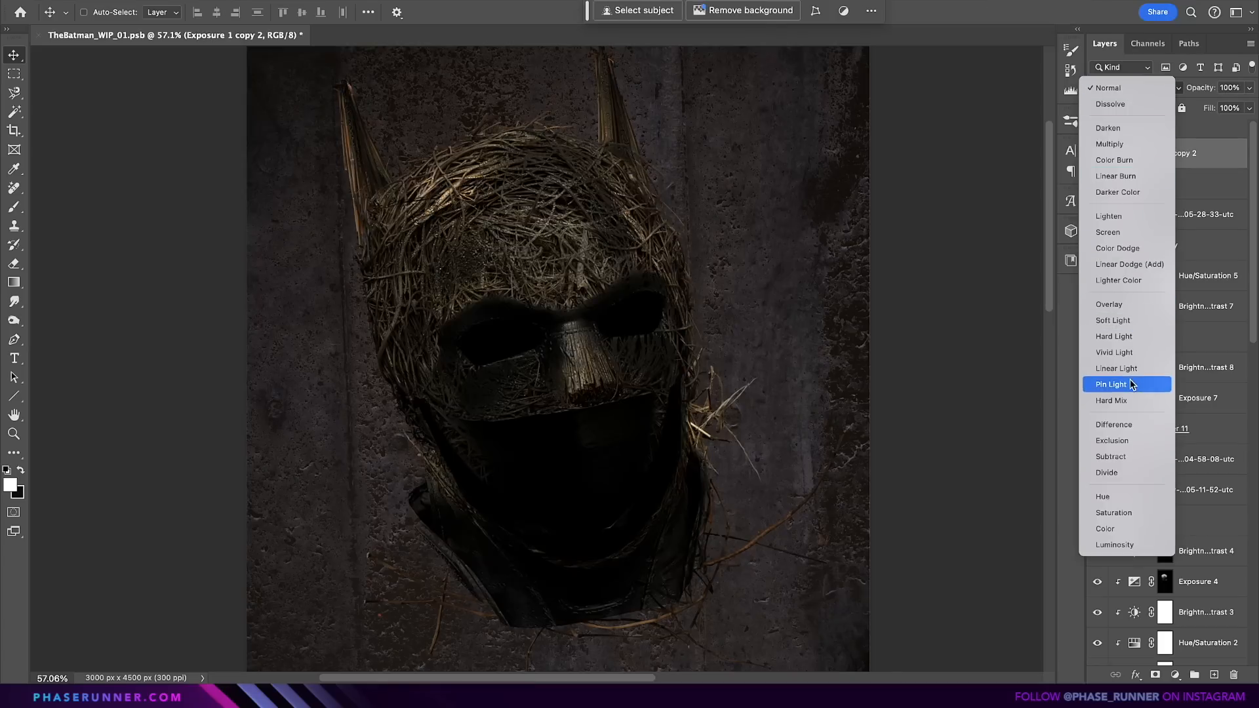
left_click(1130, 379)
left_click(1230, 108)
type("65")
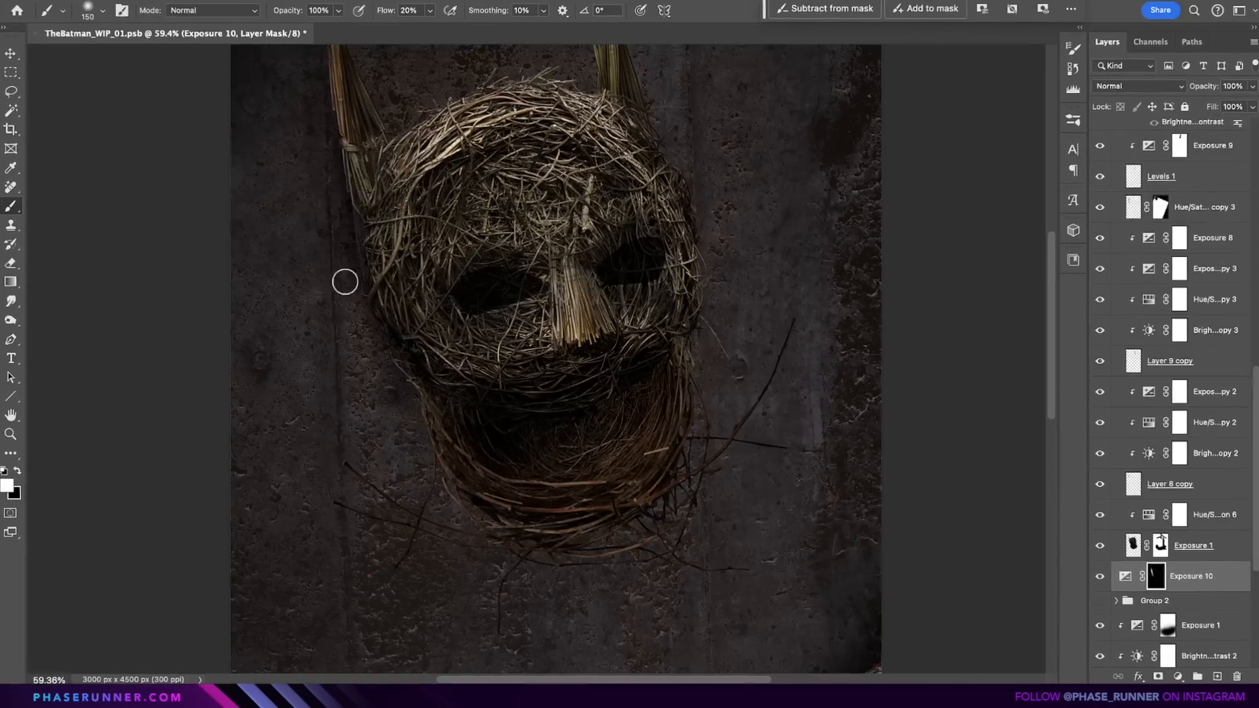
Step: Paint the Exposure 10 mask along the cowl's left edge and give the scattered straw on Layer 14 a drop shadow
left_click_drag(397, 273, 422, 443)
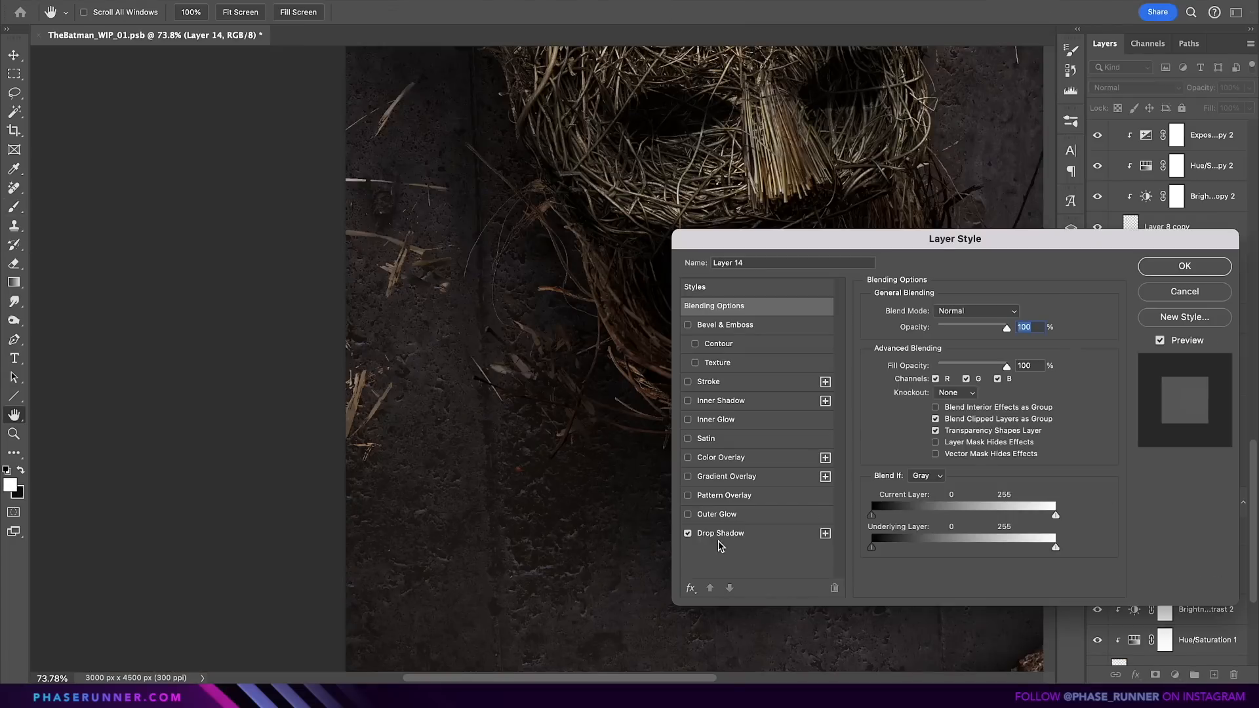
left_click(718, 538)
left_click(1164, 270)
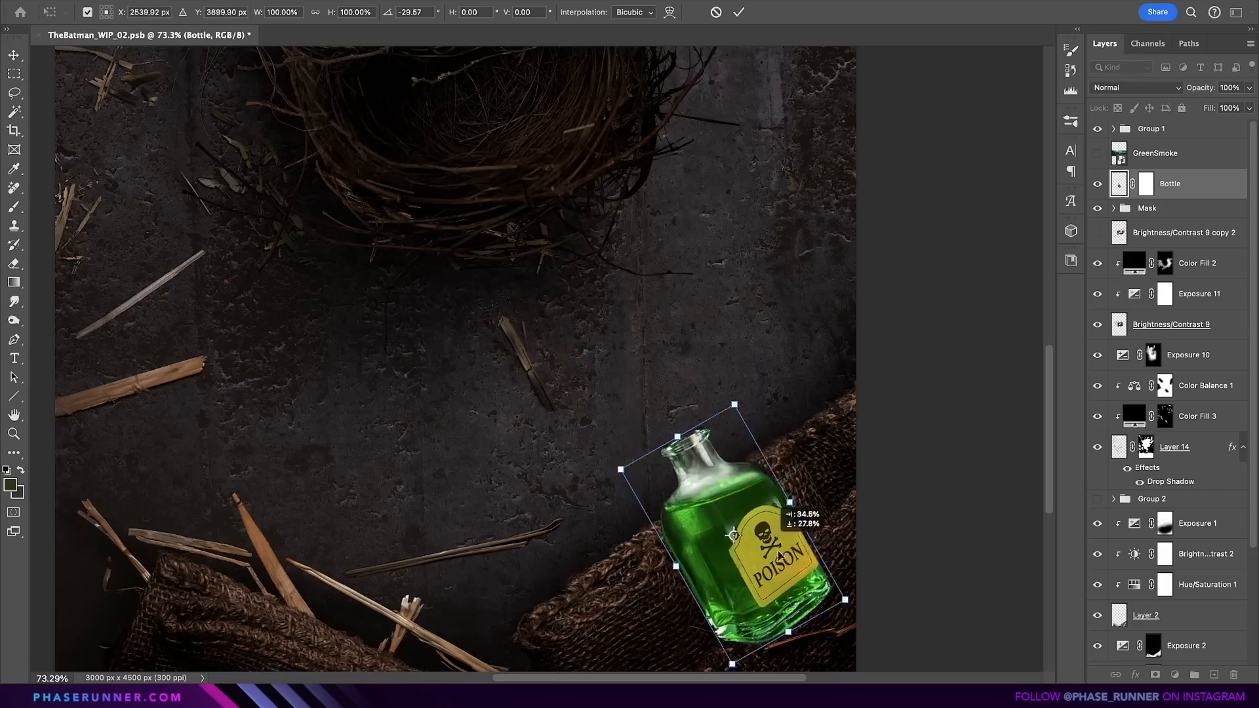
Step: Place the tilted poison bottle on the woven fabric in the poster's bottom-right corner and lower its fill
left_click_drag(802, 505, 857, 548)
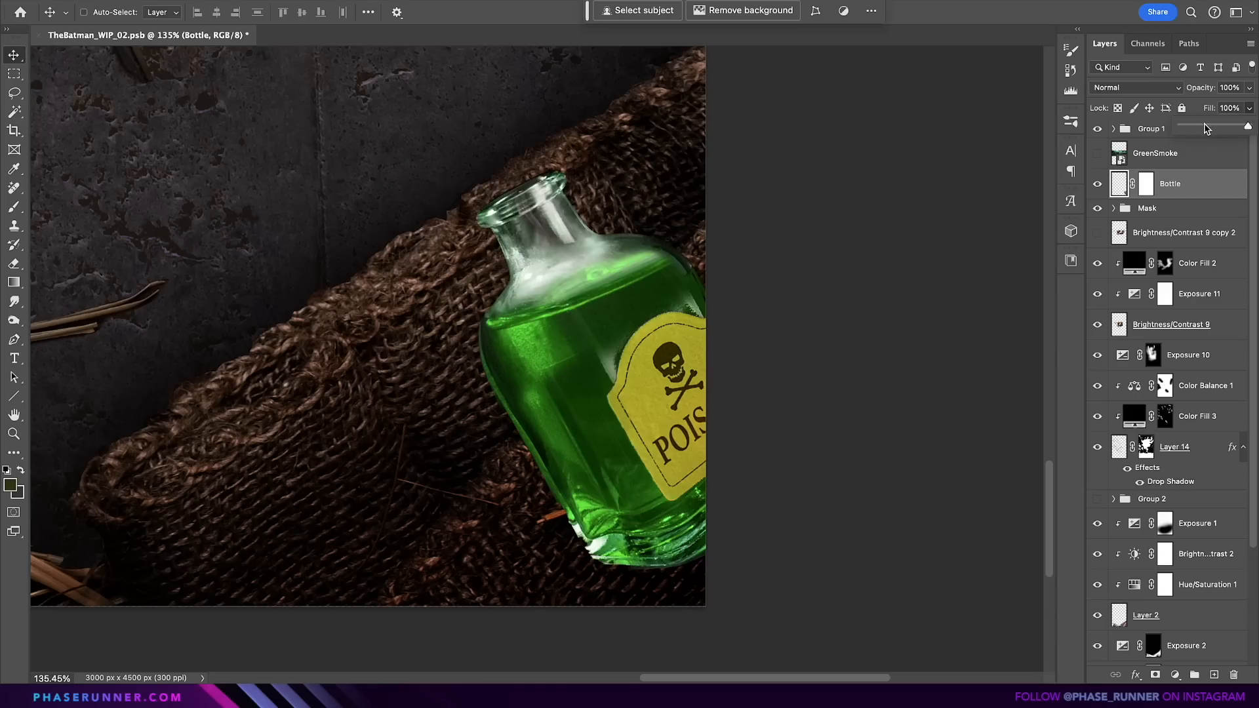
left_click_drag(1212, 128, 1203, 128)
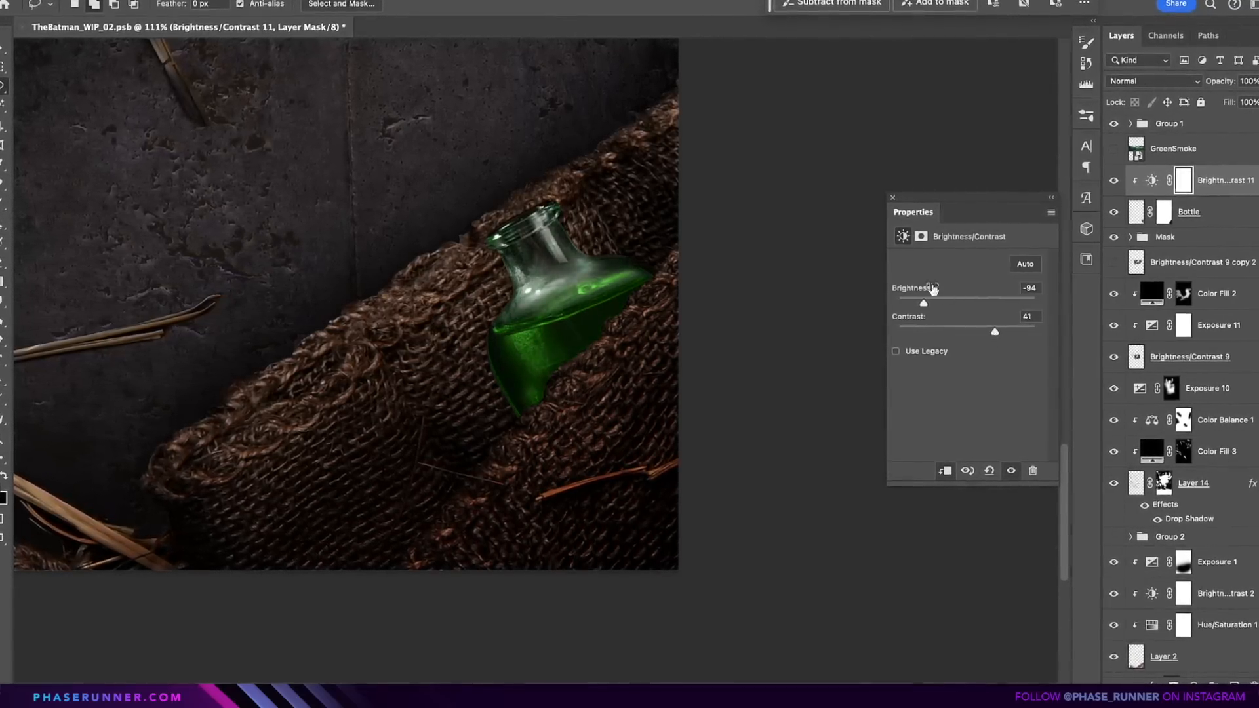
Step: Darken the bottle with a clipped Exposure adjustment of -0.98 and adjust its gamma correction
left_click_drag(961, 298, 959, 301)
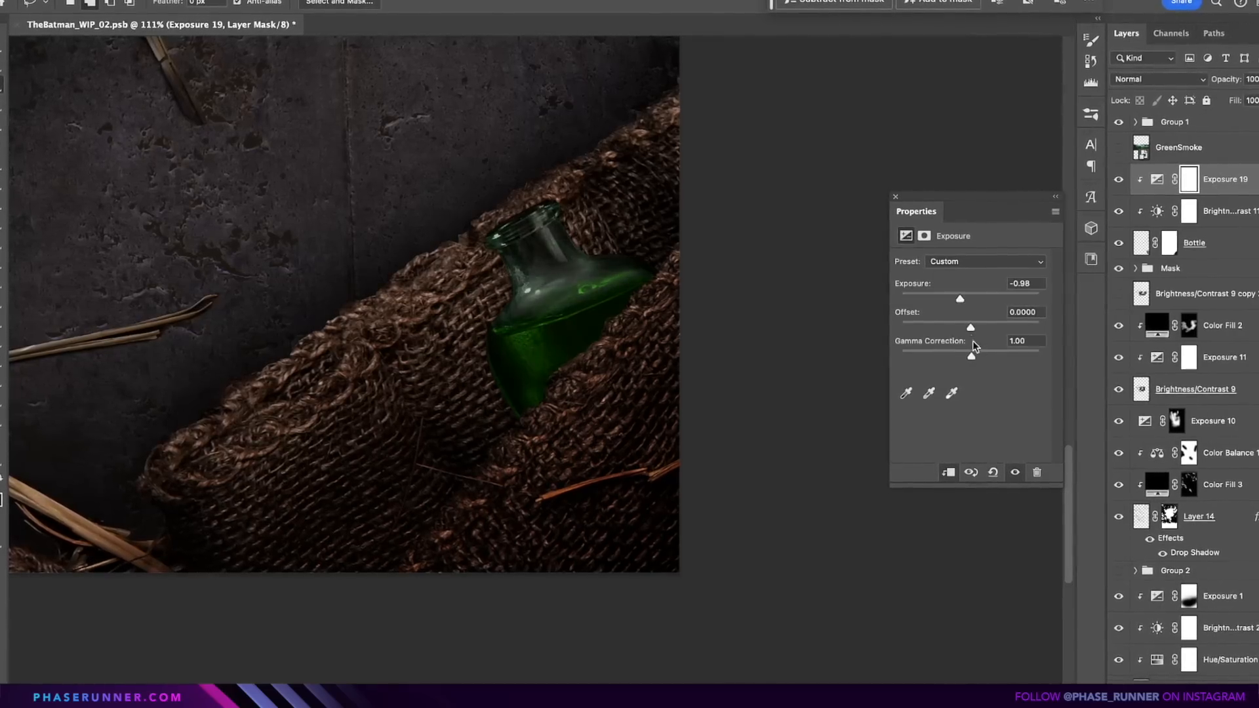
left_click_drag(969, 356, 980, 356)
left_click(895, 198)
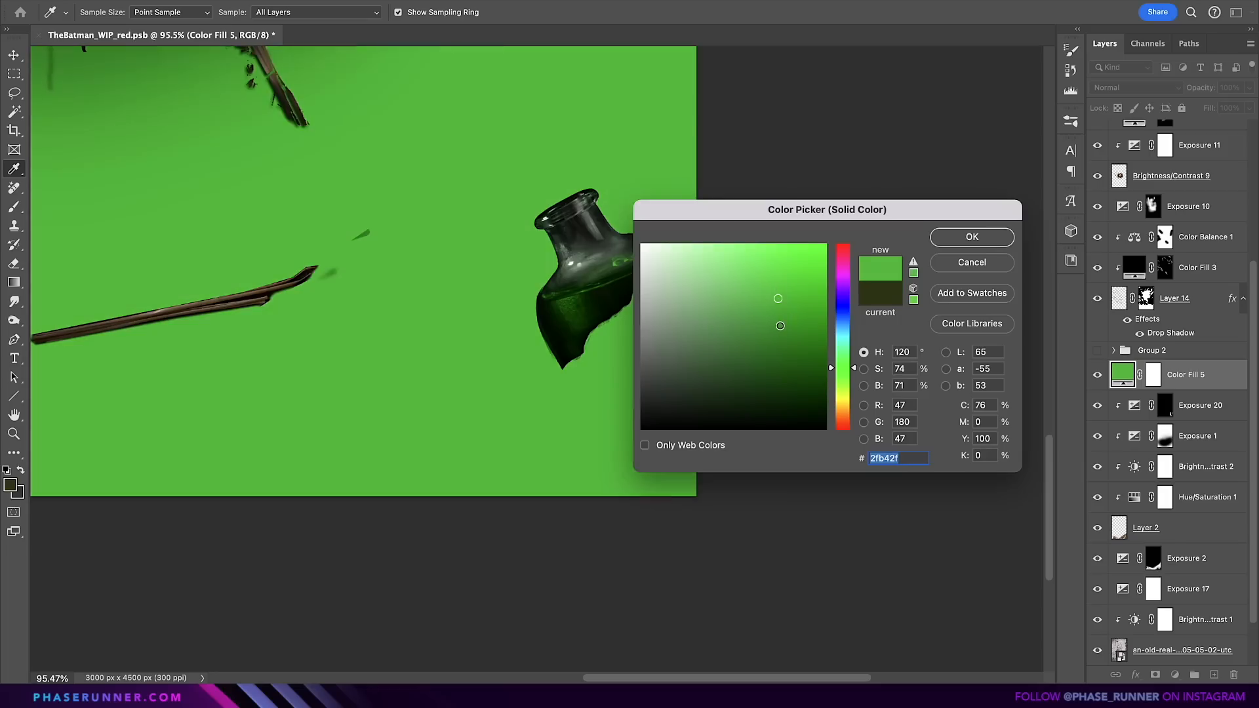
Step: Choose a darker green for Color Fill 5, clip it to the fabric and split its underlying shadow Blend If at about 107
left_click(780, 327)
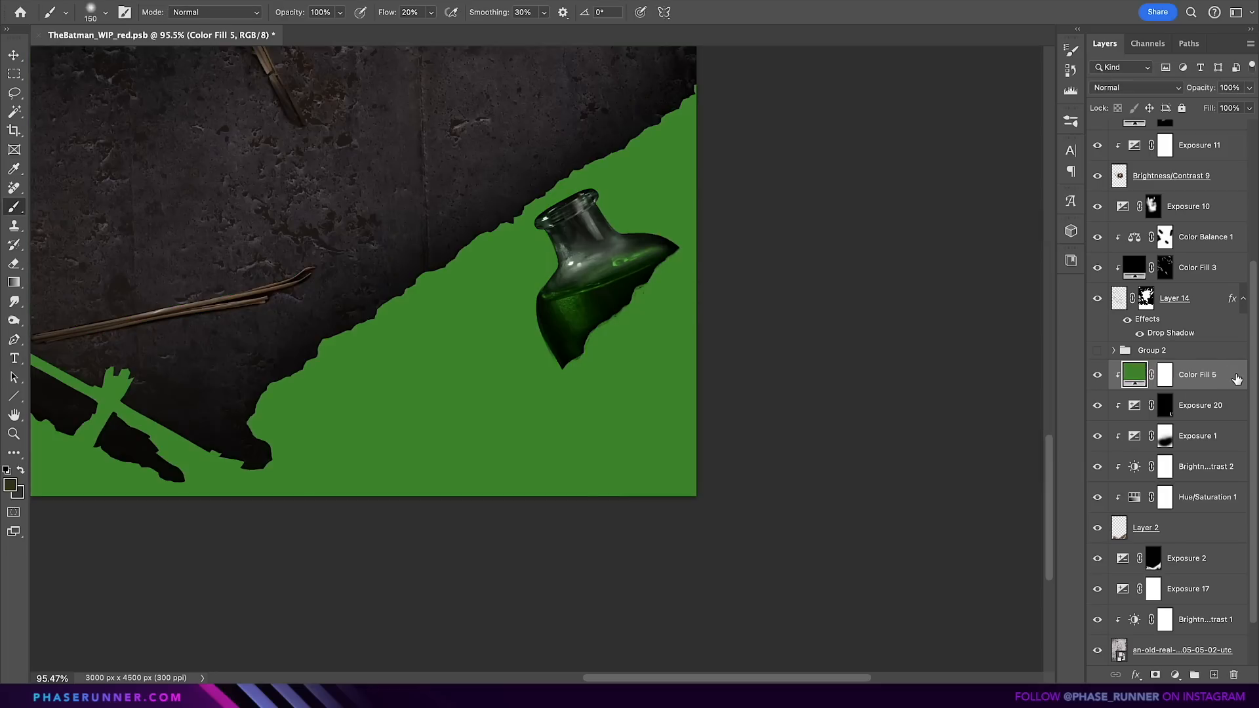
double_click(1237, 379)
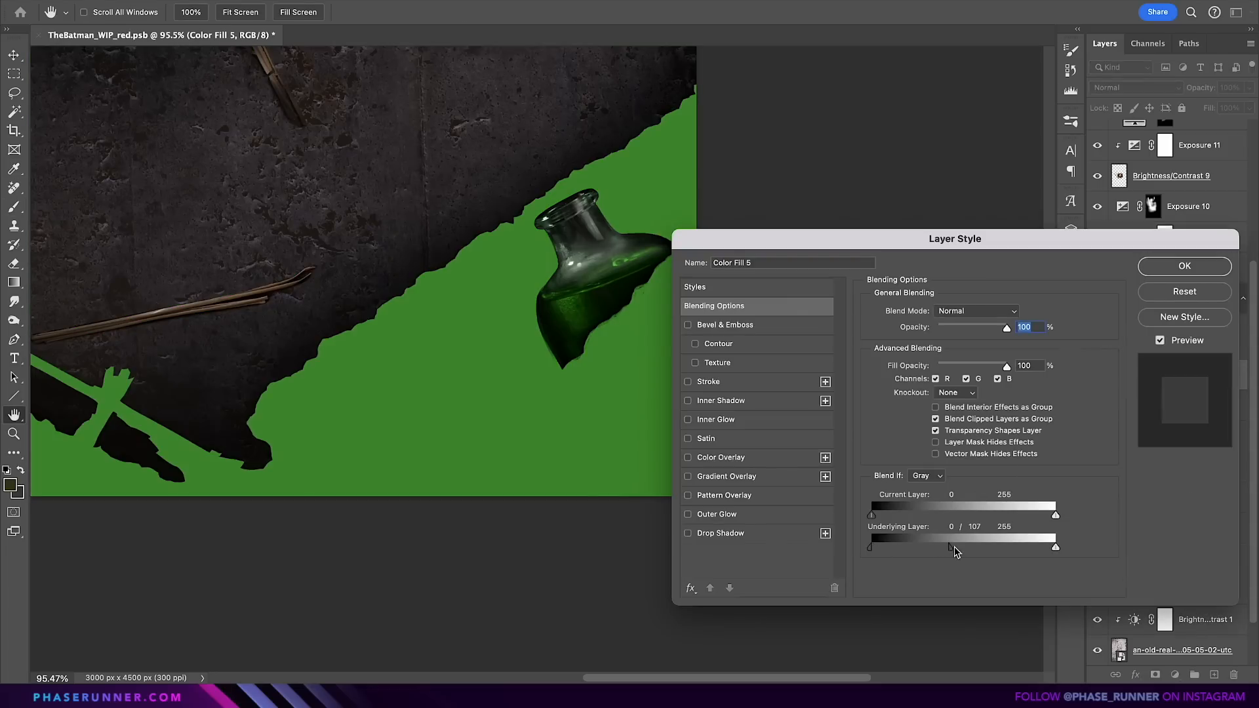
left_click_drag(955, 551, 956, 552)
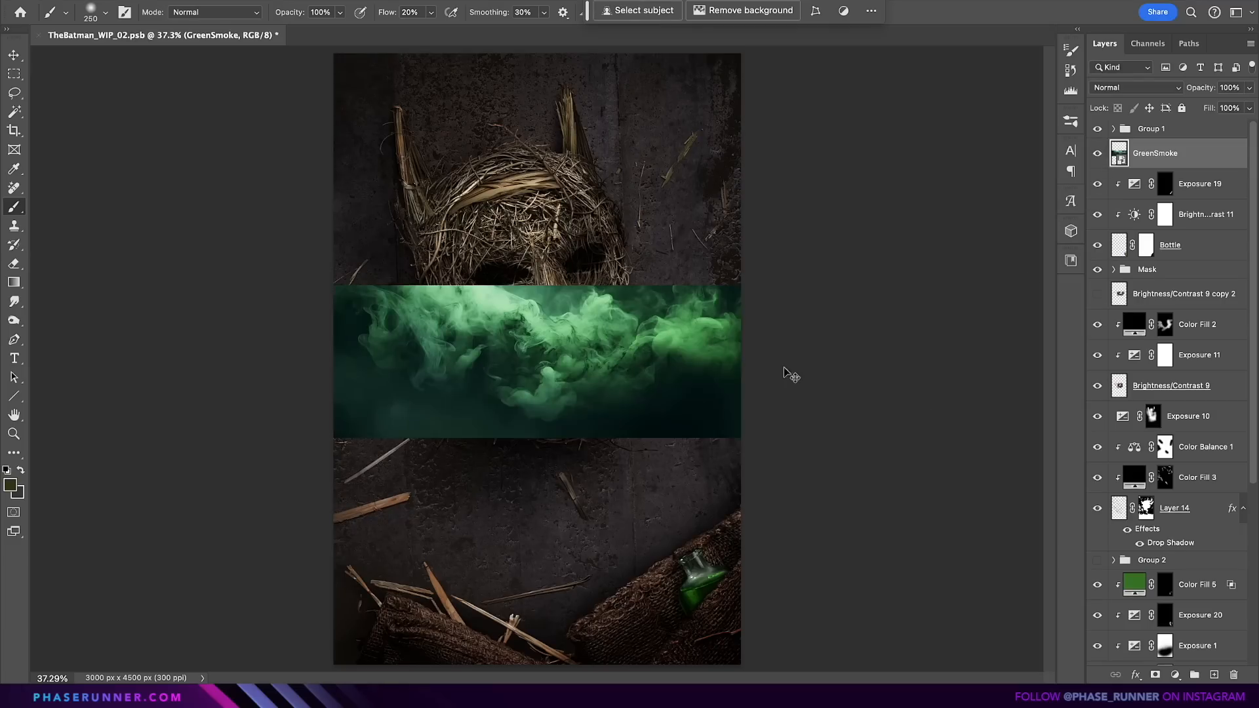
Step: Rotate the GreenSmoke image upright by about 75 degrees, enlarge it and position it along the poster's right side
key("ctrl+t")
left_click_drag(760, 322, 684, 525)
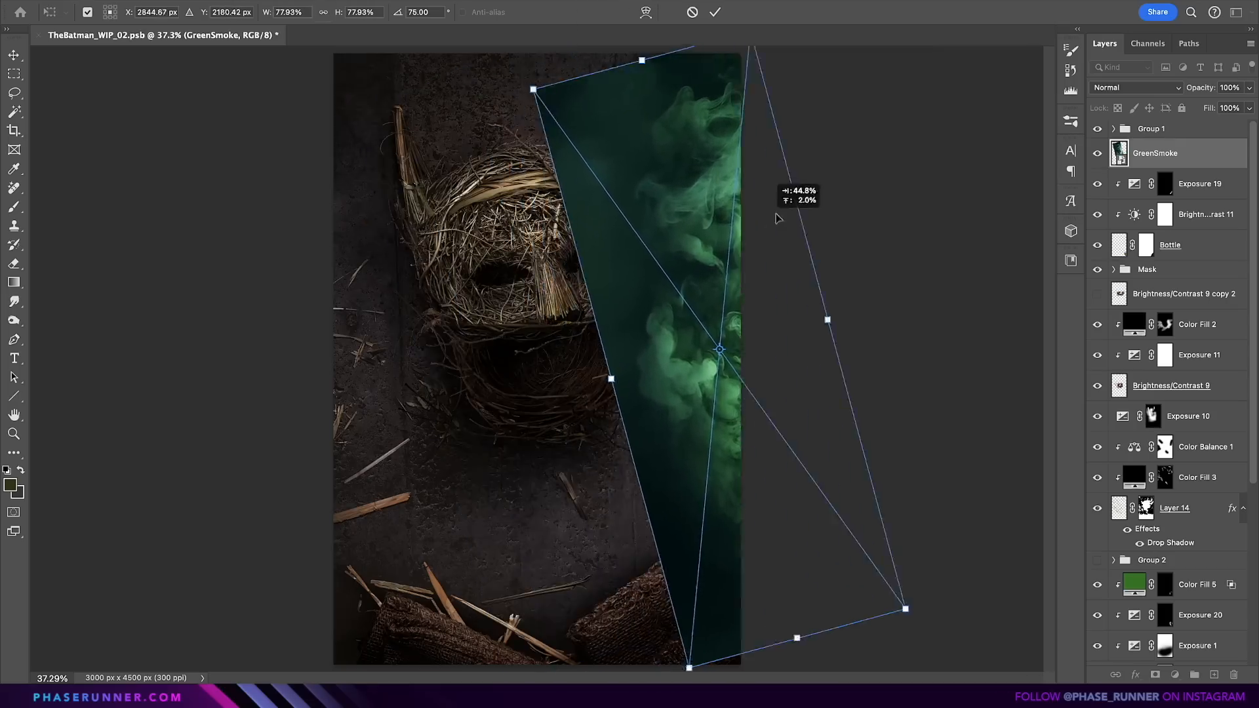
left_click_drag(776, 236, 682, 245)
key("Tab")
left_click_drag(744, 52, 888, 5)
left_click_drag(857, 491, 856, 421)
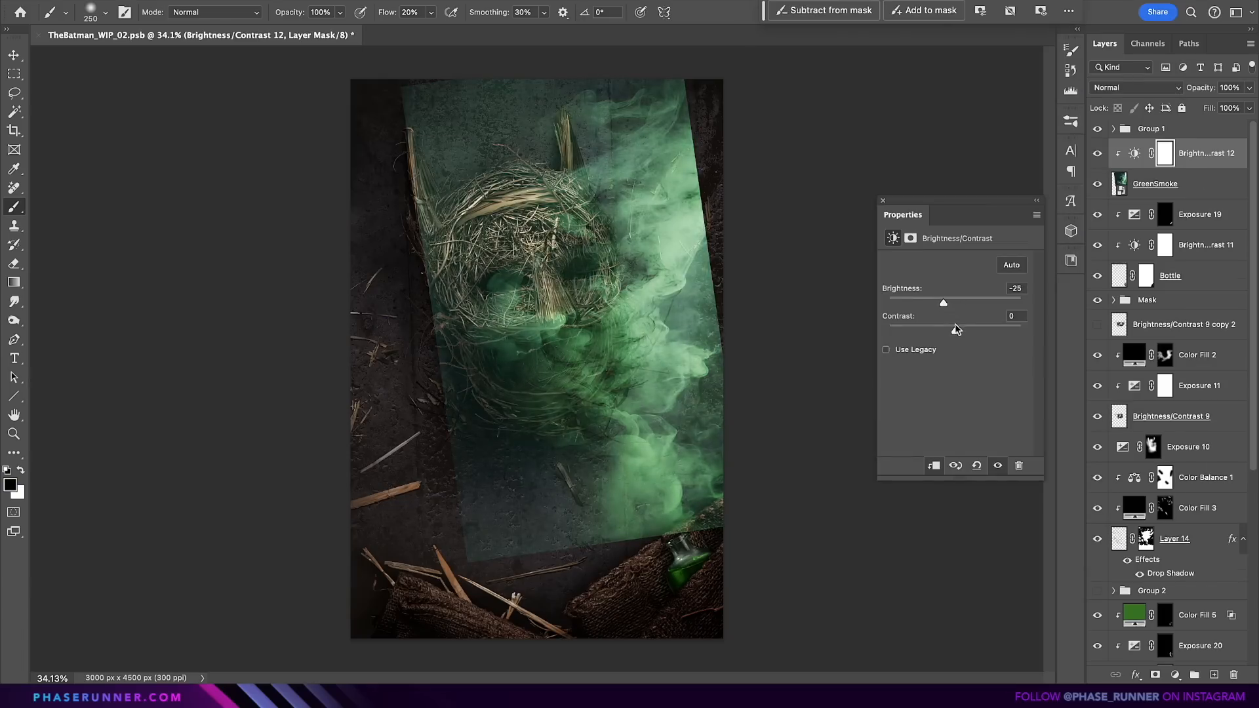
Step: Raise the green smoke's contrast to 65 and deepen its dark tones with a clipped Levels adjustment
left_click_drag(955, 329, 999, 333)
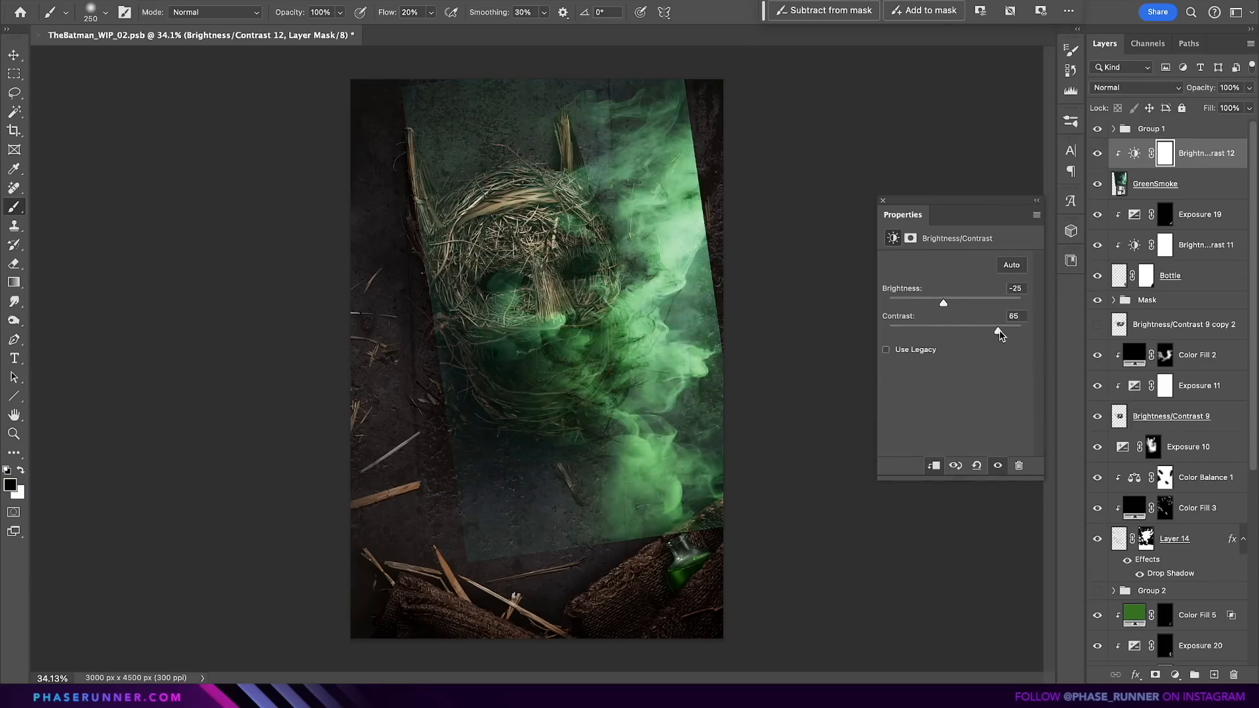
left_click_drag(908, 369, 920, 371)
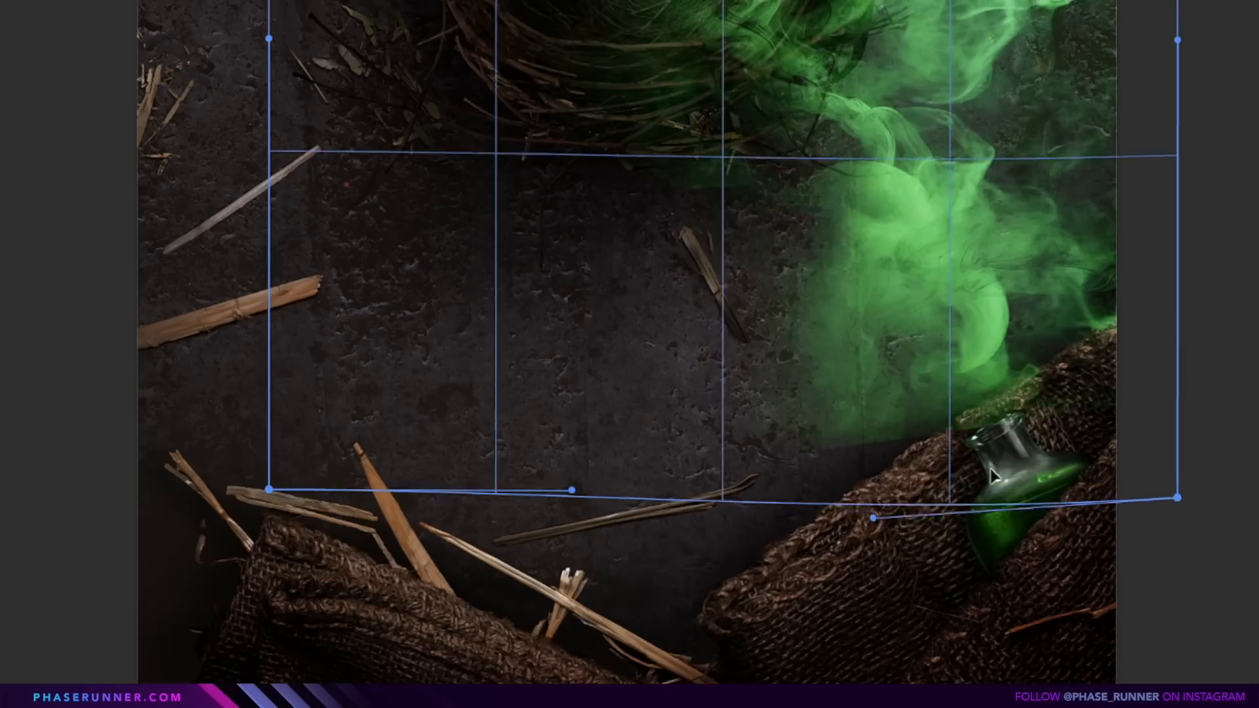
Step: Warp the green smoke so it rises from the bottle neck and spreads past the poster's right edge
left_click_drag(986, 488, 988, 514)
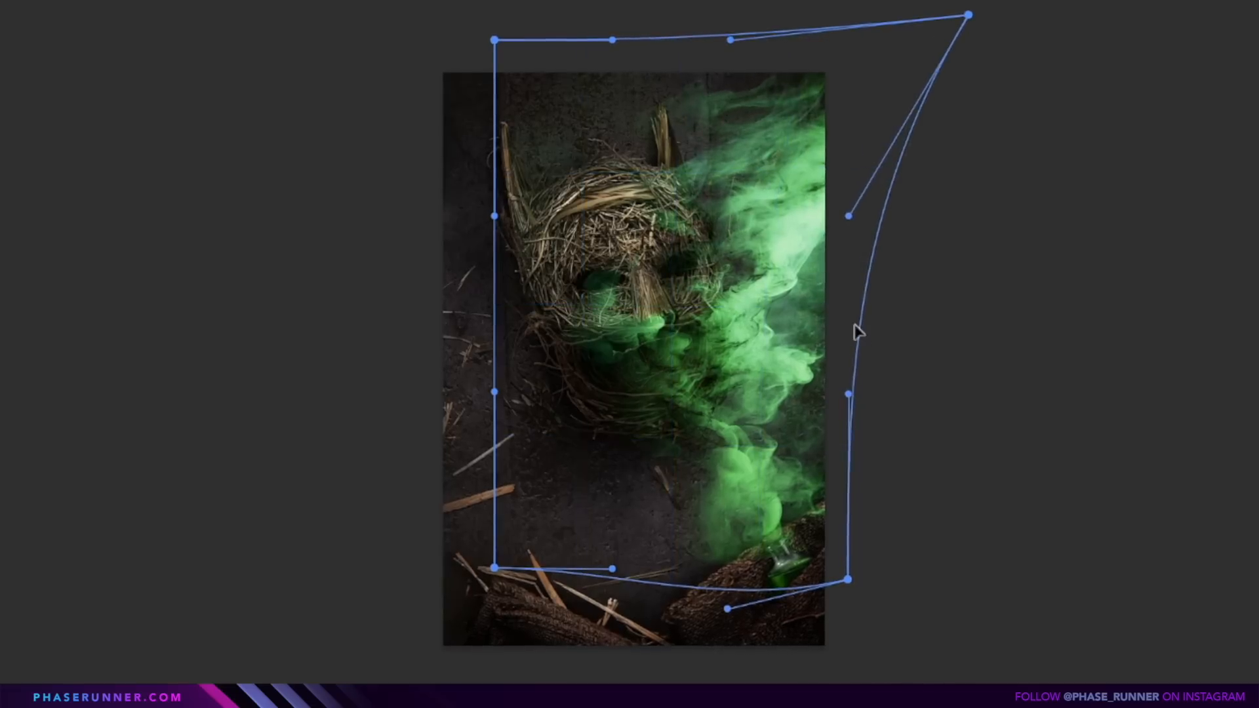
left_click_drag(857, 331, 870, 332)
left_click_drag(644, 289, 720, 278)
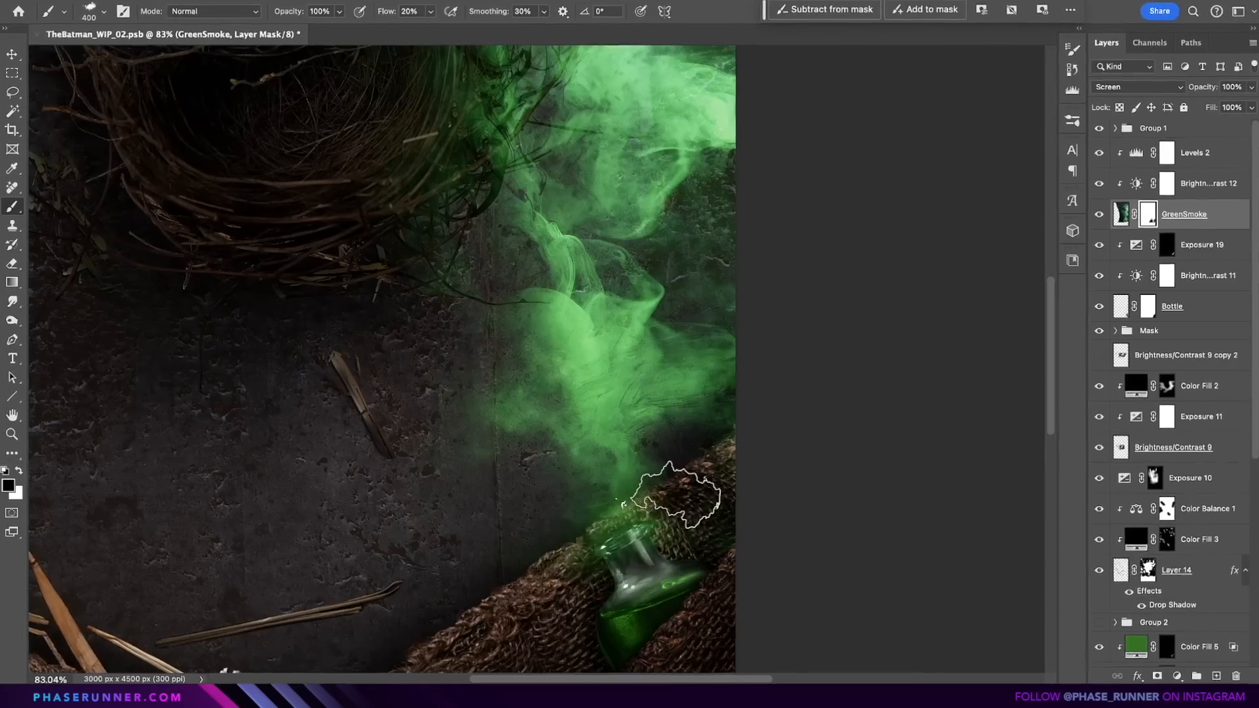
Step: Mask away stray green smoke above the bottle and beside the cowl's right ear with a textured brush
mouse_move(675, 506)
left_mouse_down()
mouse_move(685, 450)
mouse_move(724, 413)
mouse_move(722, 331)
mouse_move(728, 472)
left_mouse_up()
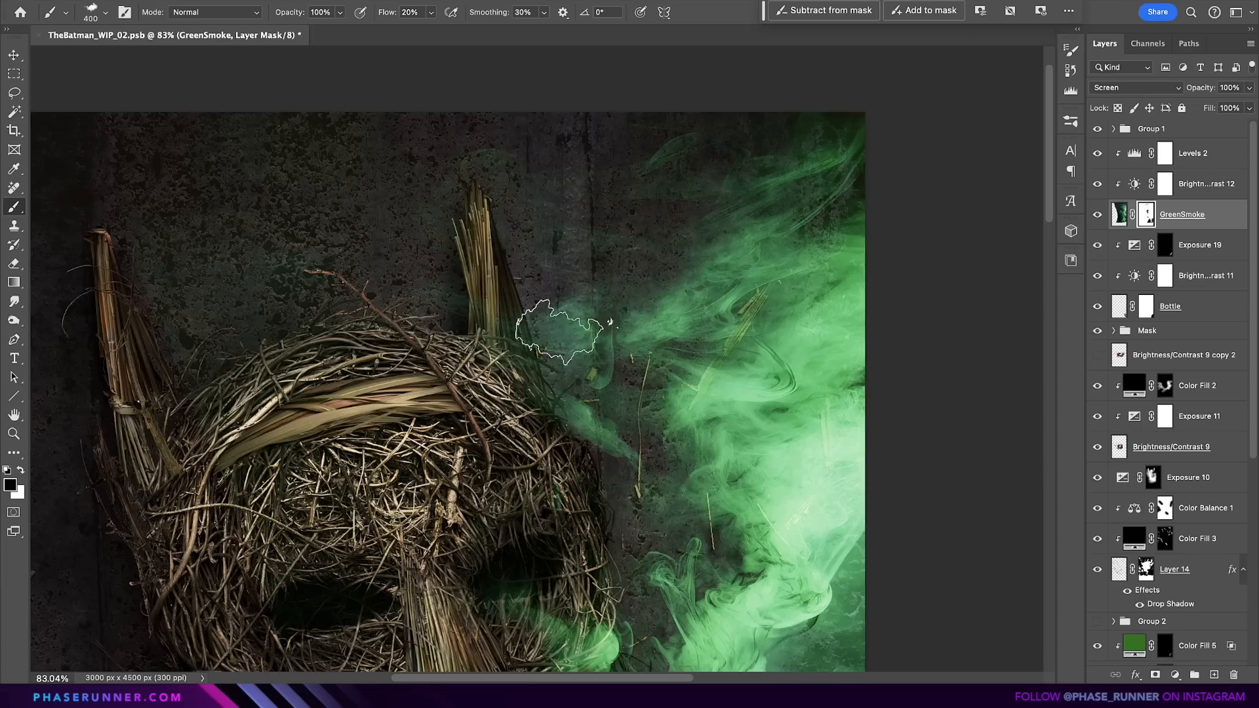
left_click_drag(559, 331, 634, 137)
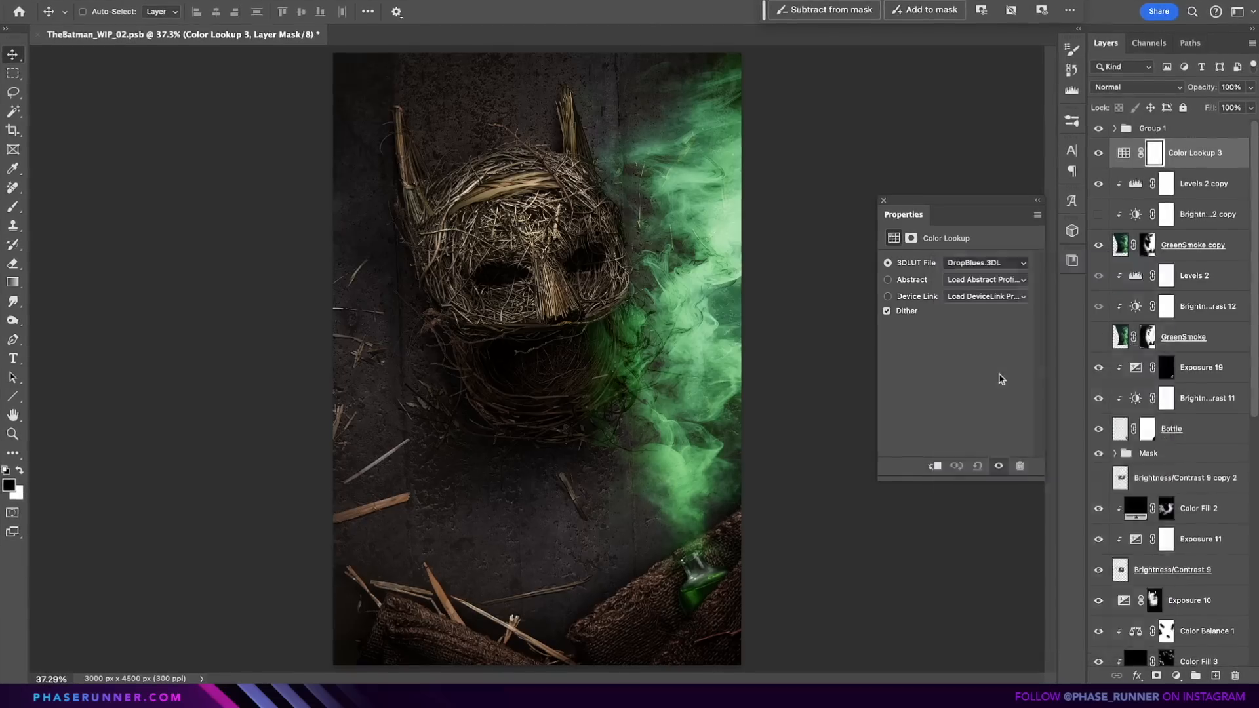
Step: Grade the poster with Color Lookup adjustments, setting Color Lookup 4's fill to 35%, and brighten it with an Exposure adjustment
left_click(985, 262)
left_click(977, 360)
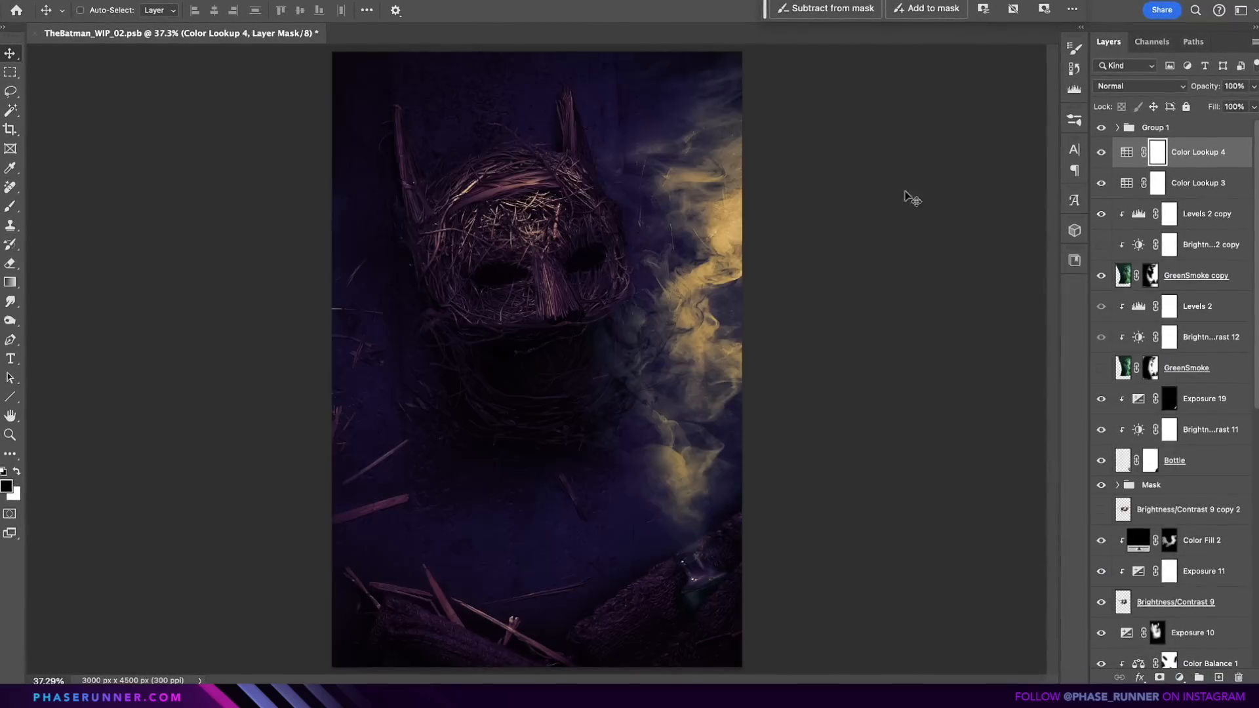
type("30")
type("35")
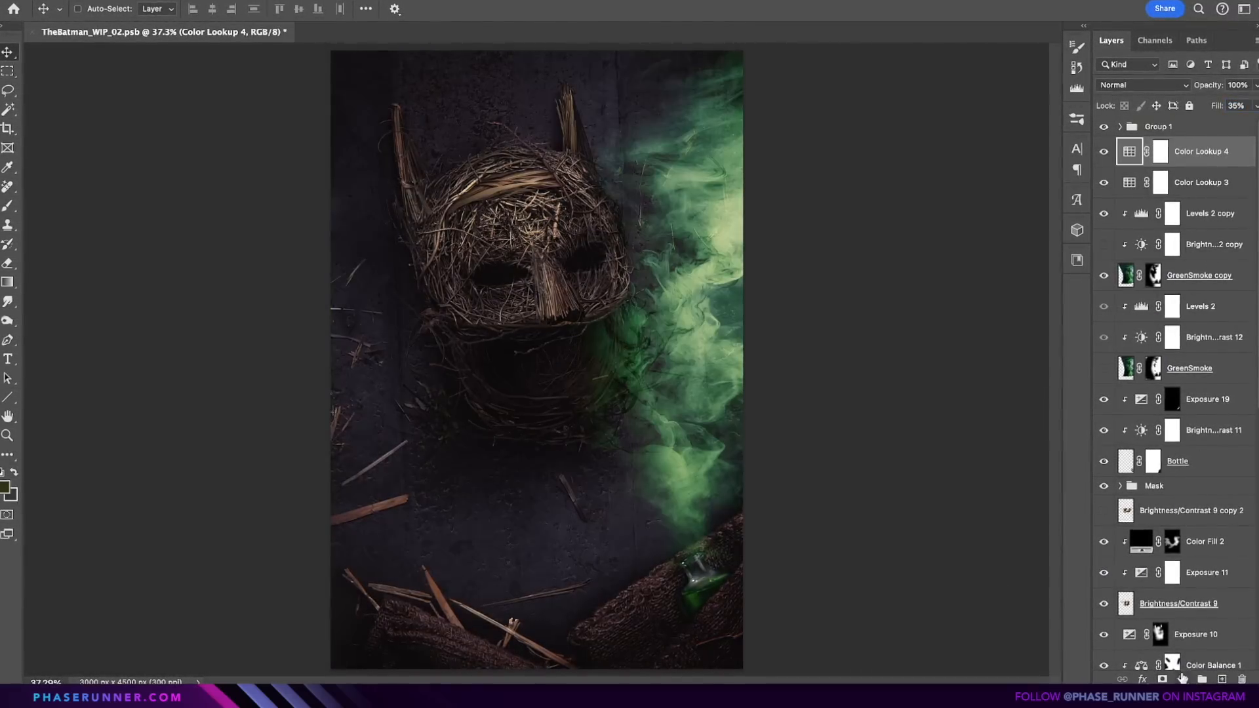
left_click_drag(960, 294, 968, 296)
left_click(887, 198)
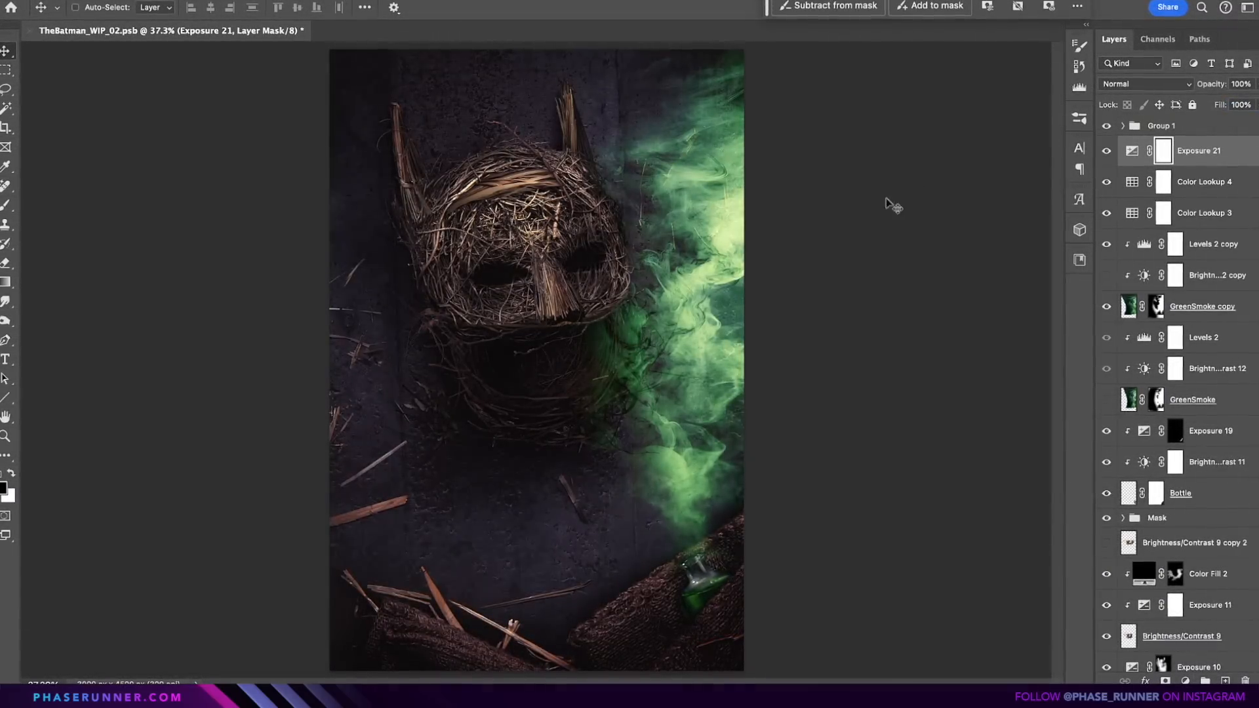
Step: Add a dark olive #0f1600 Color Fill in Screen mode, invert its mask and ready the brush for painting it in
left_click(831, 415)
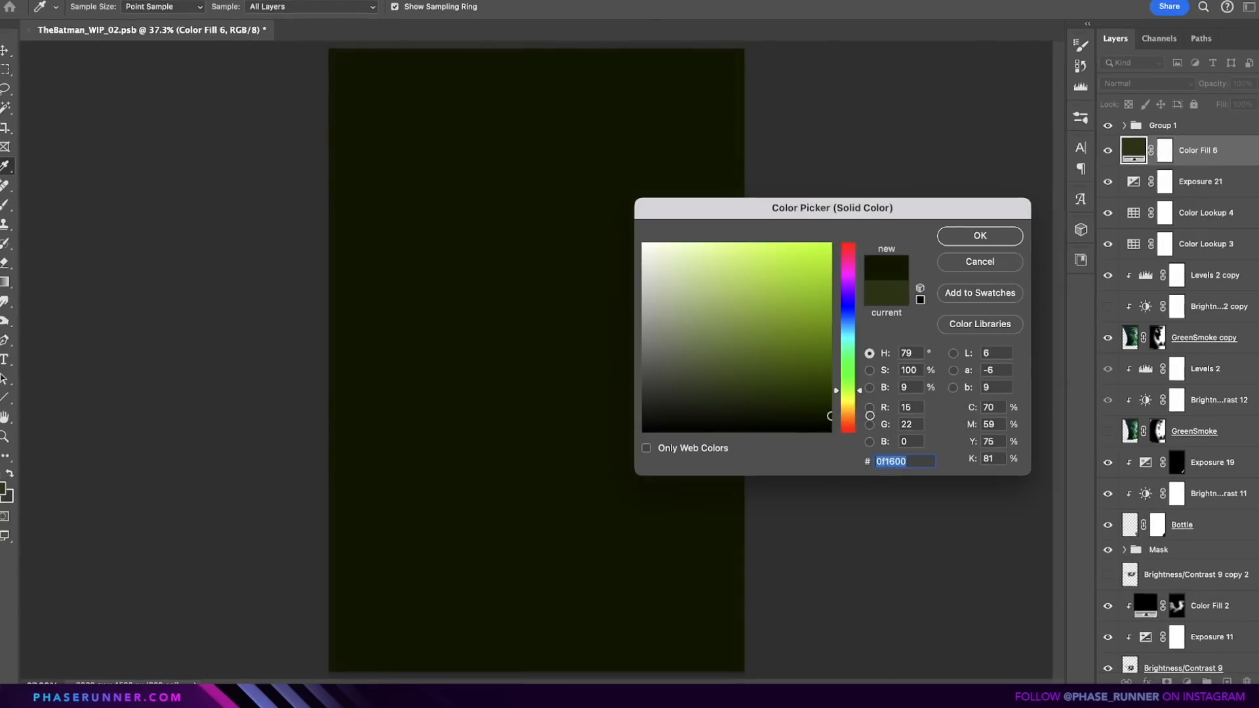
left_click(980, 234)
left_click(1148, 84)
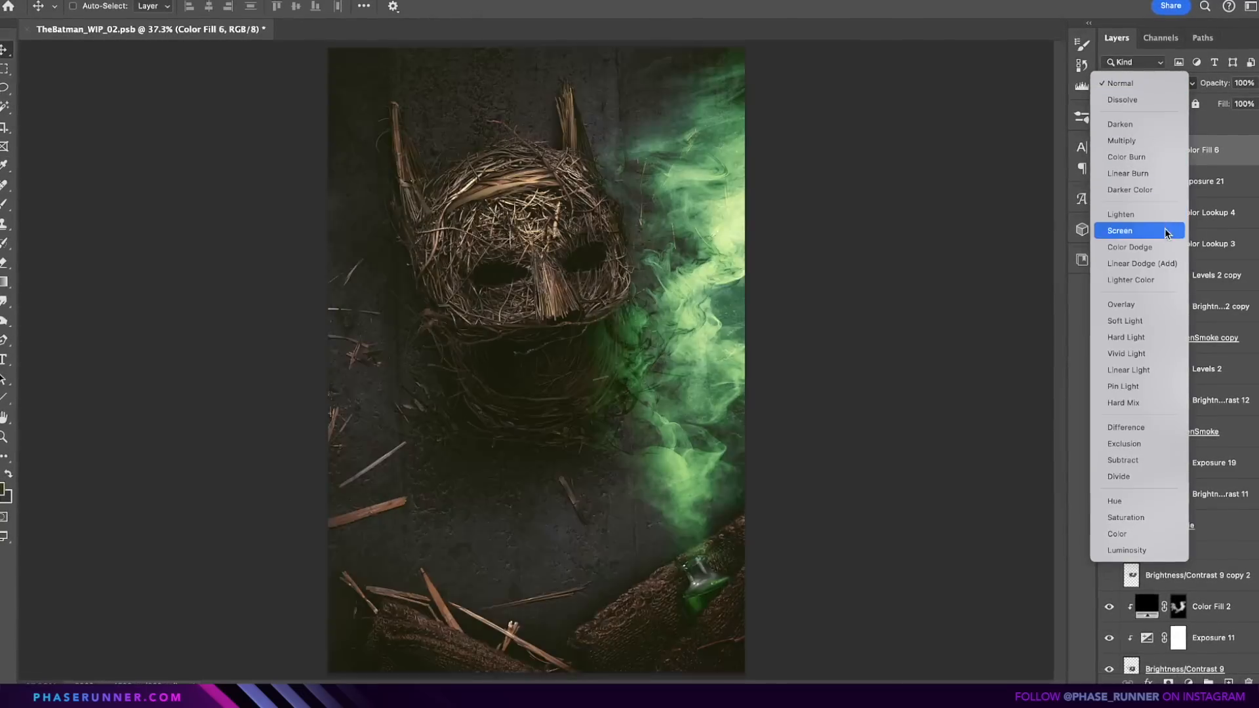
left_click(1165, 230)
left_click(1167, 149)
key("ctrl+i")
key("b")
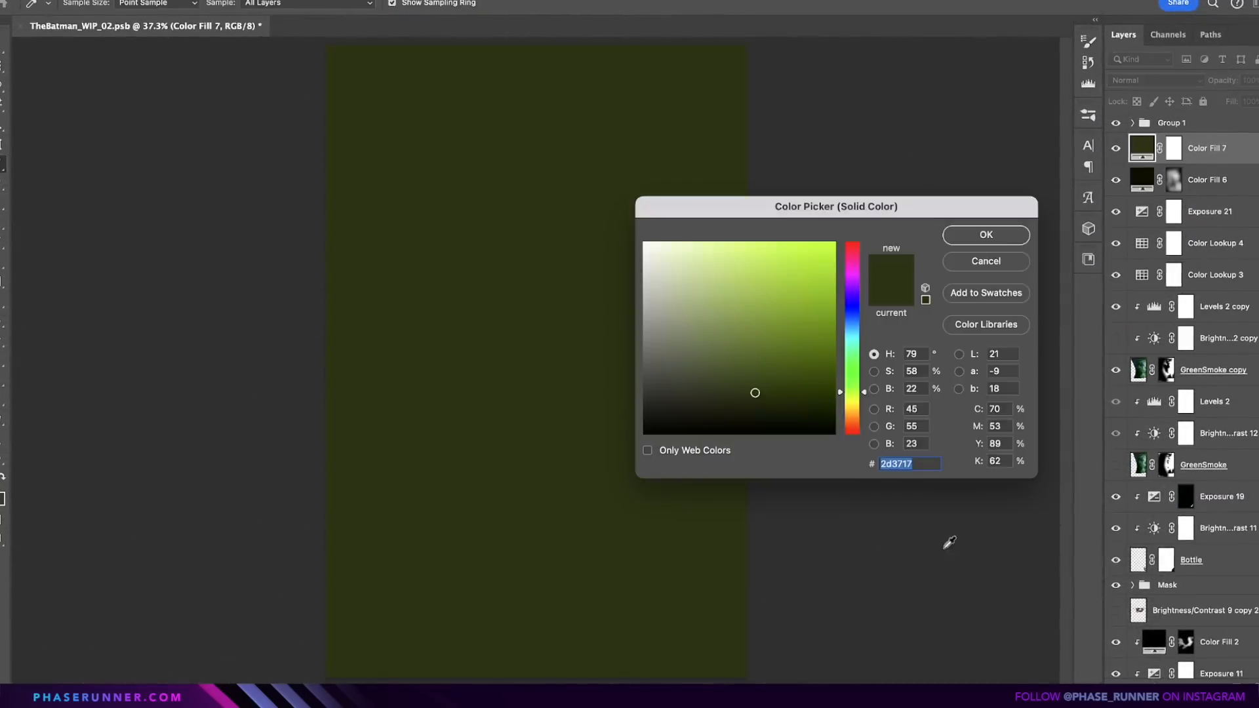
Step: Add a black Color Fill in Soft Light mode above the olive fill and invert its mask
left_click(978, 233)
left_click(1154, 80)
left_click(1138, 320)
key("ctrl+i")
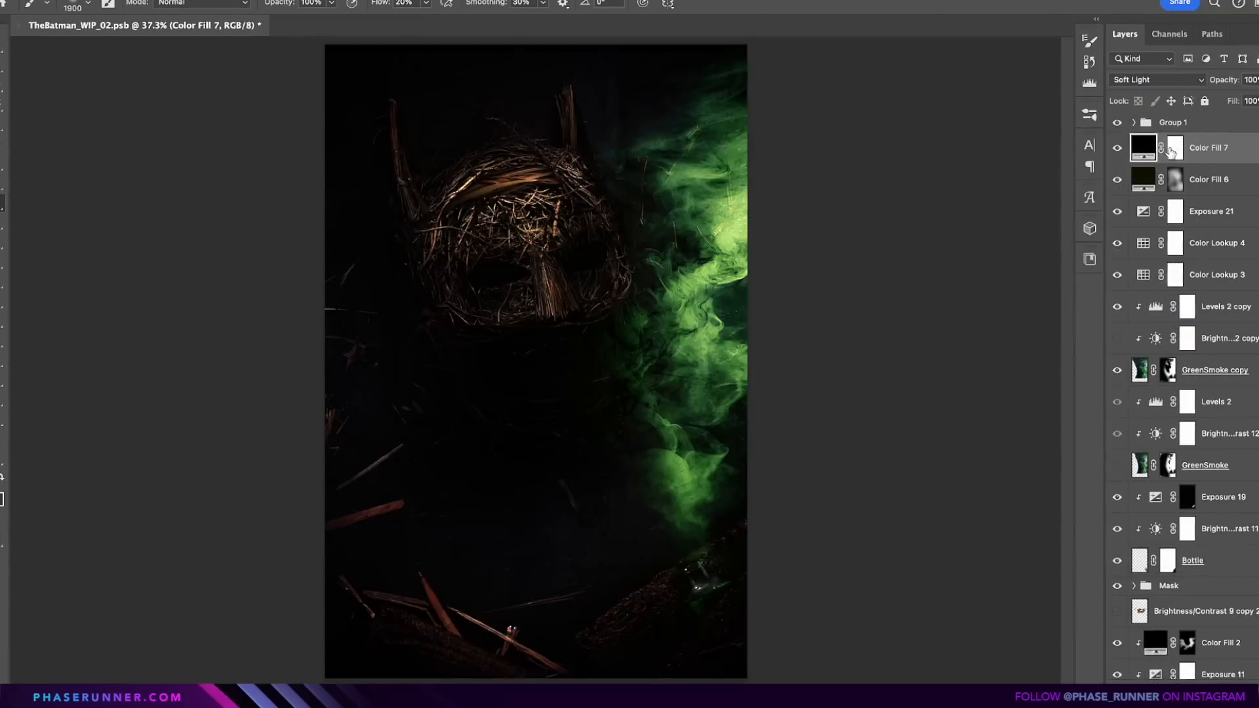